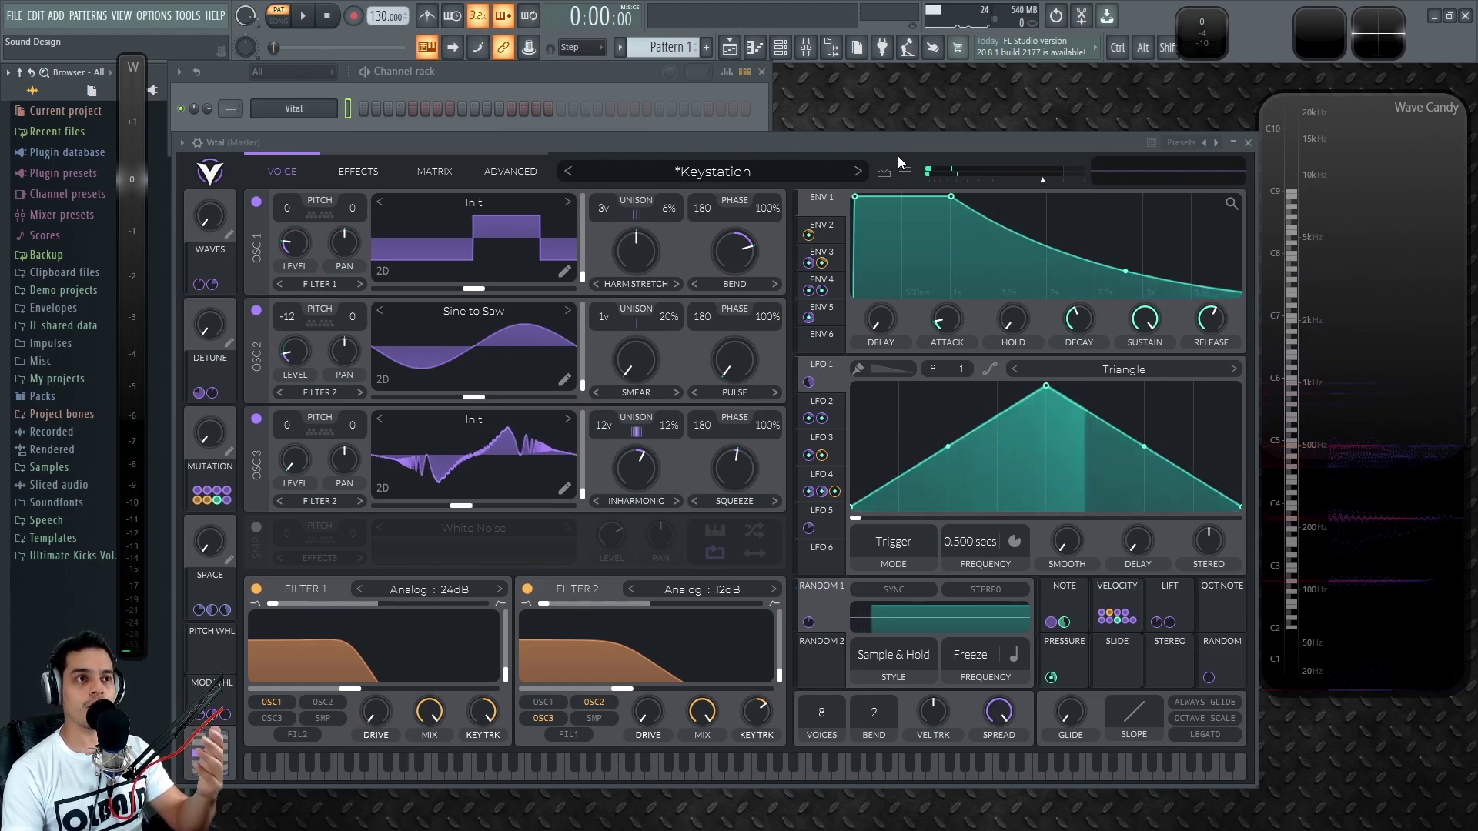
# Initialize the Vital preset to start from a blank patch
pyautogui.click(905, 174)
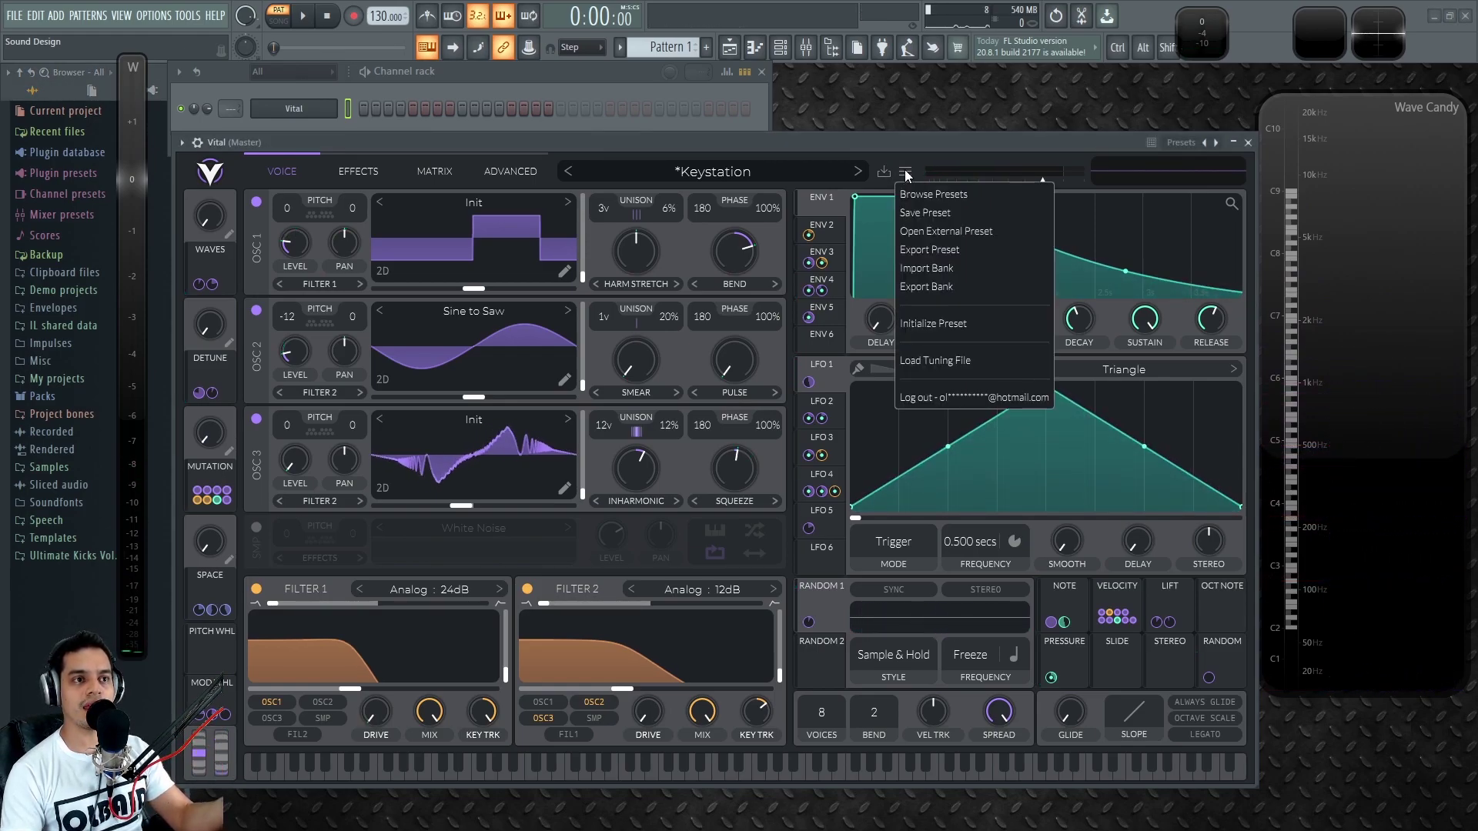
pyautogui.click(961, 326)
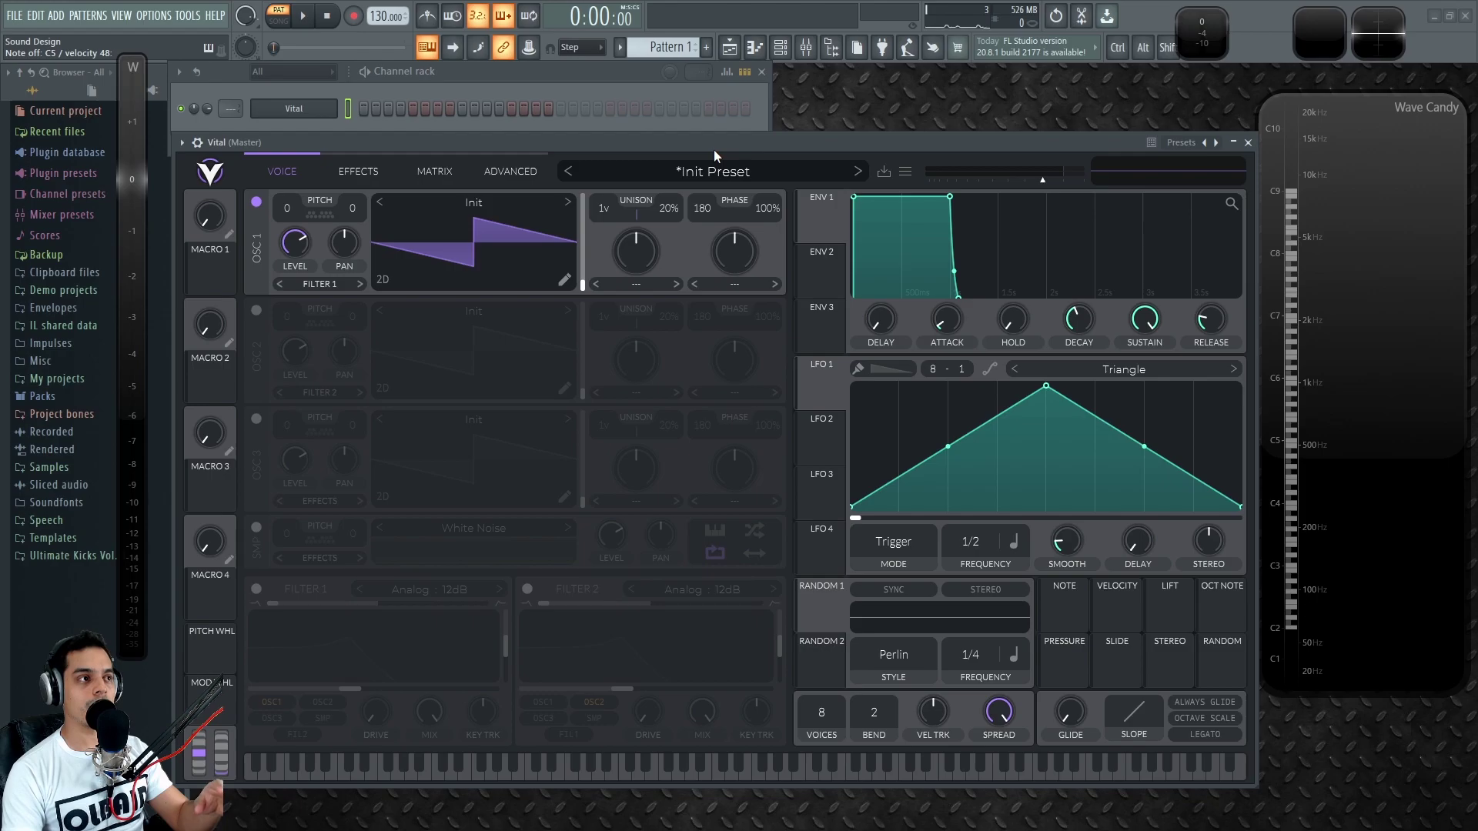
# Switch on oscillators 2 and 3 along with the white noise sample source
pyautogui.click(256, 202)
pyautogui.click(256, 202)
pyautogui.click(257, 309)
pyautogui.click(257, 420)
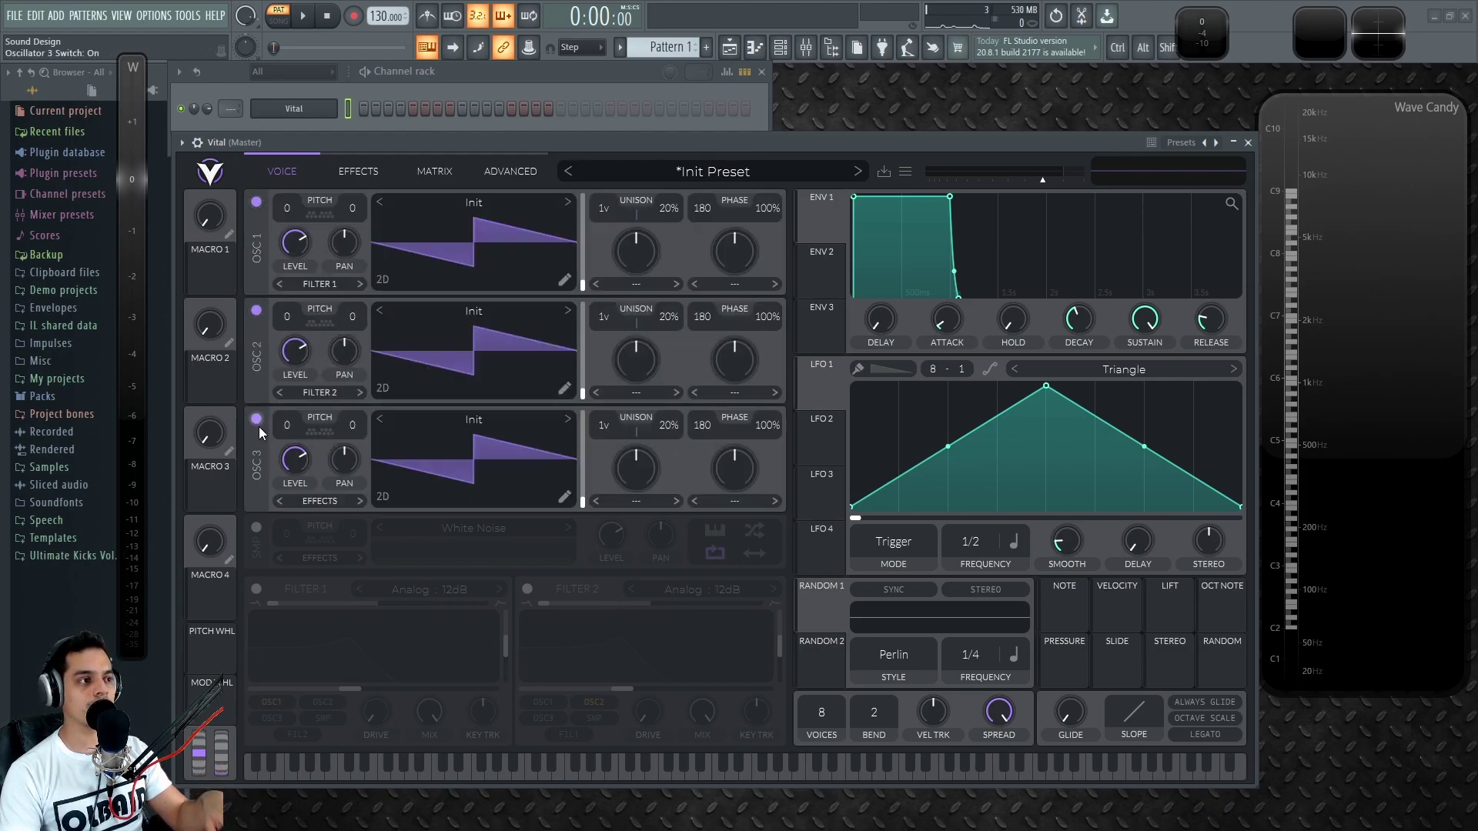
pyautogui.click(256, 527)
pyautogui.click(257, 527)
pyautogui.click(256, 526)
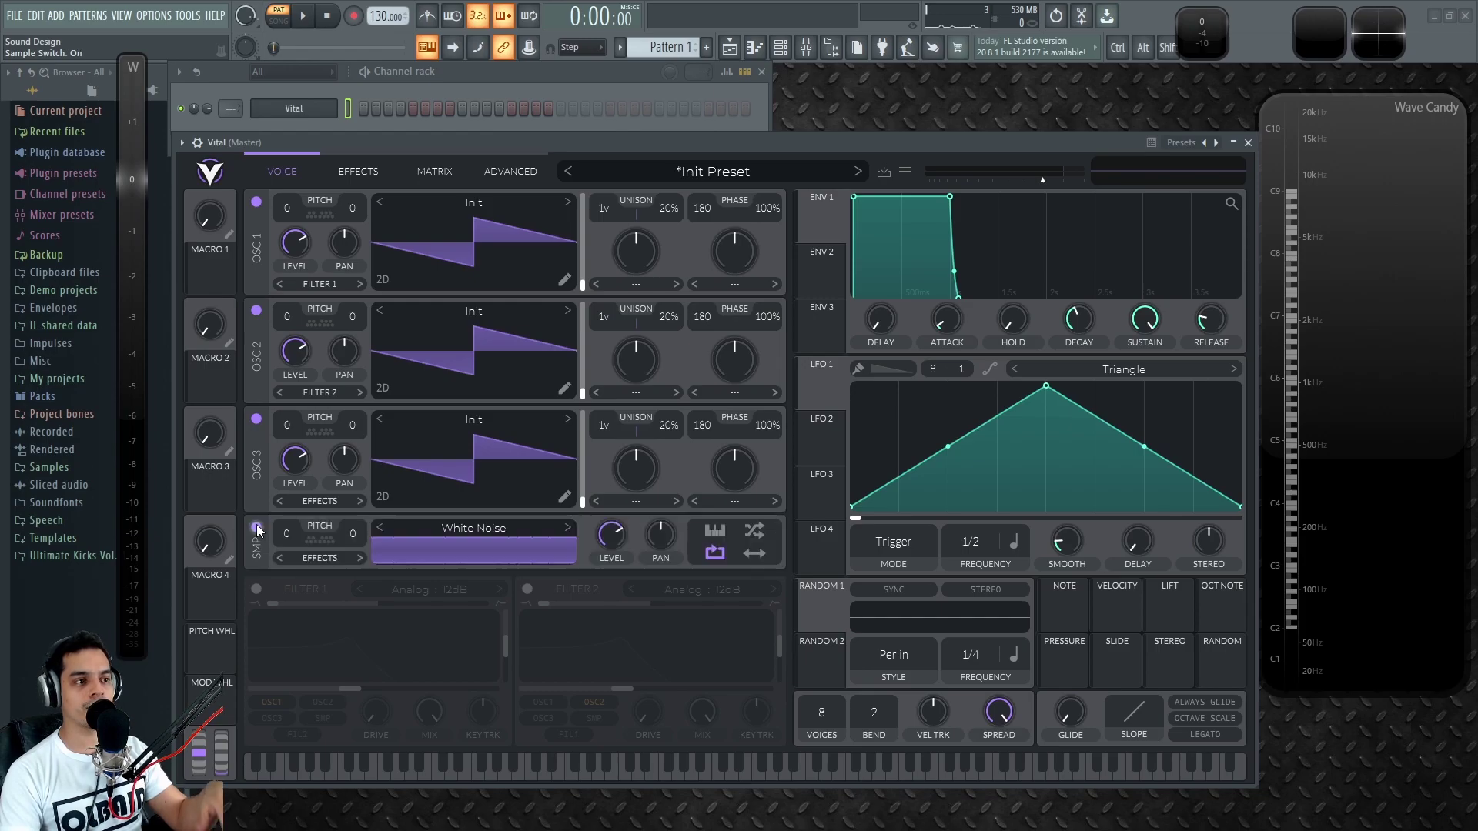
# Switch off the sample source, oscillator 2 and oscillator 3, keeping only oscillator 1 active
pyautogui.click(256, 527)
pyautogui.click(256, 527)
pyautogui.click(256, 526)
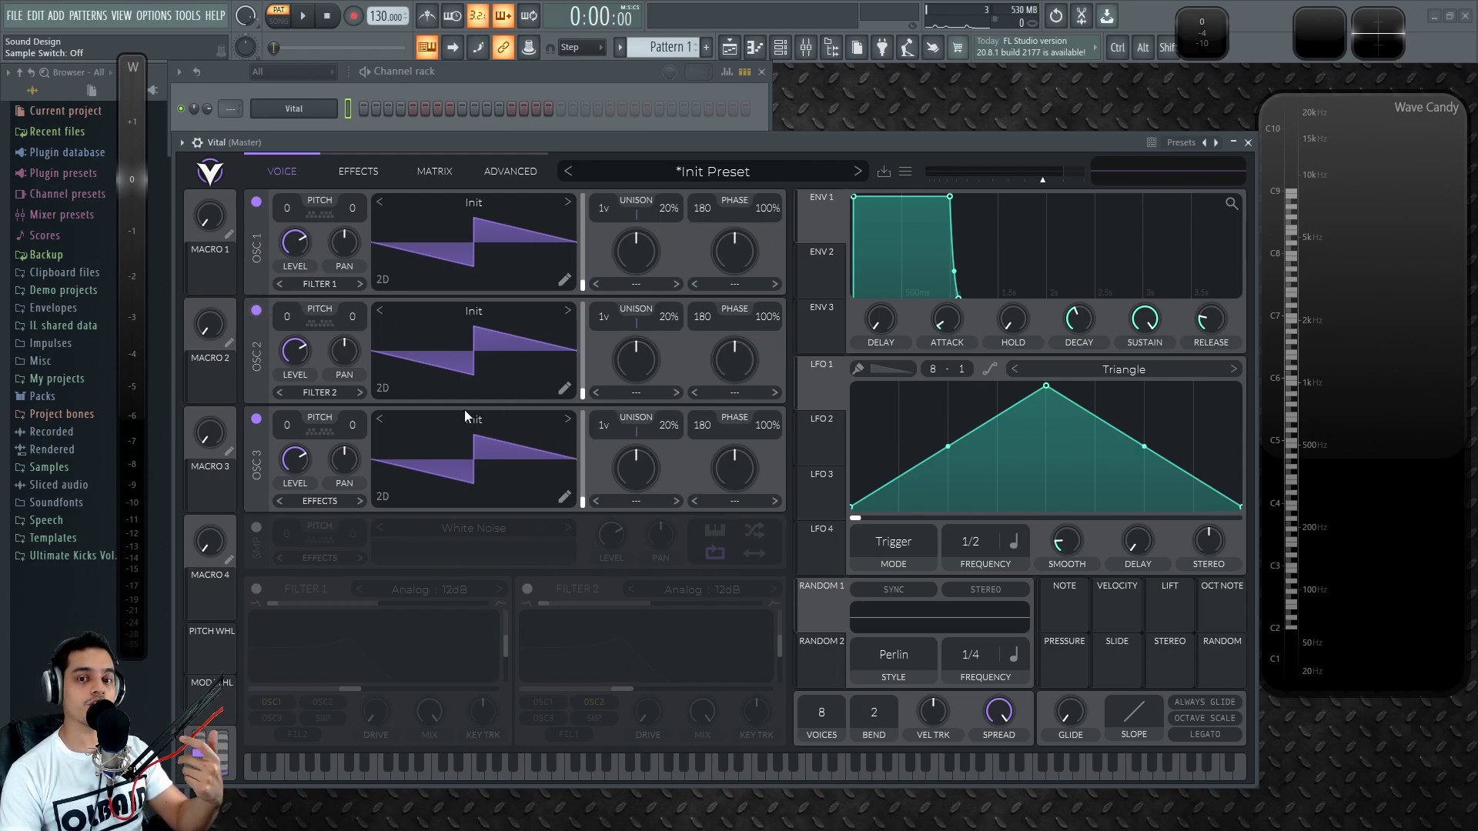
pyautogui.click(256, 310)
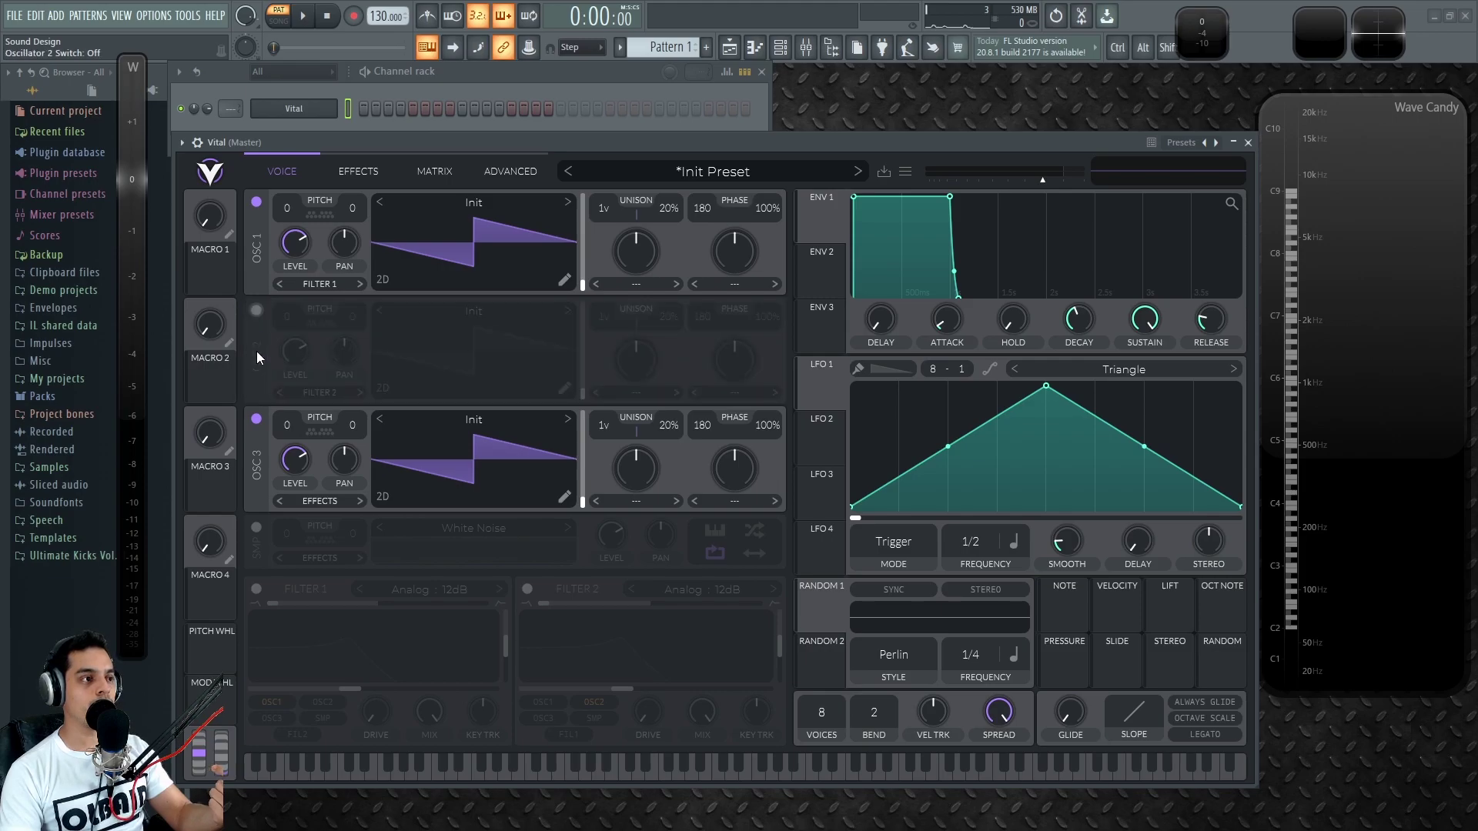
pyautogui.click(256, 419)
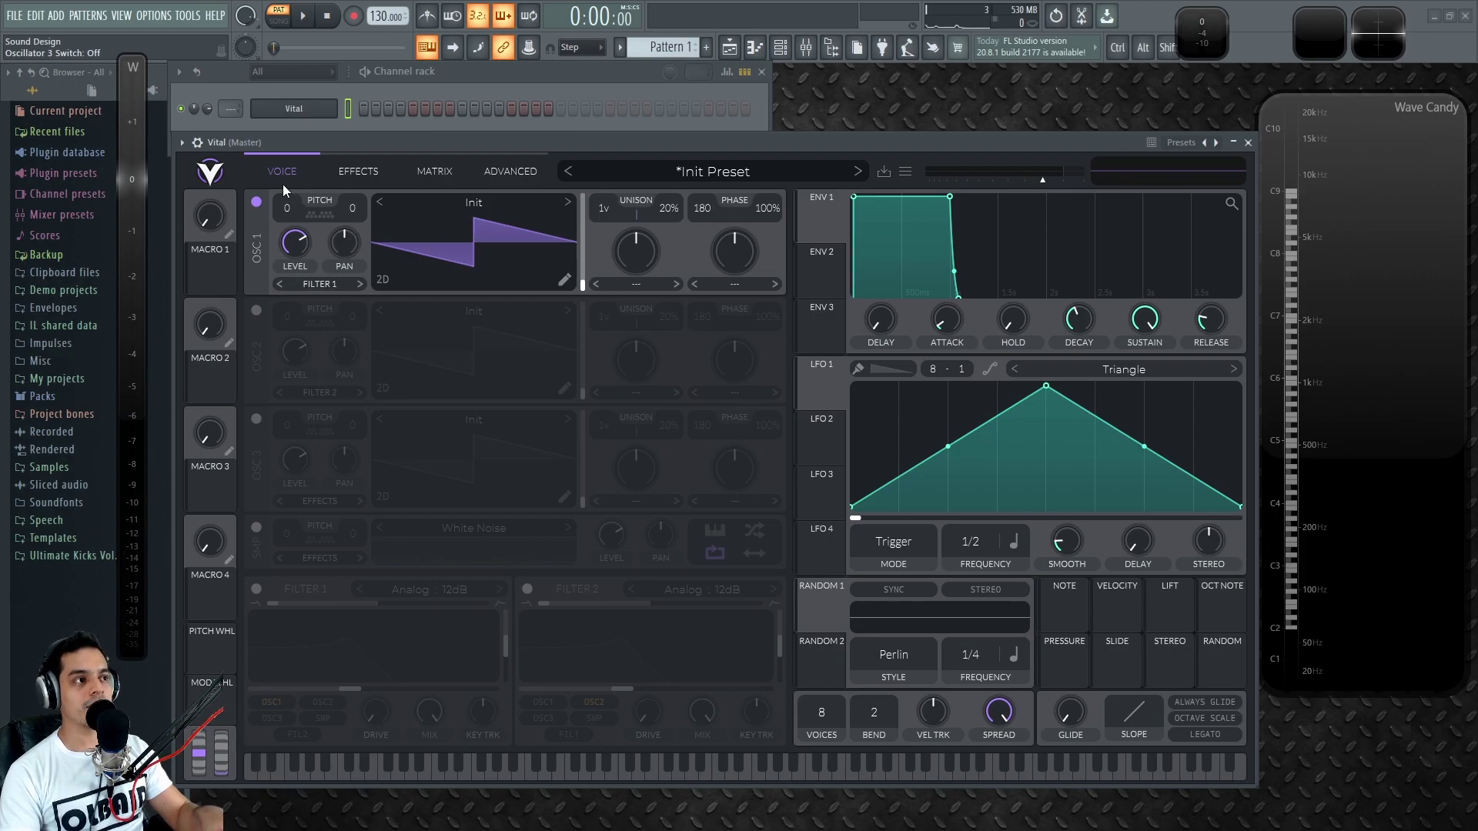
# Toggle oscillator 1 off and on several times, ending with it switched on
pyautogui.click(255, 200)
pyautogui.click(255, 200)
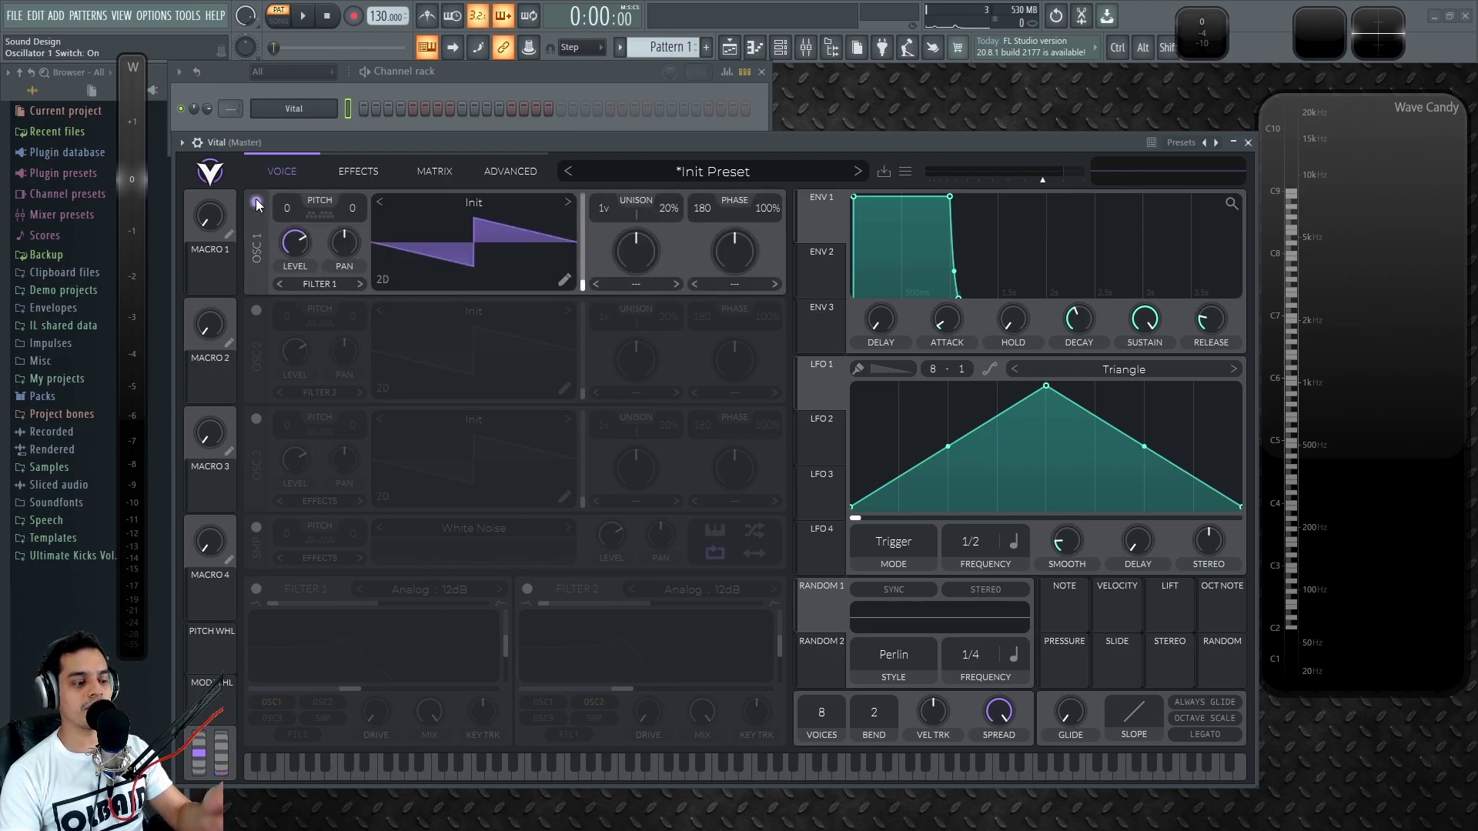
pyautogui.click(255, 201)
pyautogui.click(256, 201)
pyautogui.click(256, 201)
pyautogui.click(256, 200)
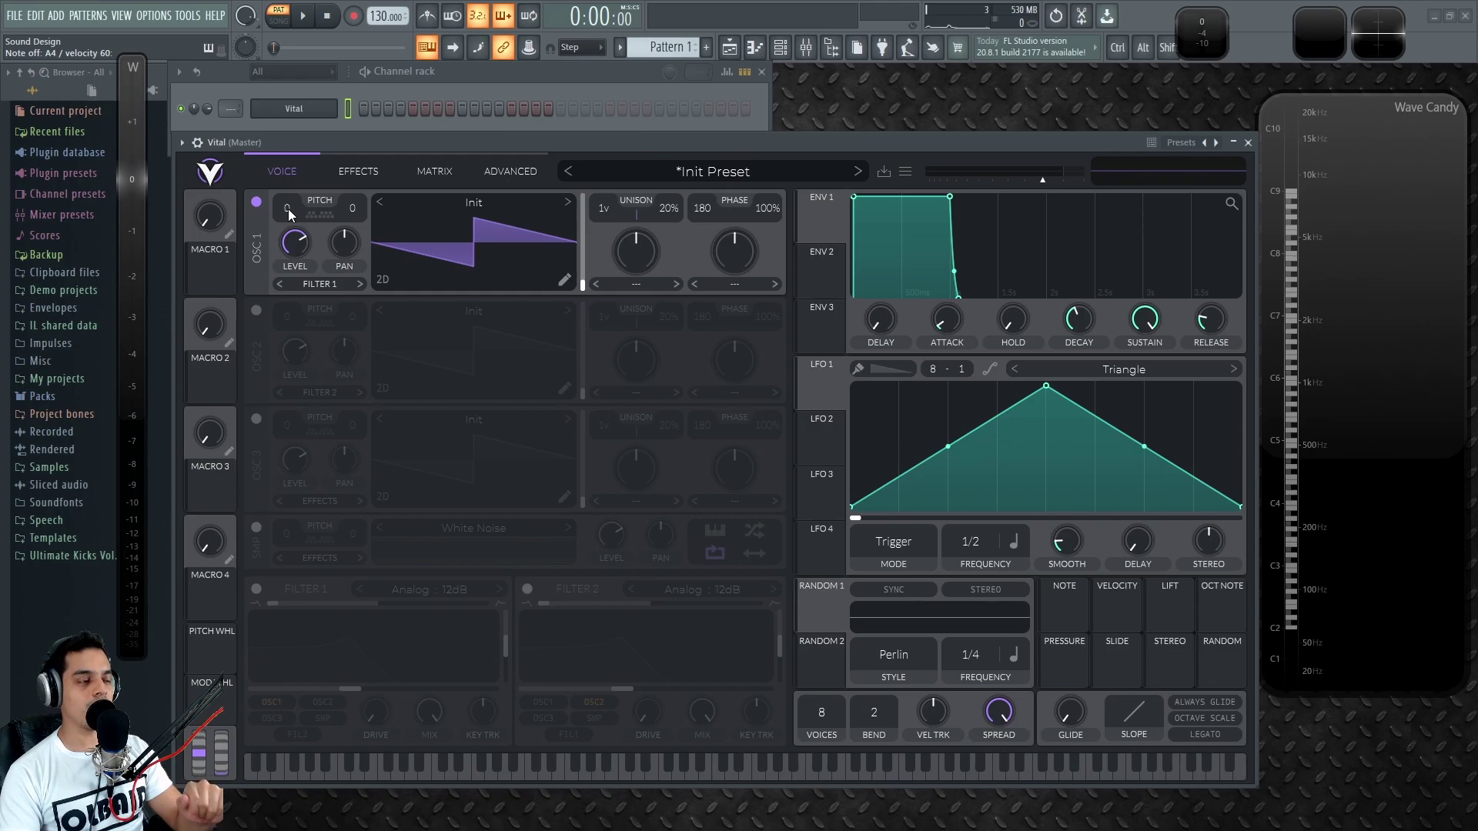
# Sweep oscillator 1's transpose up and down, finishing at 48 semitones
pyautogui.moveTo(289, 213); pyautogui.dragTo(292, 196)
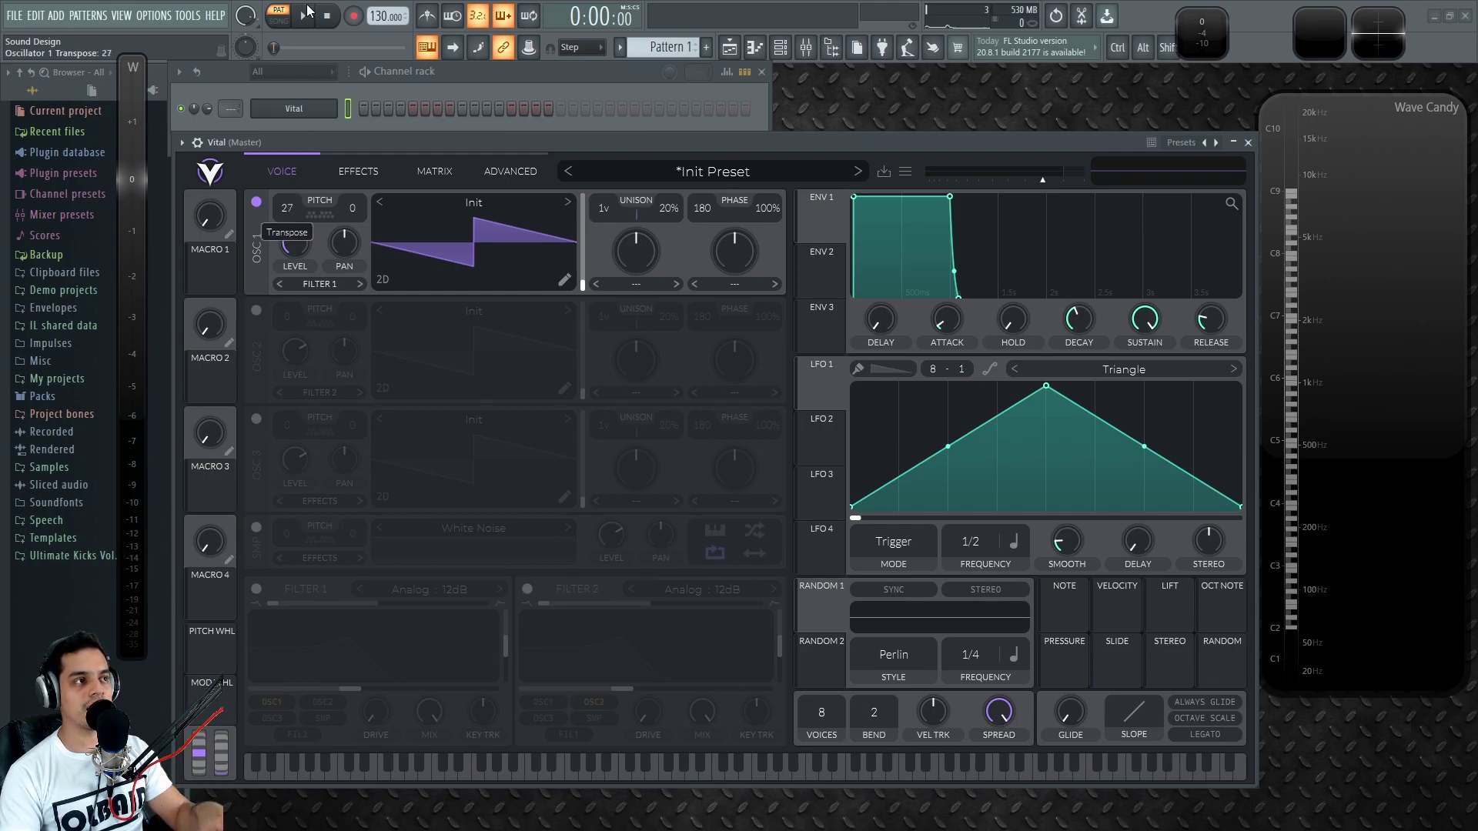
pyautogui.moveTo(287, 208); pyautogui.dragTo(330, 515)
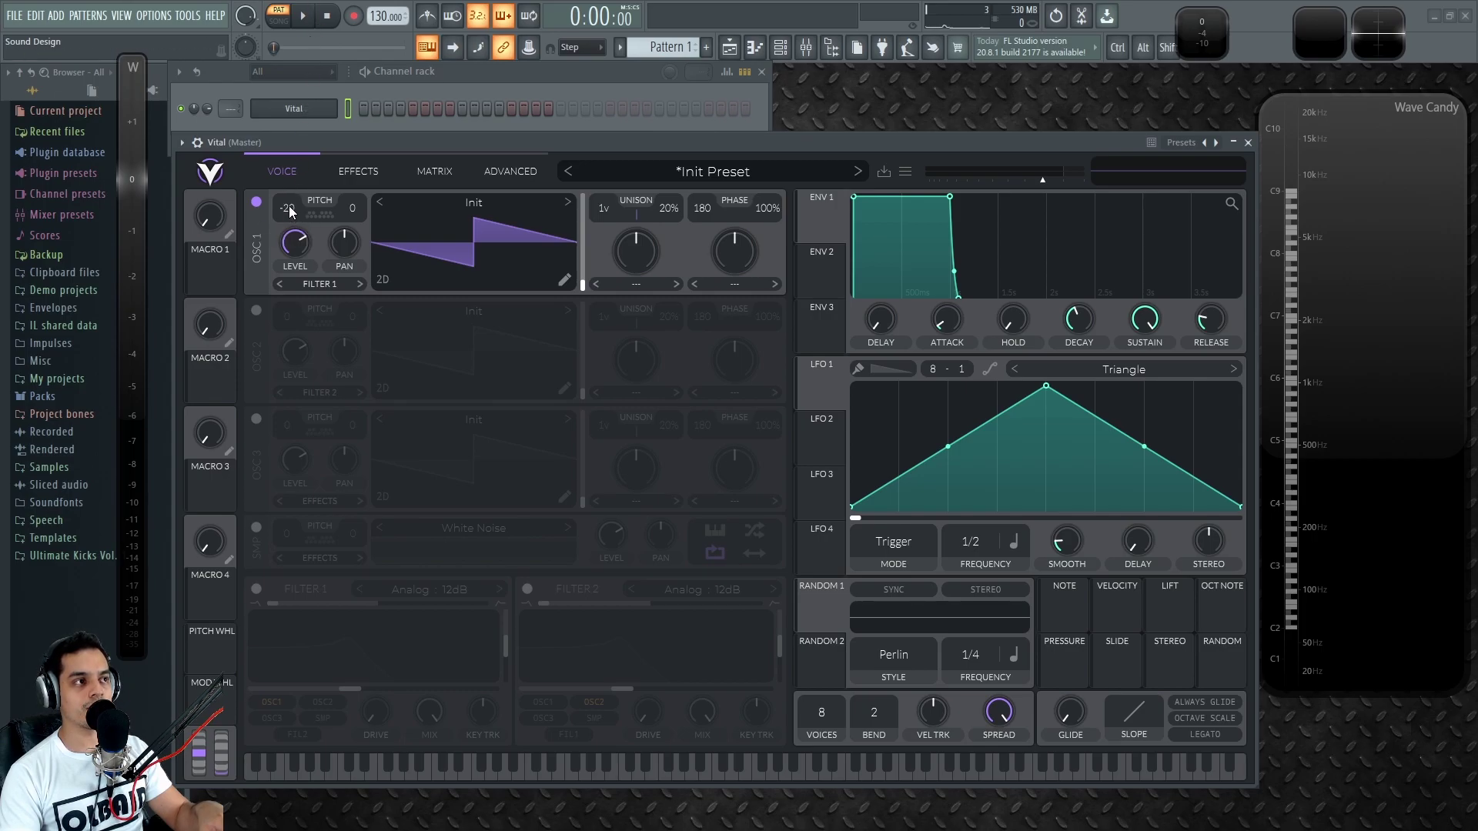
pyautogui.doubleClick(286, 206)
pyautogui.write('48')
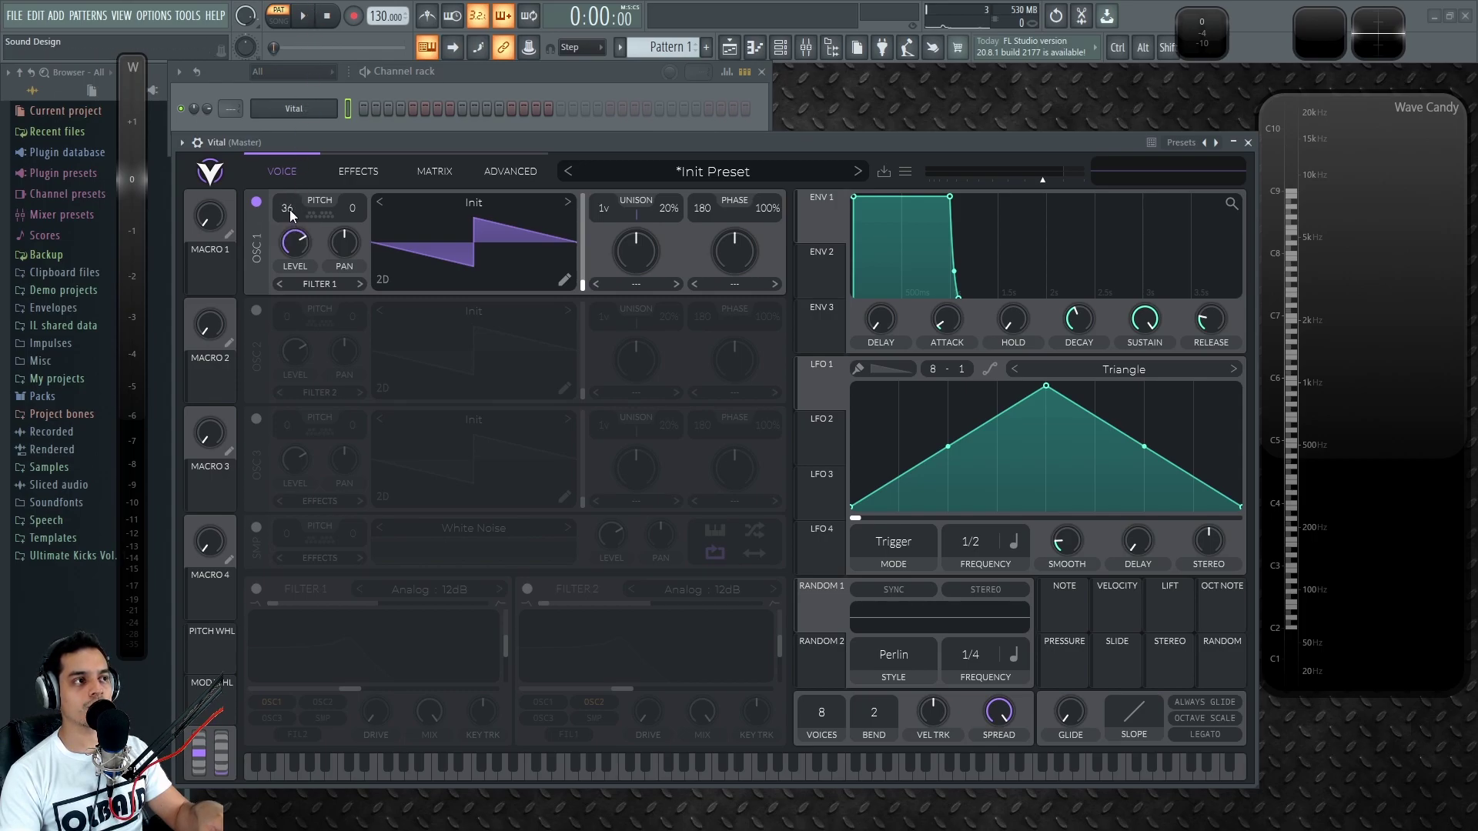
pyautogui.press('Return')
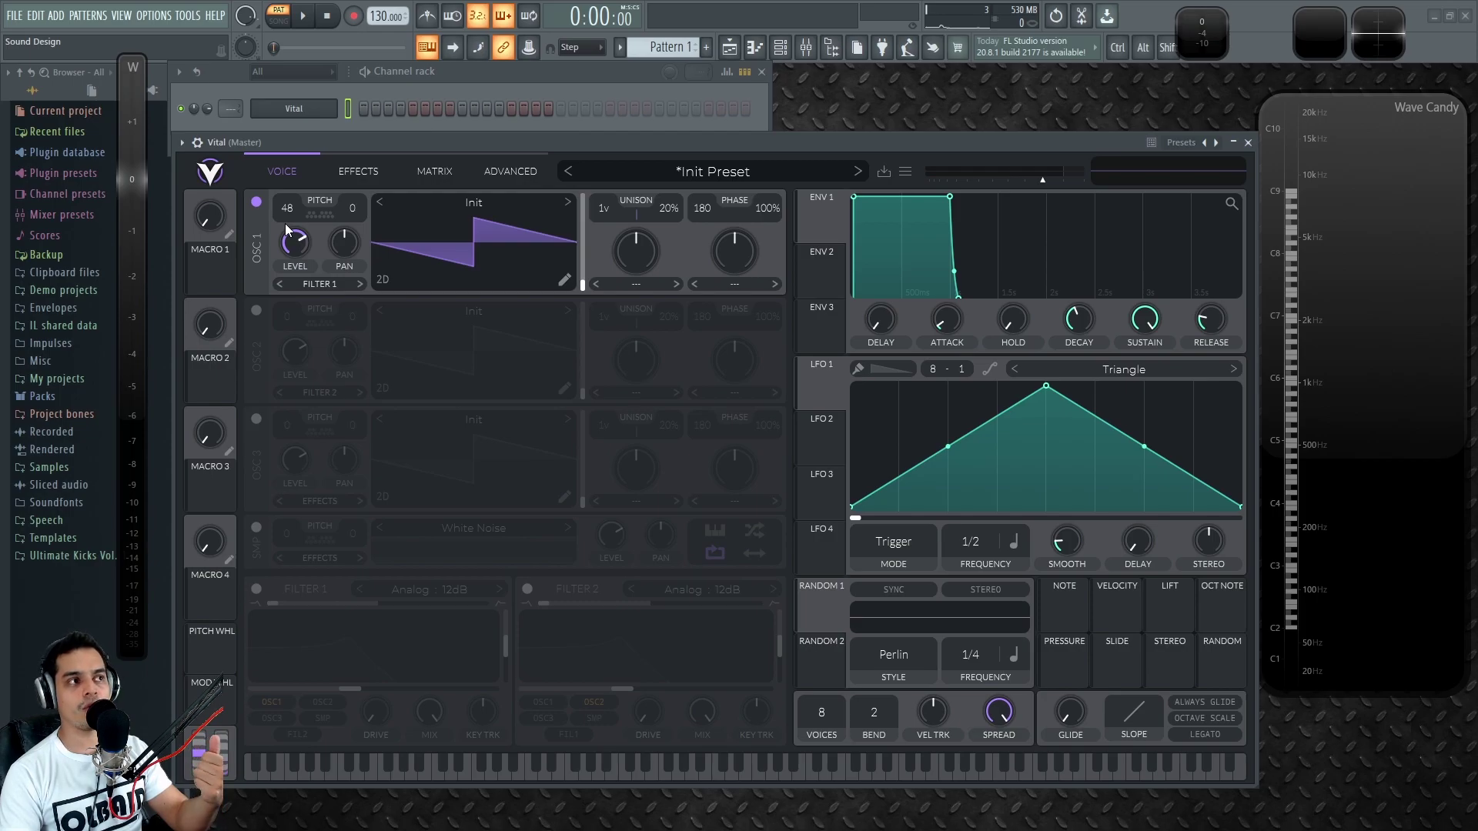
# Drop oscillator 1's transpose to -48 semitones, then raise it while playing a note and leave it at -14
pyautogui.moveTo(284, 223); pyautogui.dragTo(318, 562)
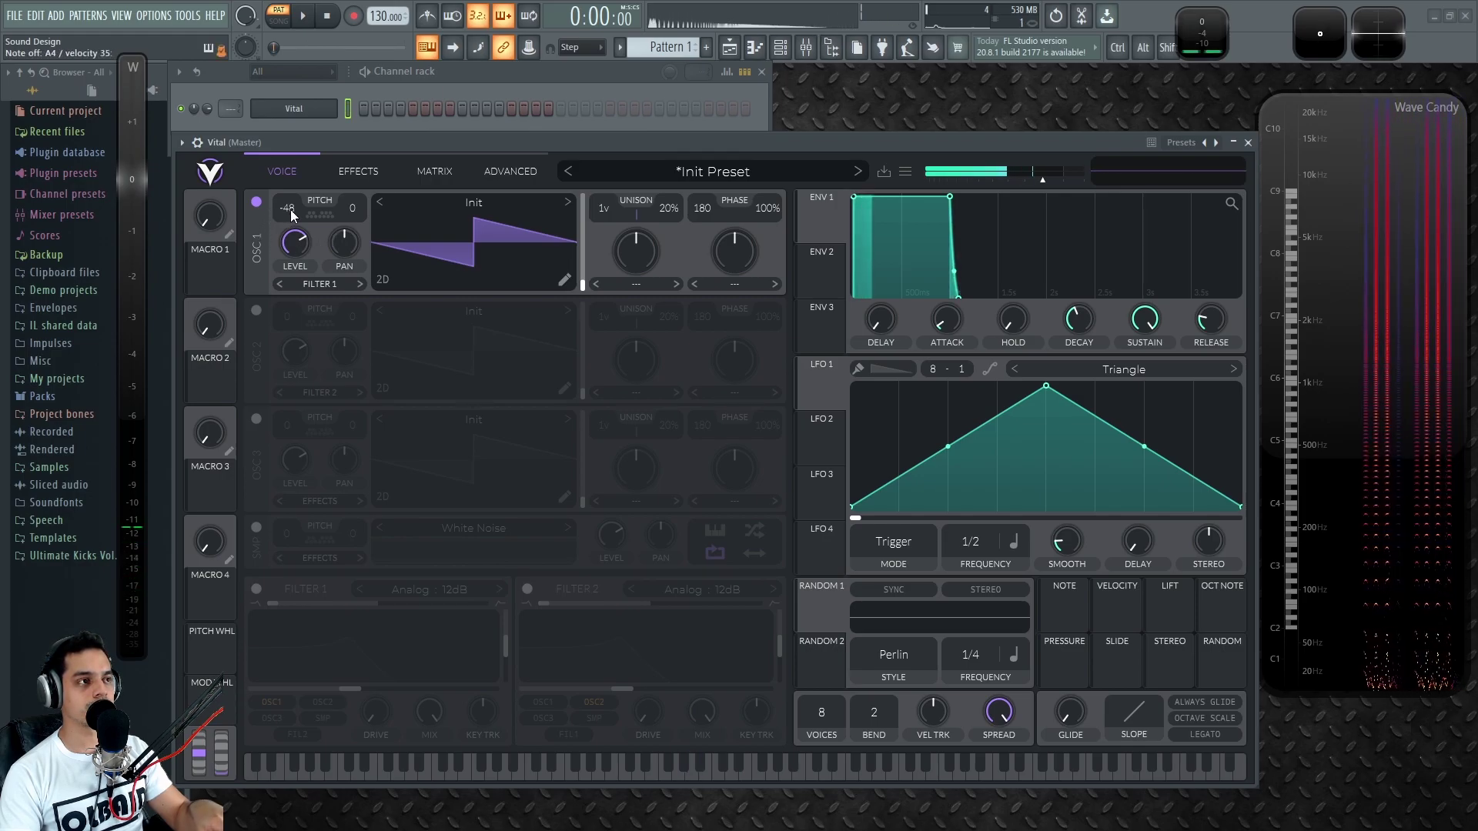
pyautogui.scroll(20, 293, 215)
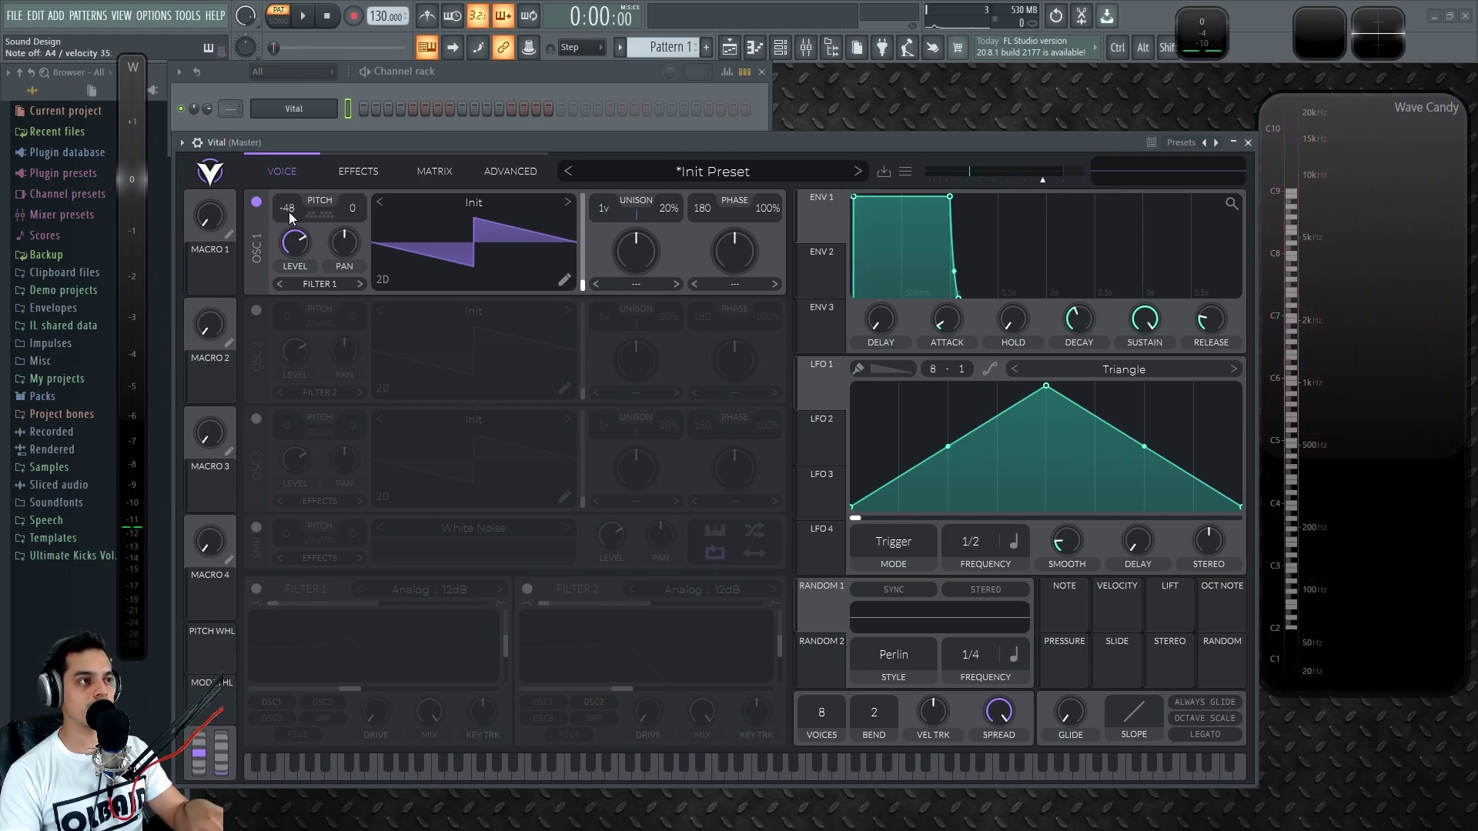
pyautogui.scroll(13, 283, 214)
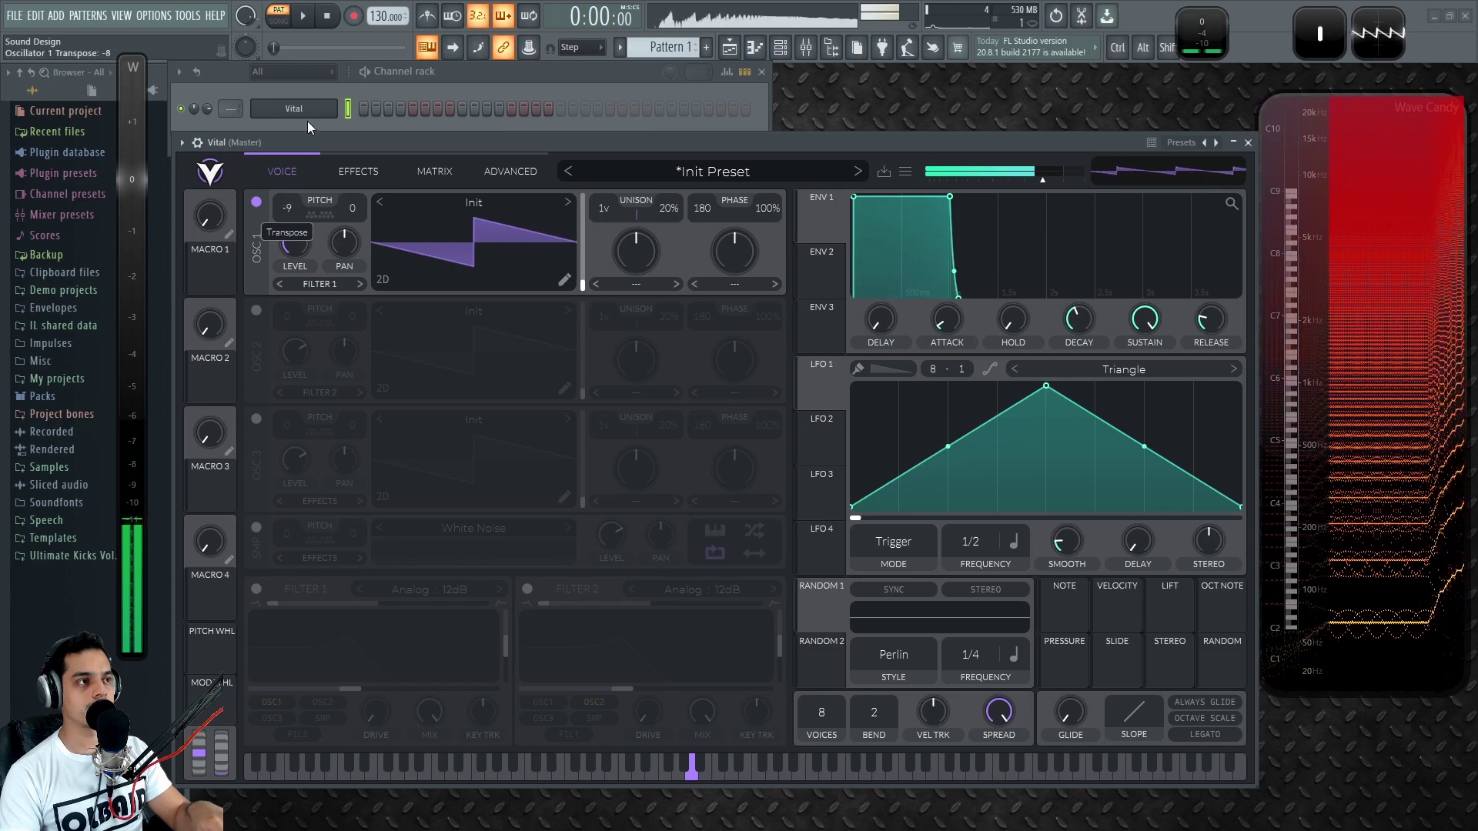
pyautogui.scroll(-4, 287, 208)
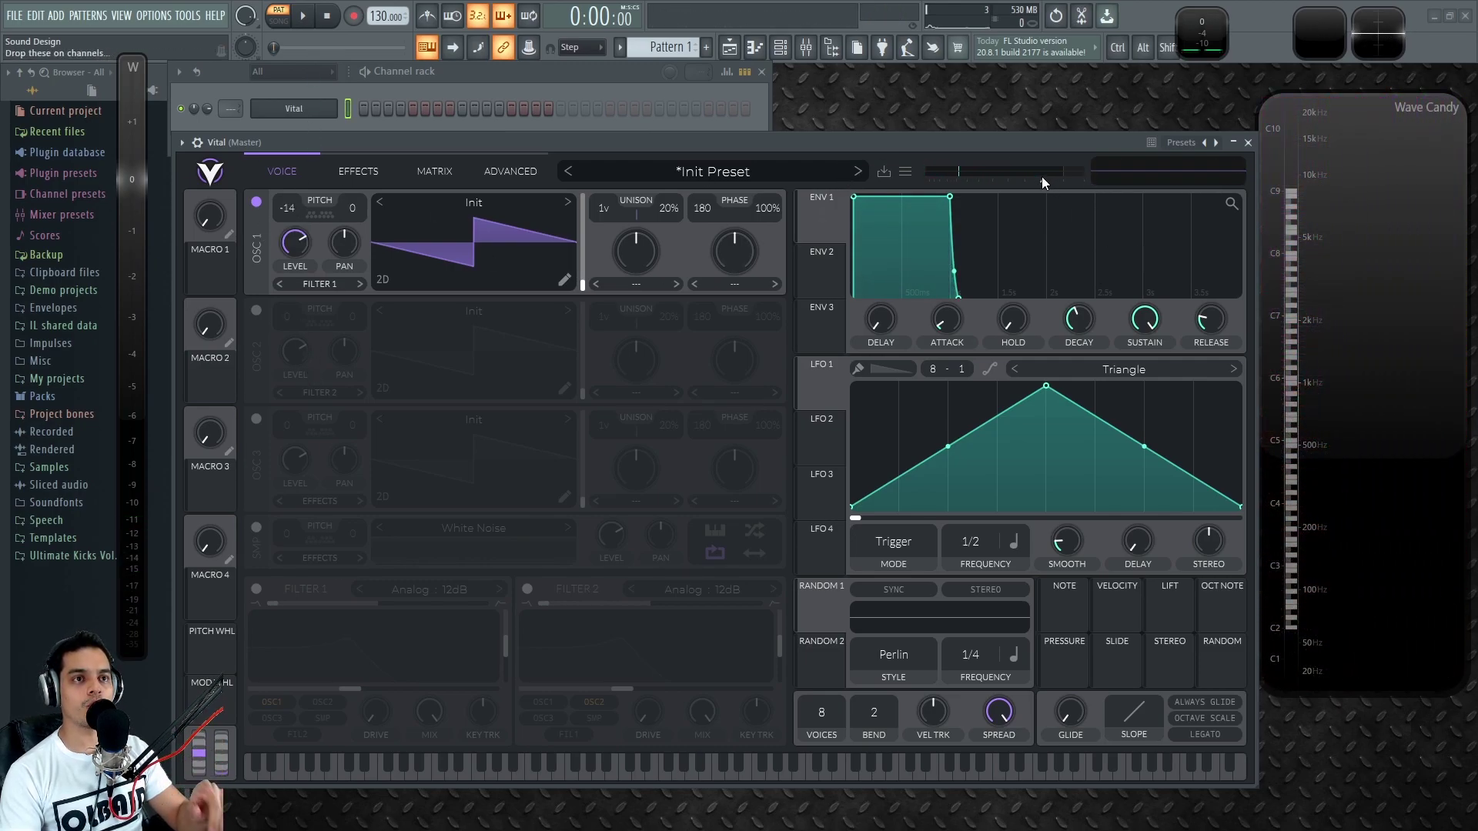
# Lower the synth's output volume to about -10.24 dB, then reset it to its default -6.02 dB
pyautogui.moveTo(1045, 187)
pyautogui.mouseDown()
pyautogui.moveTo(936, 188)
pyautogui.moveTo(1068, 182)
pyautogui.moveTo(982, 180)
pyautogui.moveTo(1023, 185)
pyautogui.mouseUp()
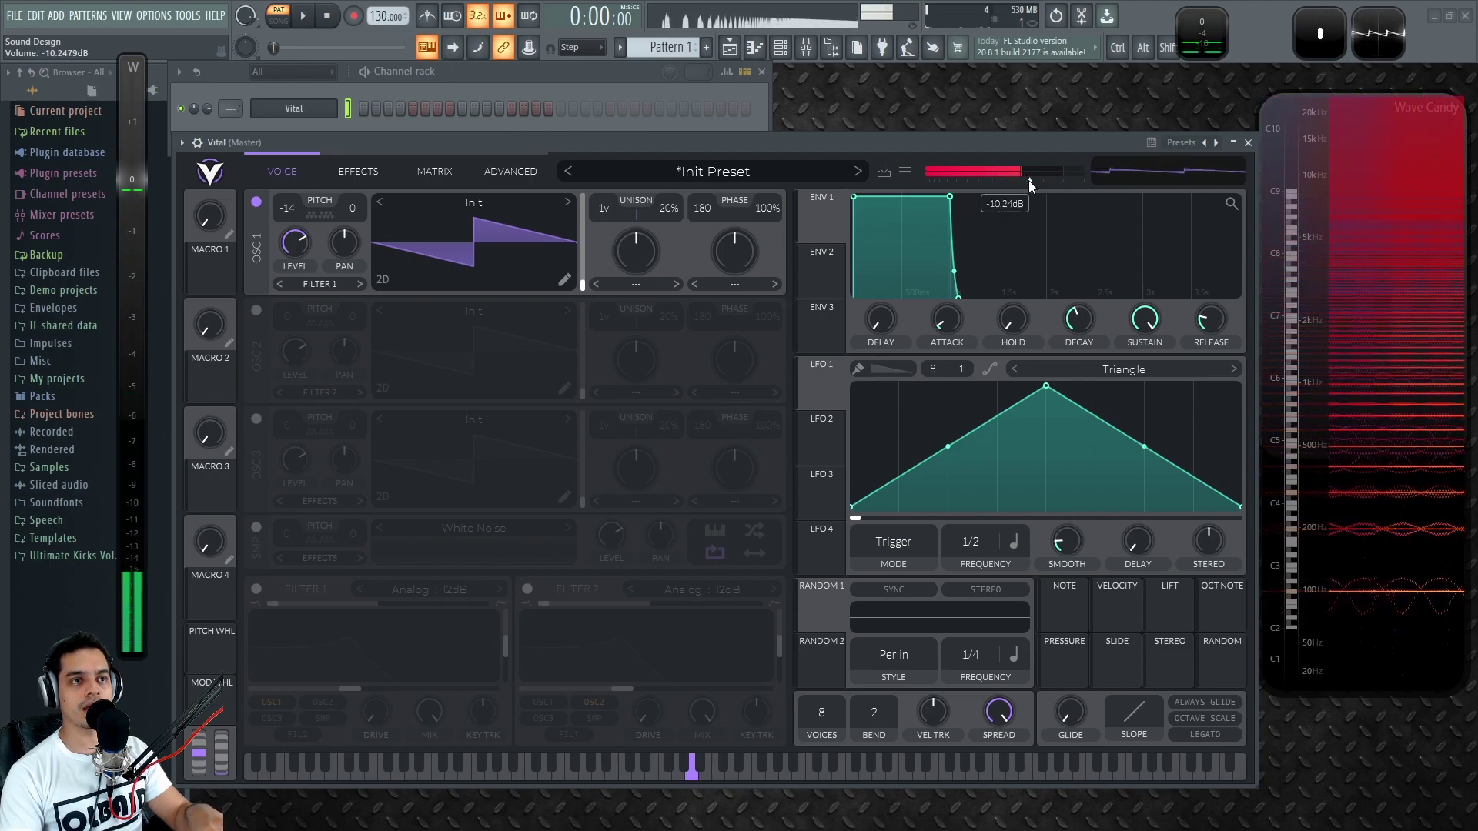
pyautogui.doubleClick(1026, 183)
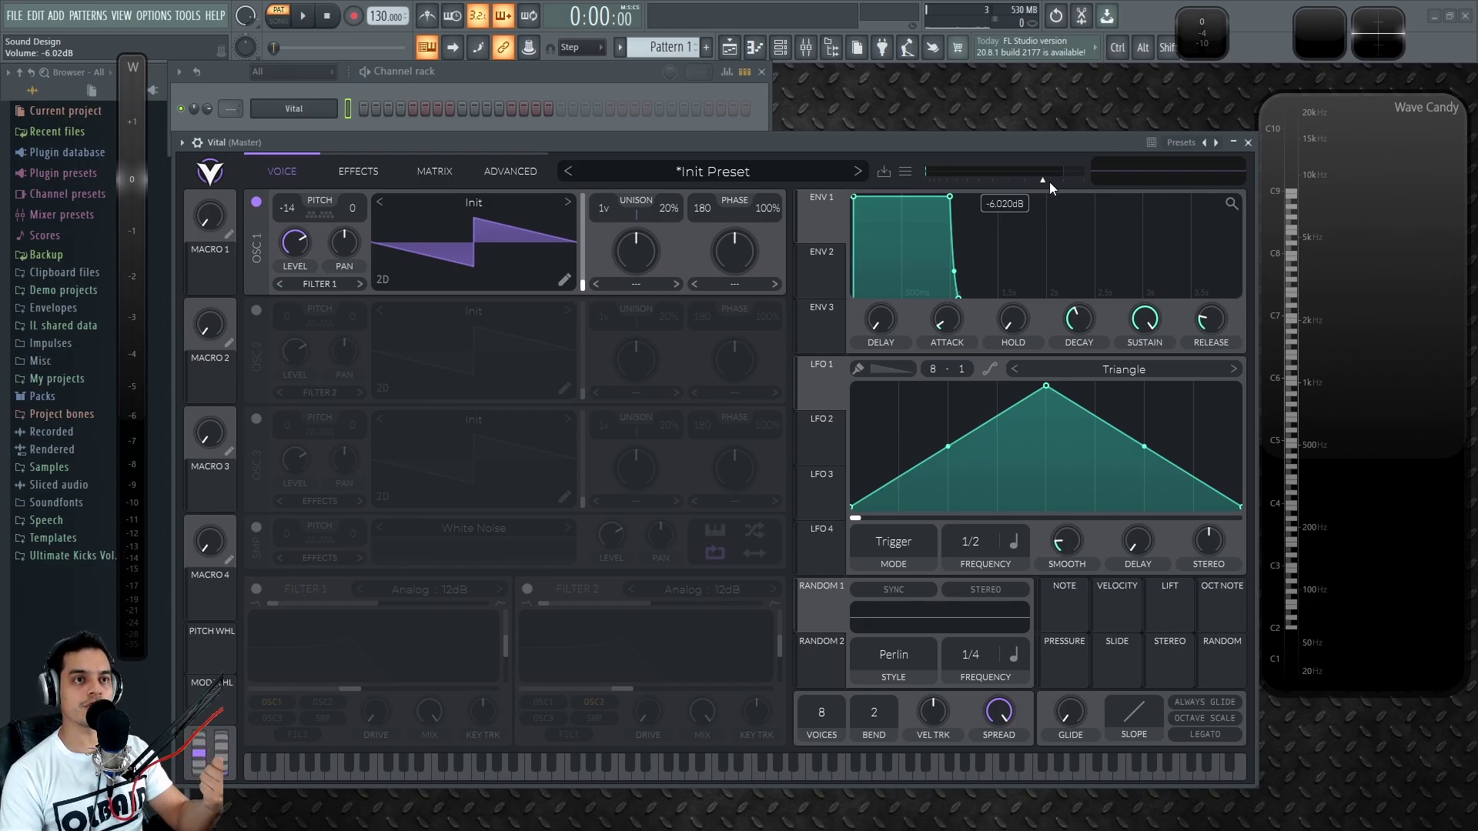
# Reset oscillator 1's transpose to 0, then set it to -12 semitones
pyautogui.doubleClick(289, 209)
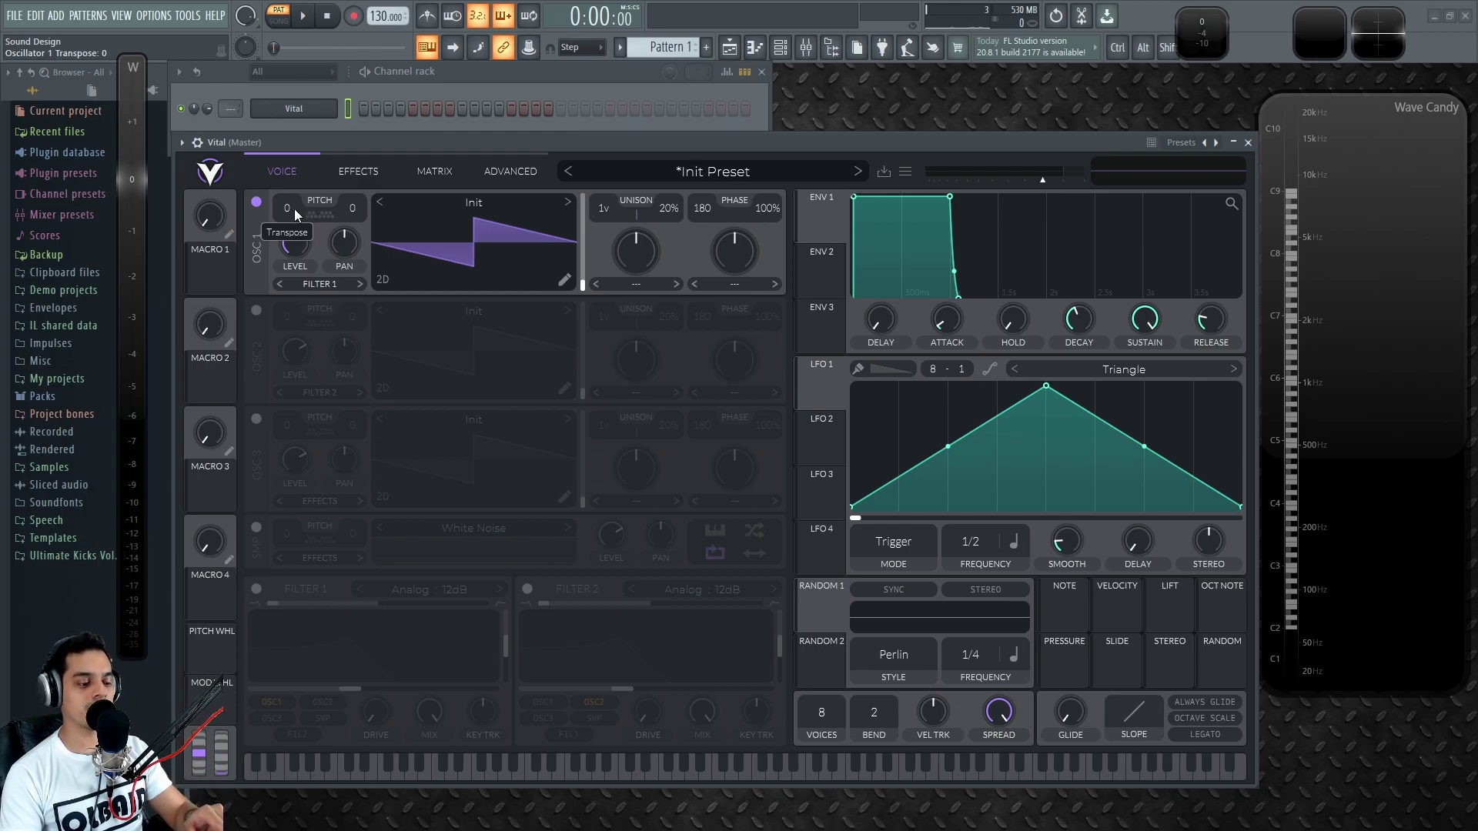
pyautogui.moveTo(290, 208); pyautogui.dragTo(288, 315)
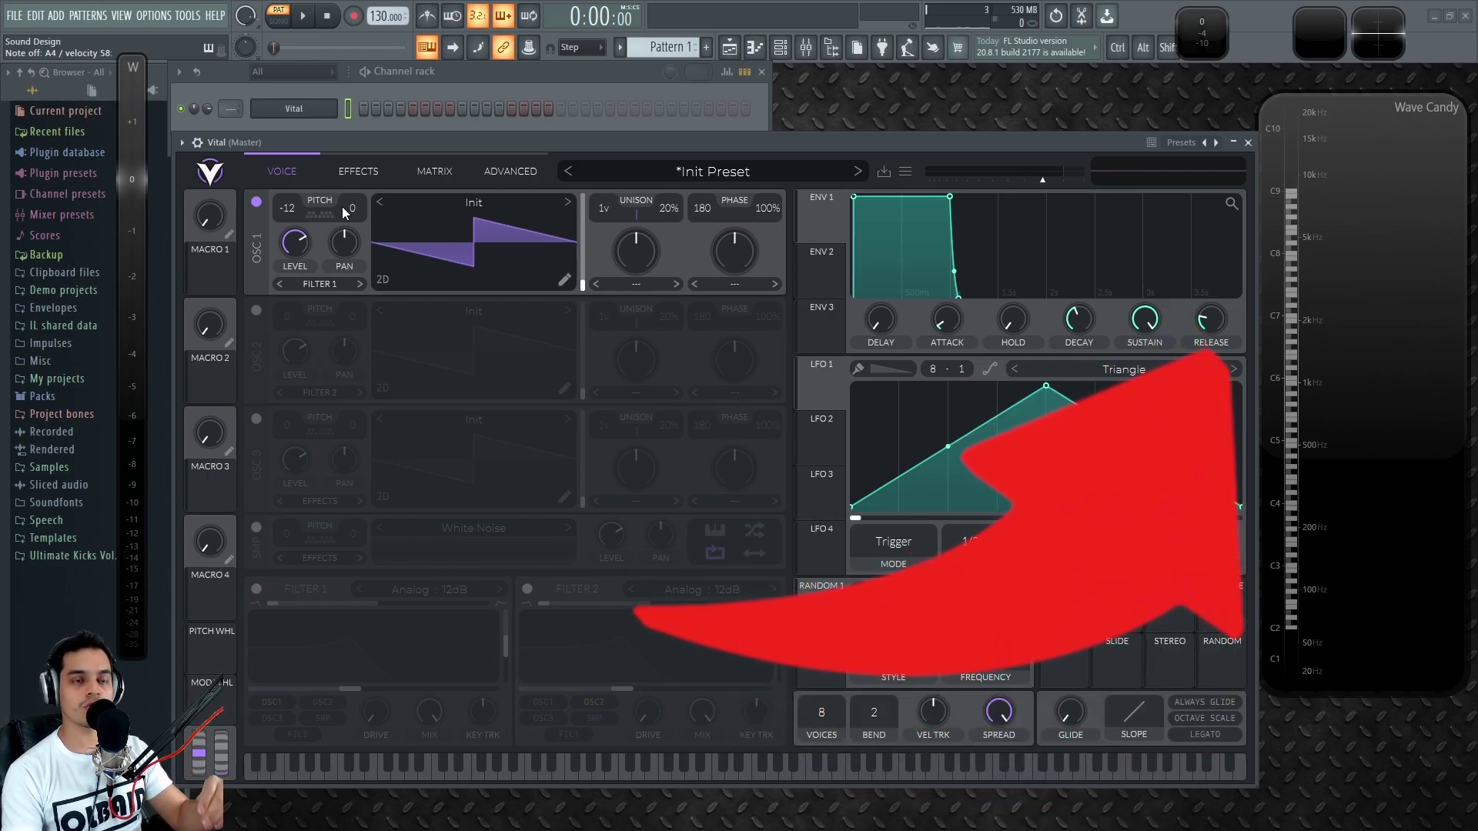
# Lower oscillator 1's fine tune to -100 cents, then reset it to 0
pyautogui.moveTo(351, 215); pyautogui.dragTo(353, 357)
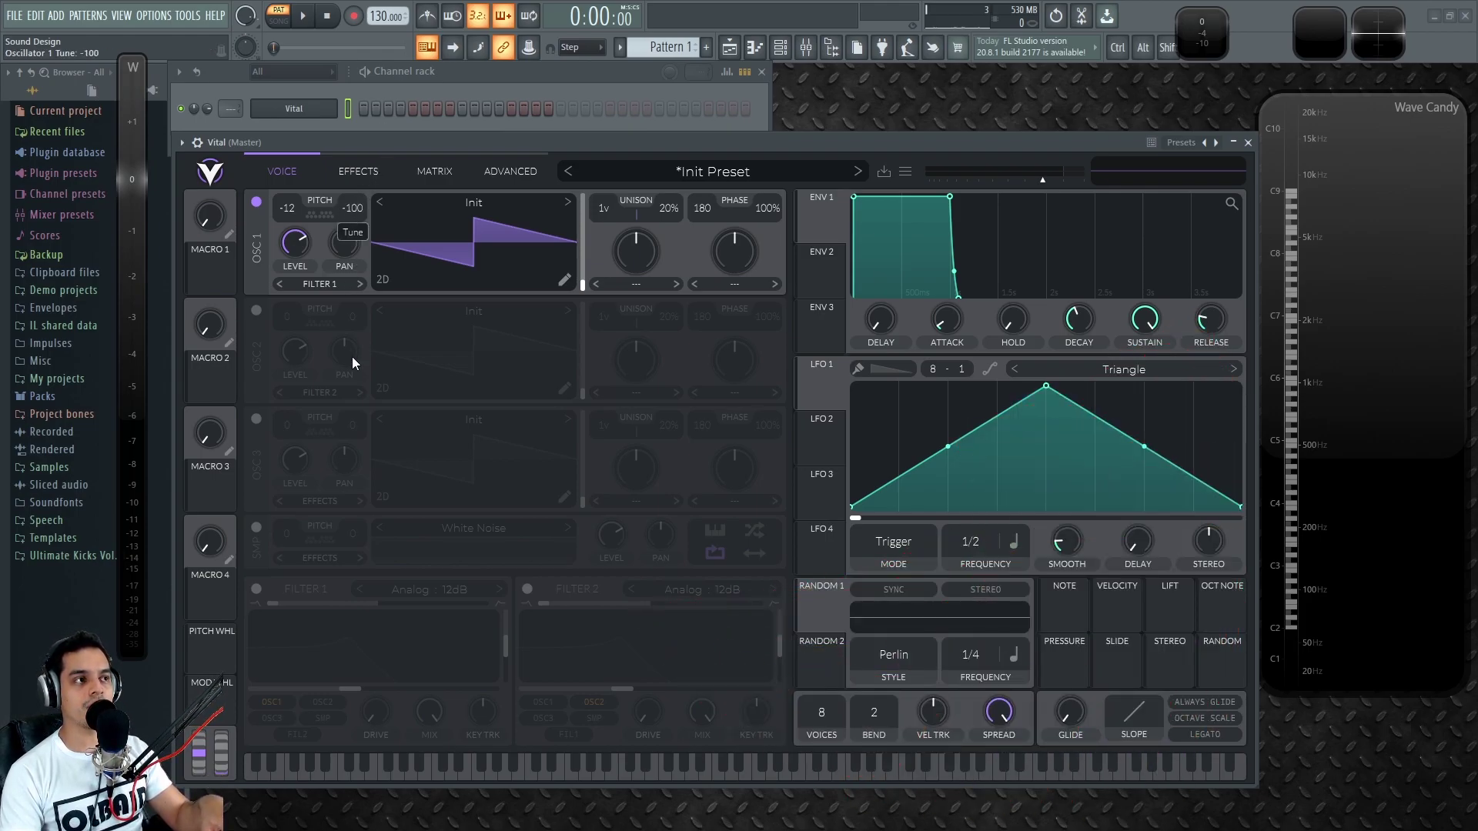
pyautogui.moveTo(336, 209); pyautogui.dragTo(377, 331)
pyautogui.doubleClick(354, 207)
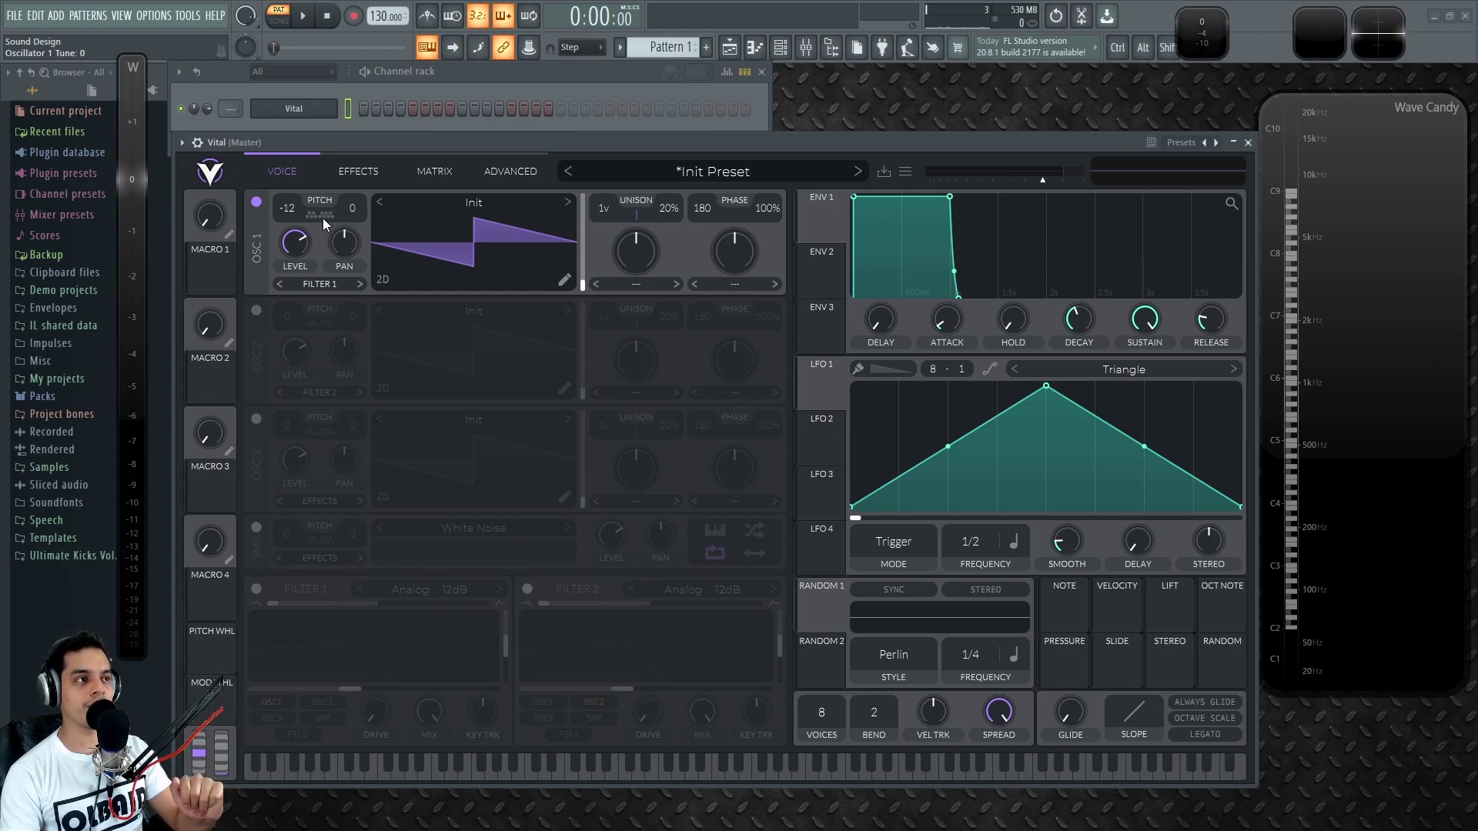
# Enable all seven white-key notes in oscillator 1's transpose snap
pyautogui.click(324, 214)
pyautogui.click(324, 214)
pyautogui.click(323, 214)
pyautogui.click(324, 214)
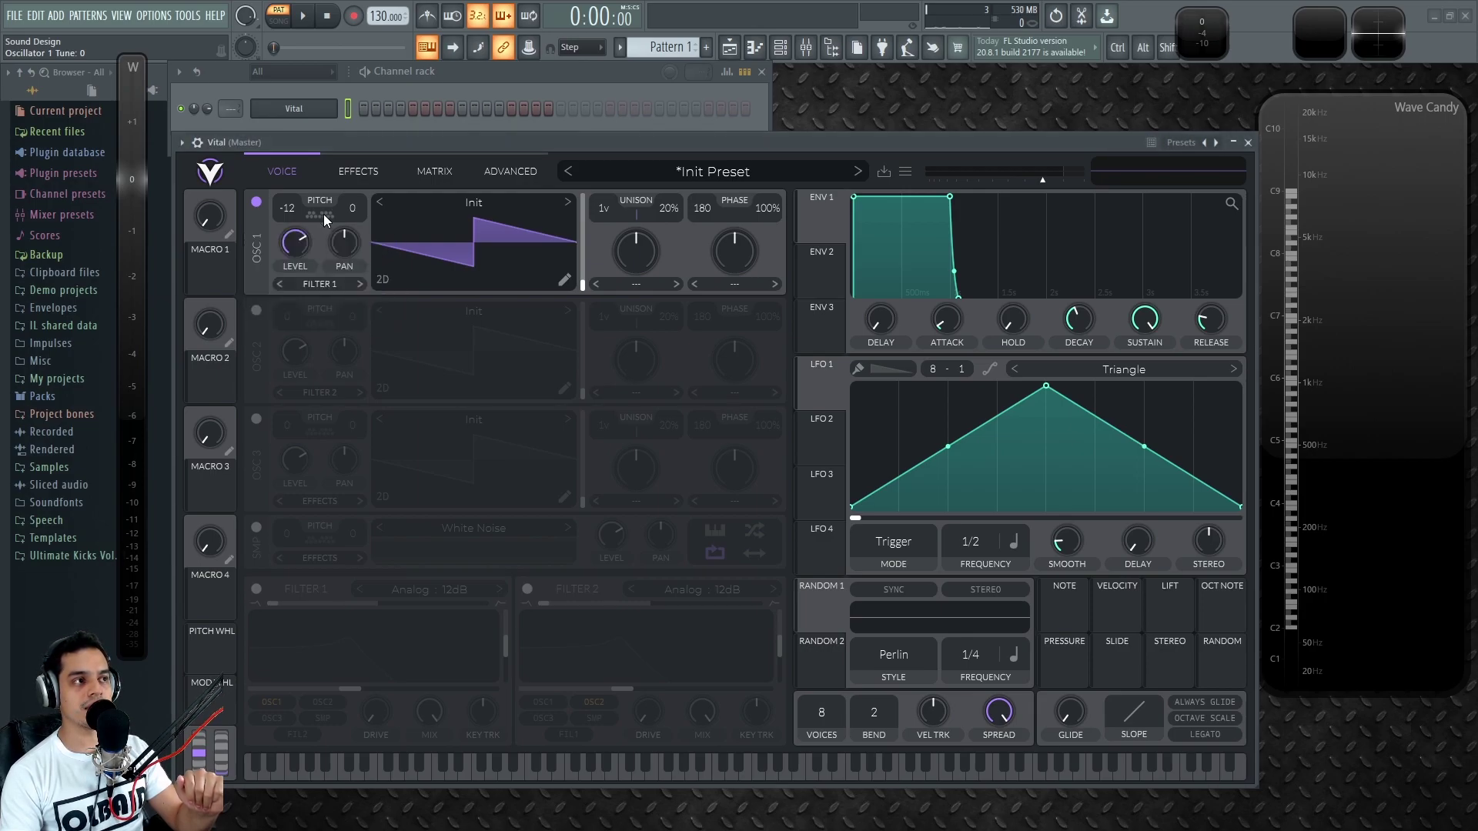
pyautogui.click(324, 216)
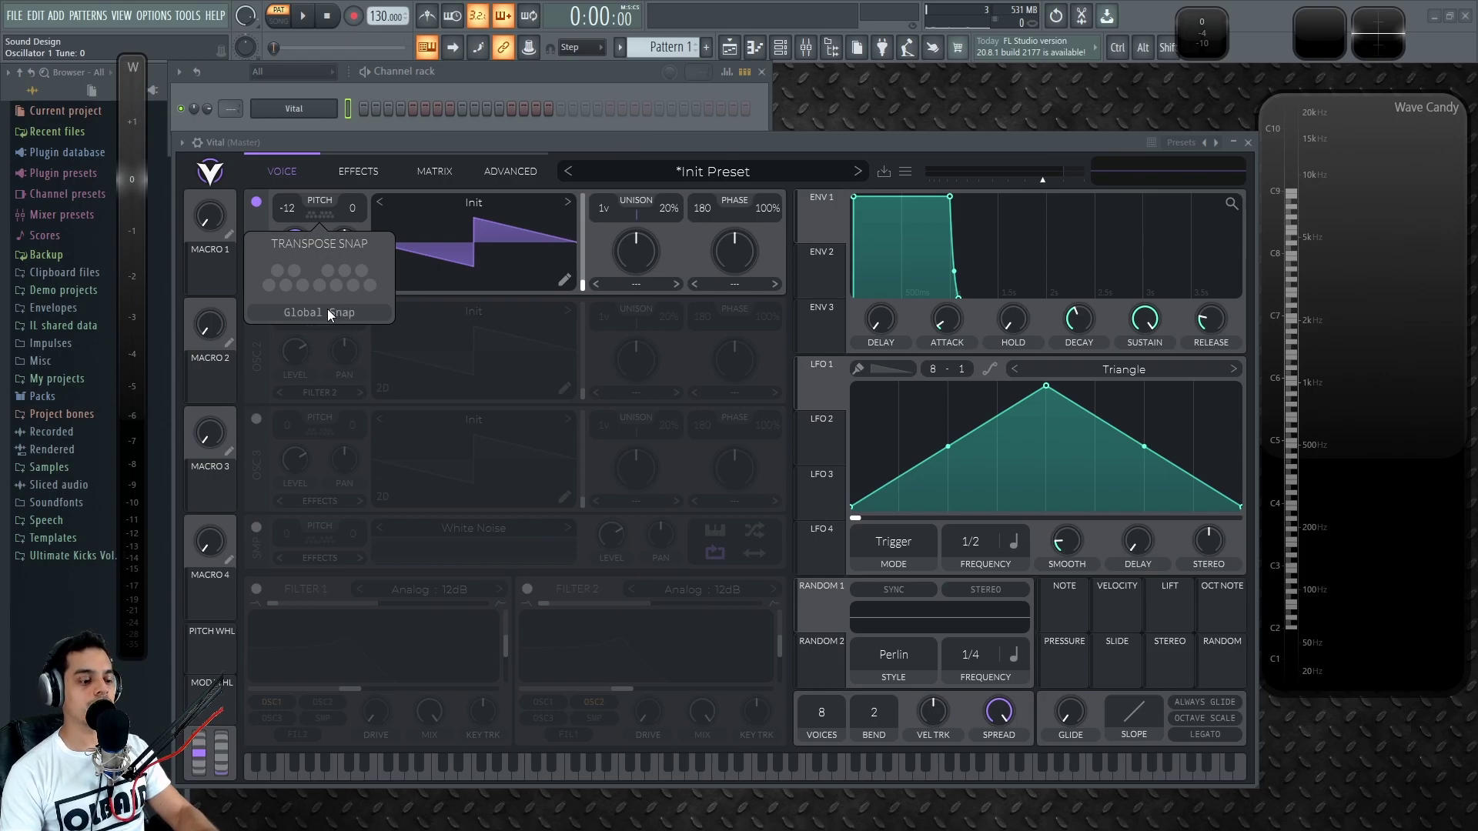
pyautogui.click(273, 285)
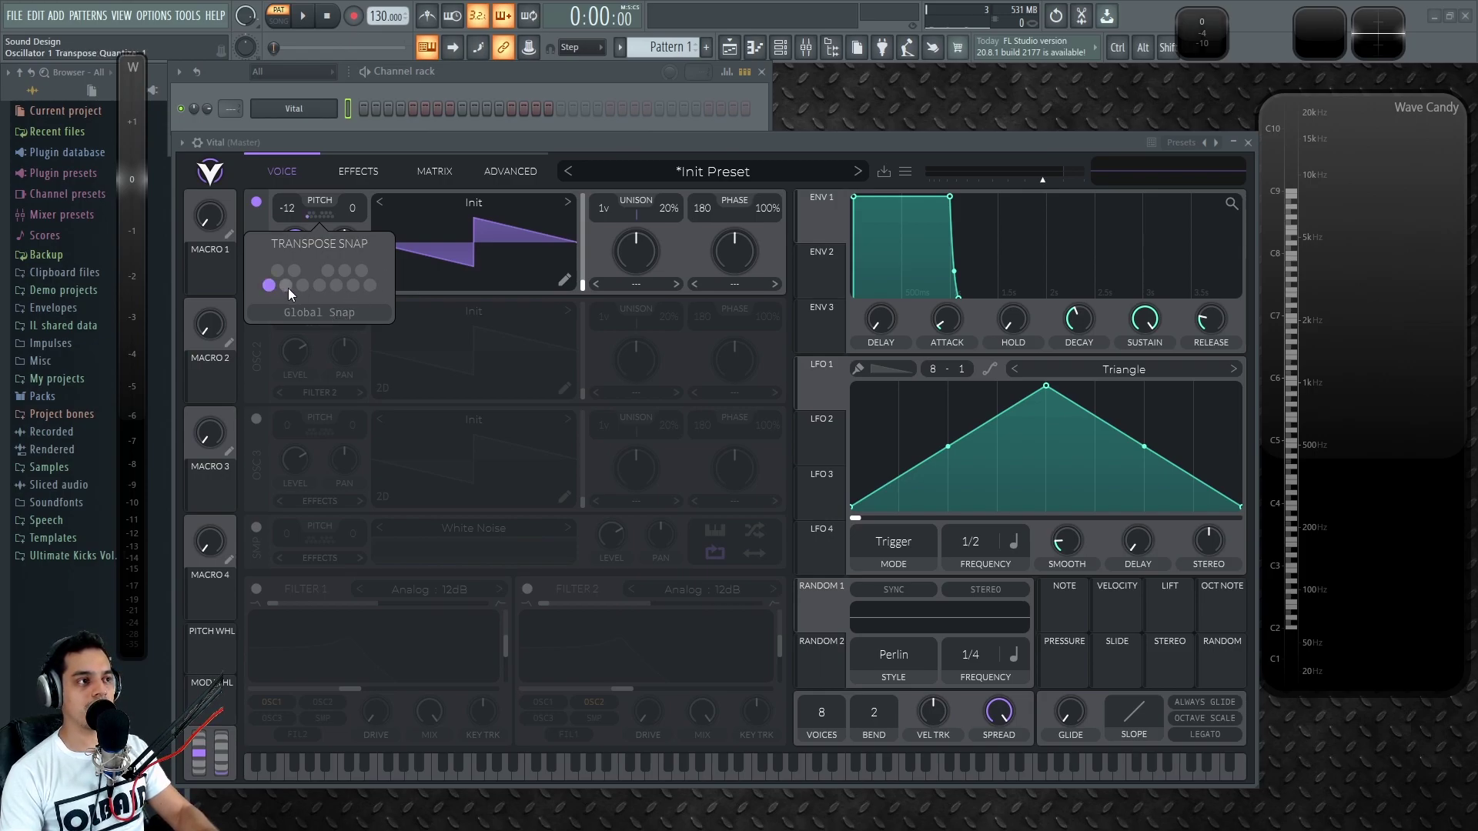
pyautogui.click(336, 286)
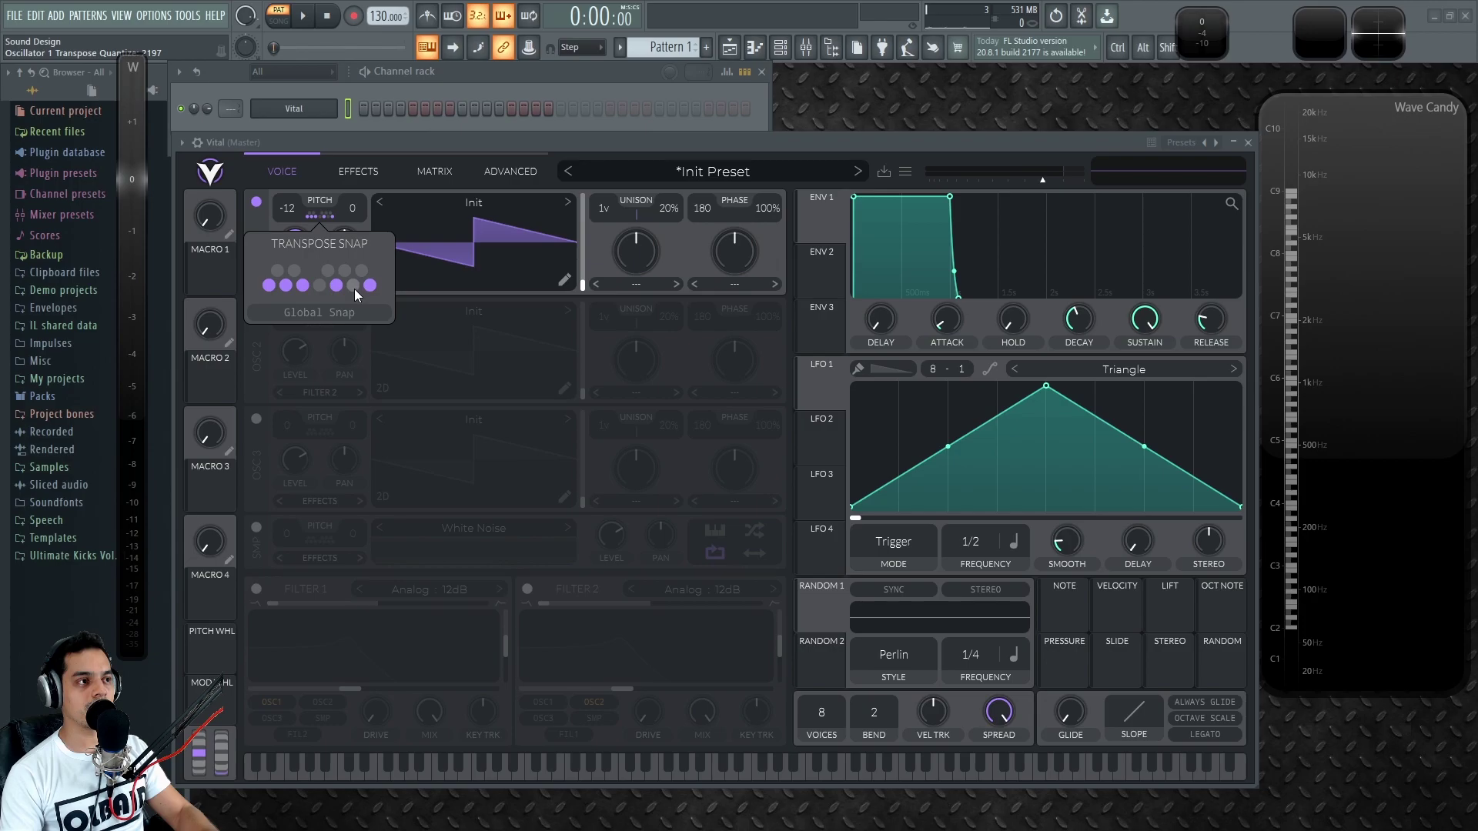
pyautogui.click(318, 286)
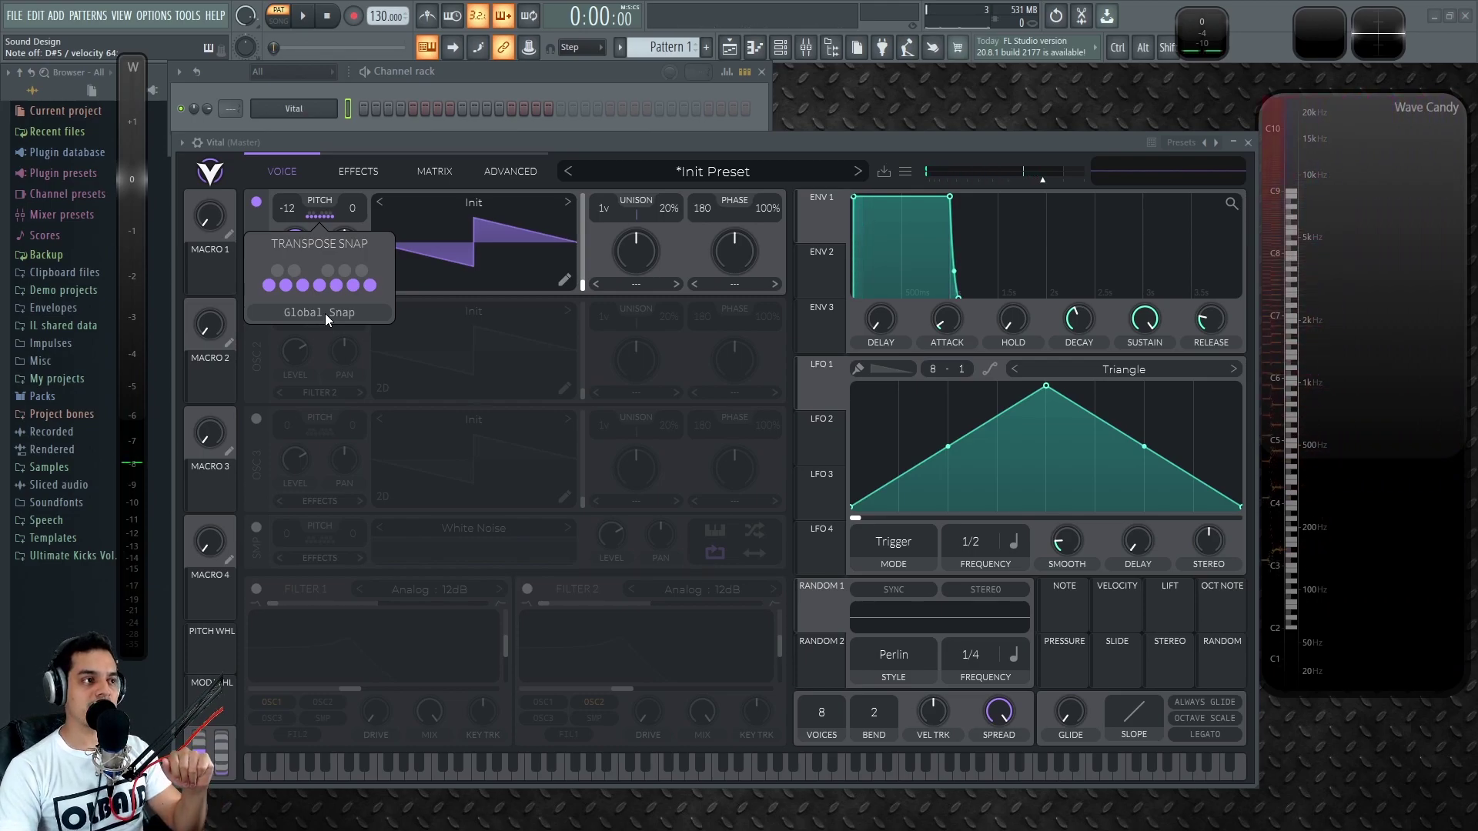
# Turn on Global Snap for oscillator 1 and remove the F and B notes from its transpose snap
pyautogui.click(325, 313)
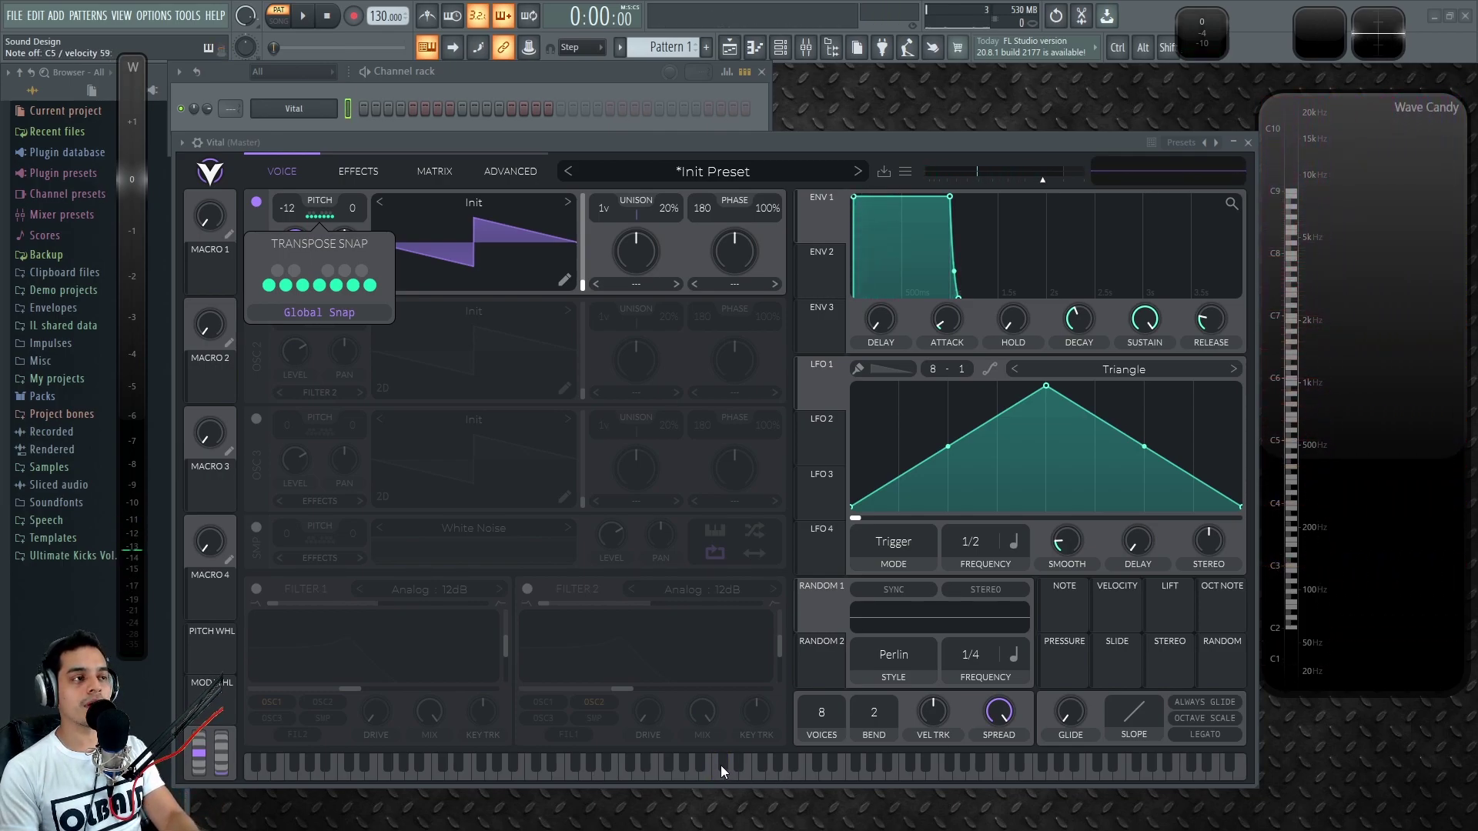
pyautogui.click(285, 286)
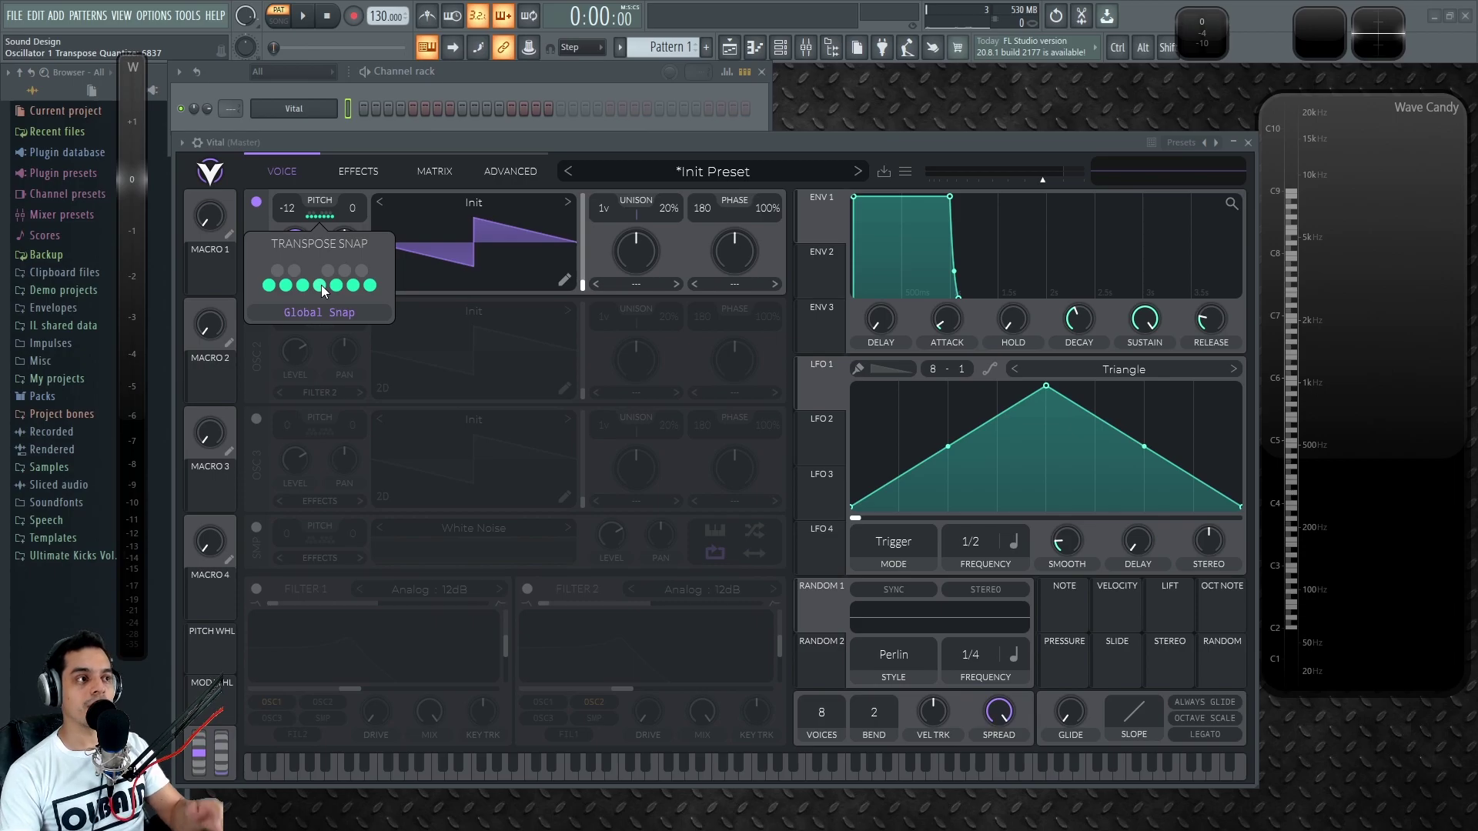
pyautogui.click(371, 285)
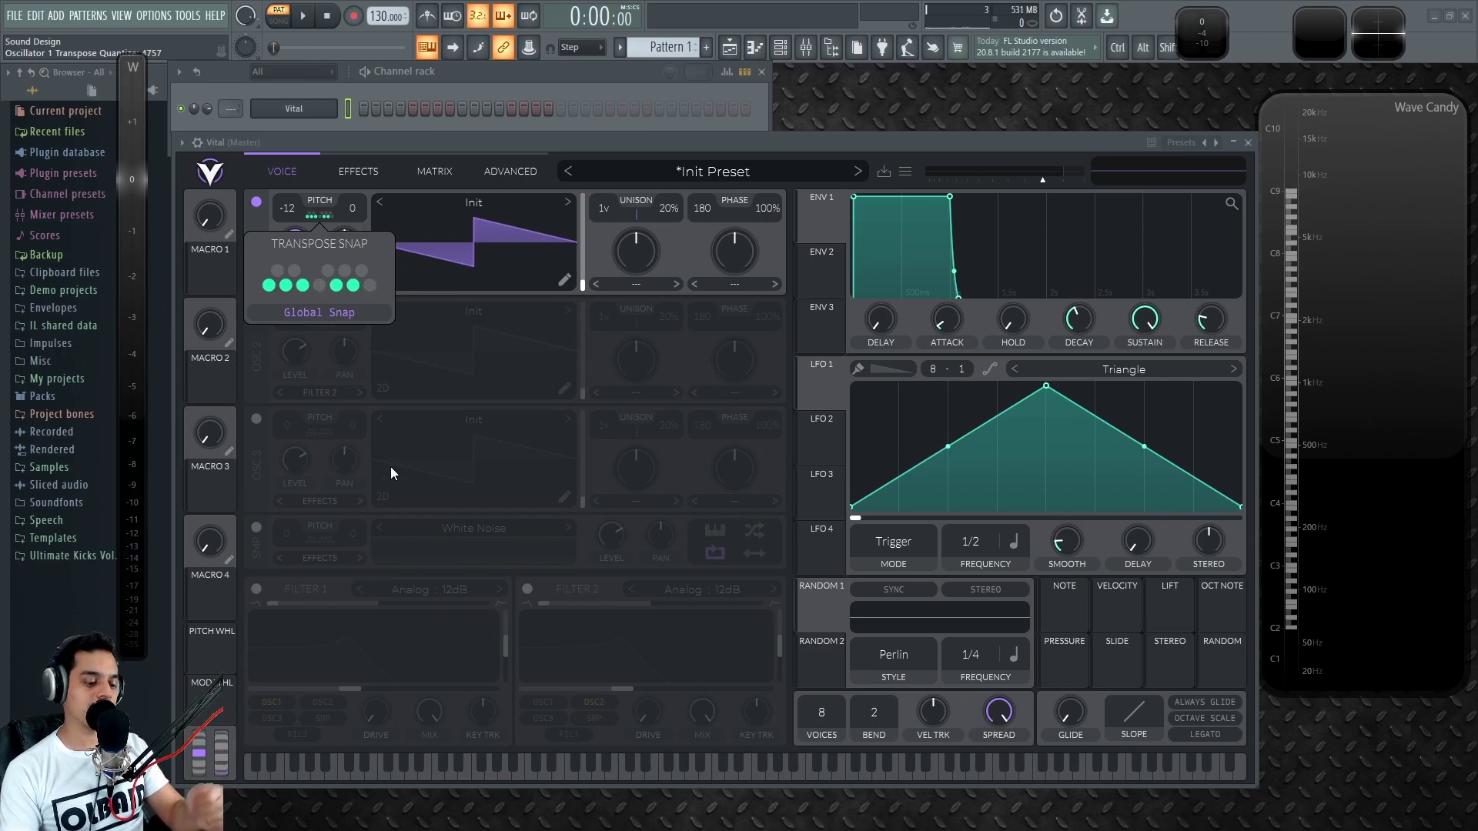
# Play C5, E5, F5 and G5 to hear how the global transpose snap affects the notes
pyautogui.click(633, 773)
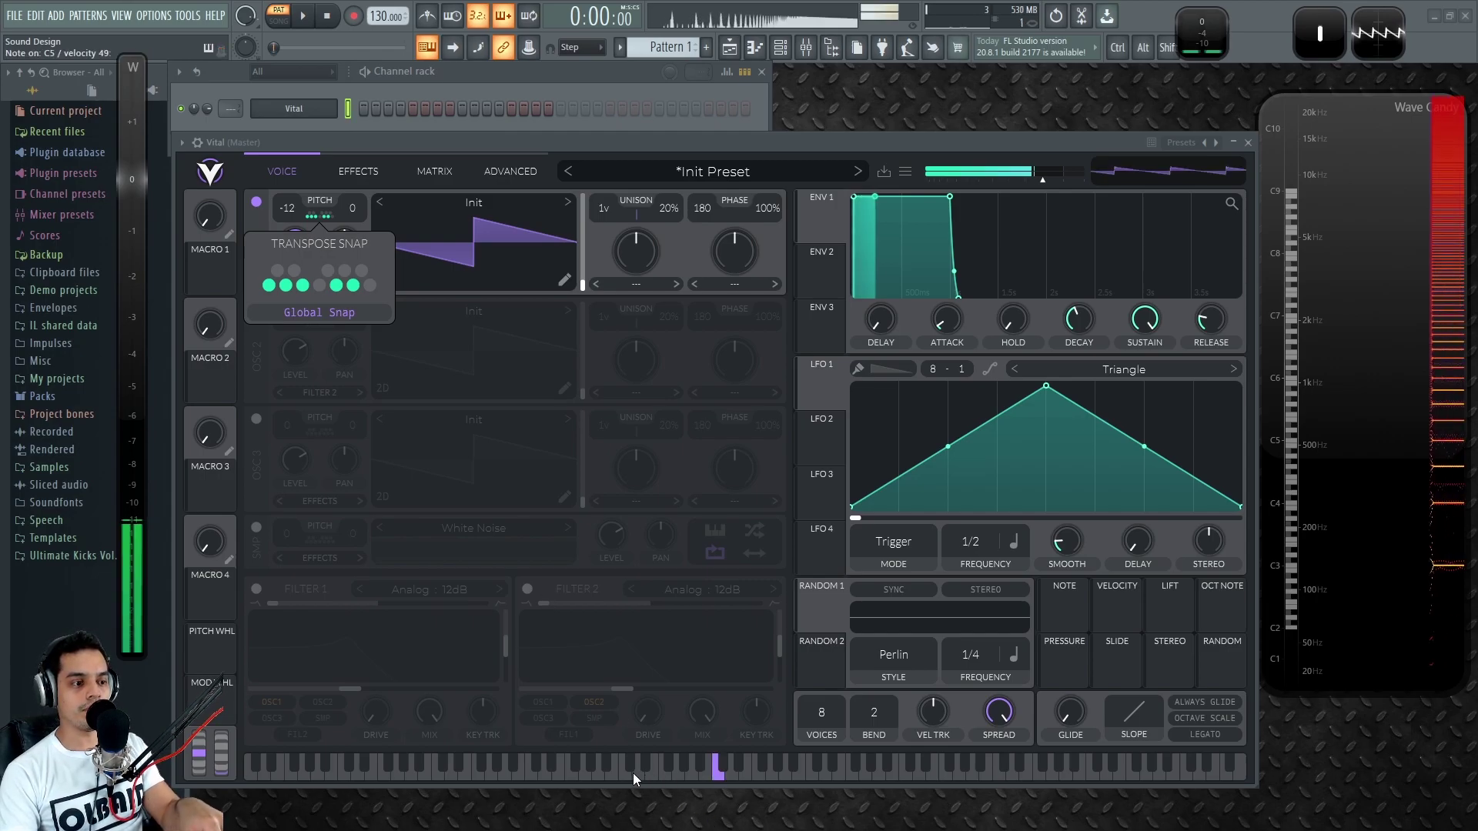
pyautogui.click(721, 779)
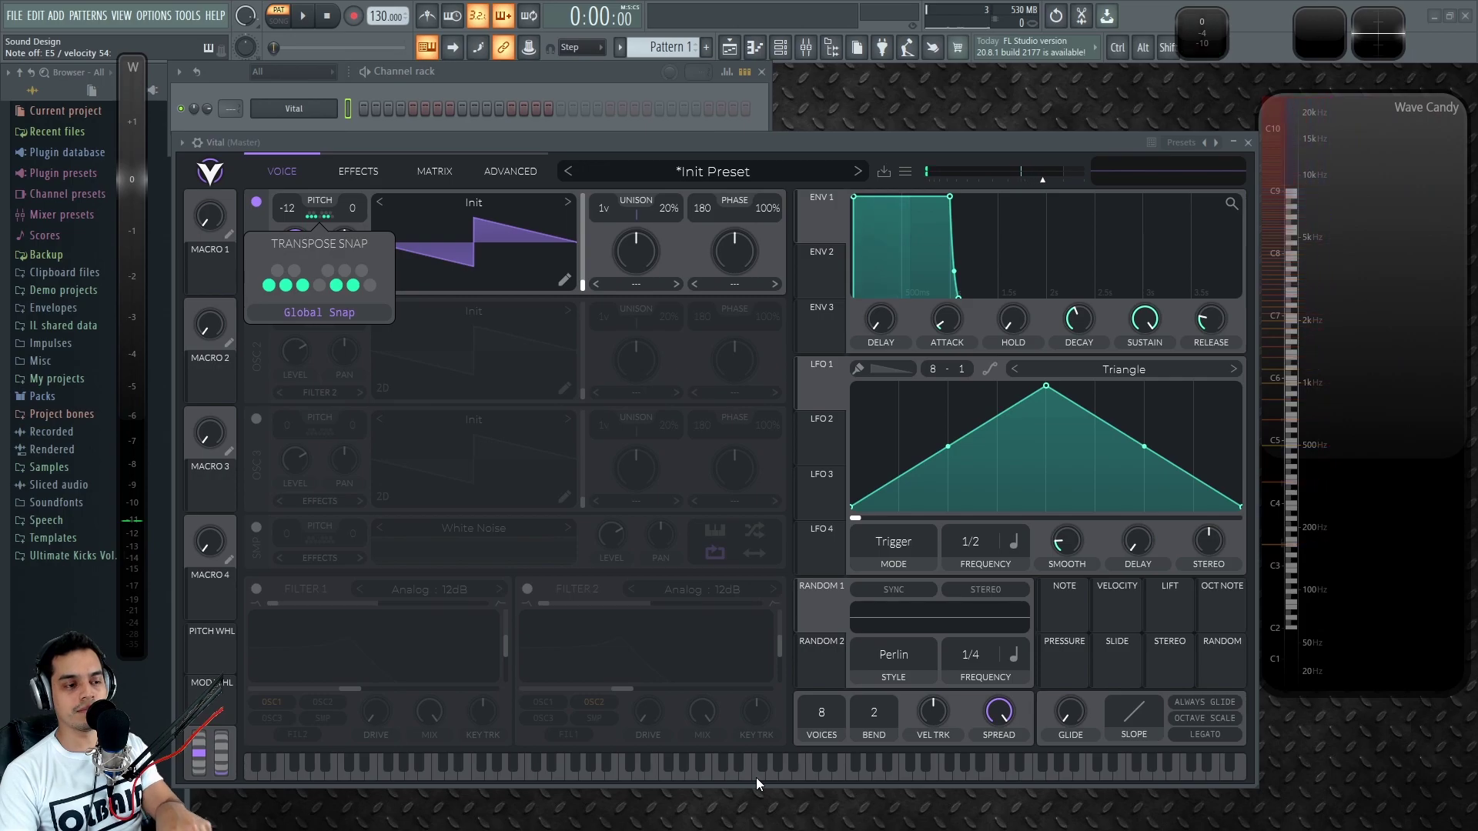
pyautogui.click(756, 773)
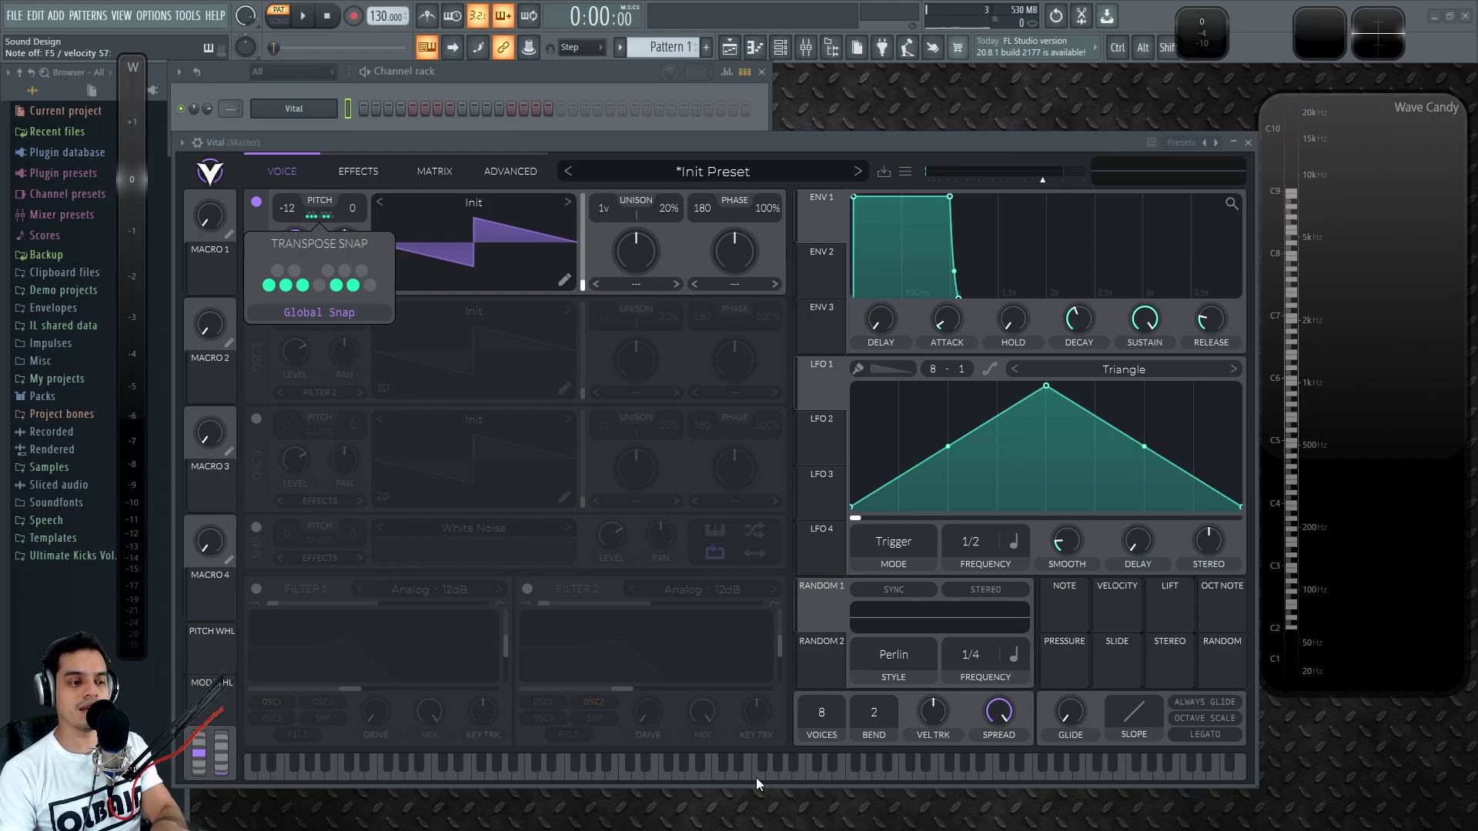
pyautogui.press('n')
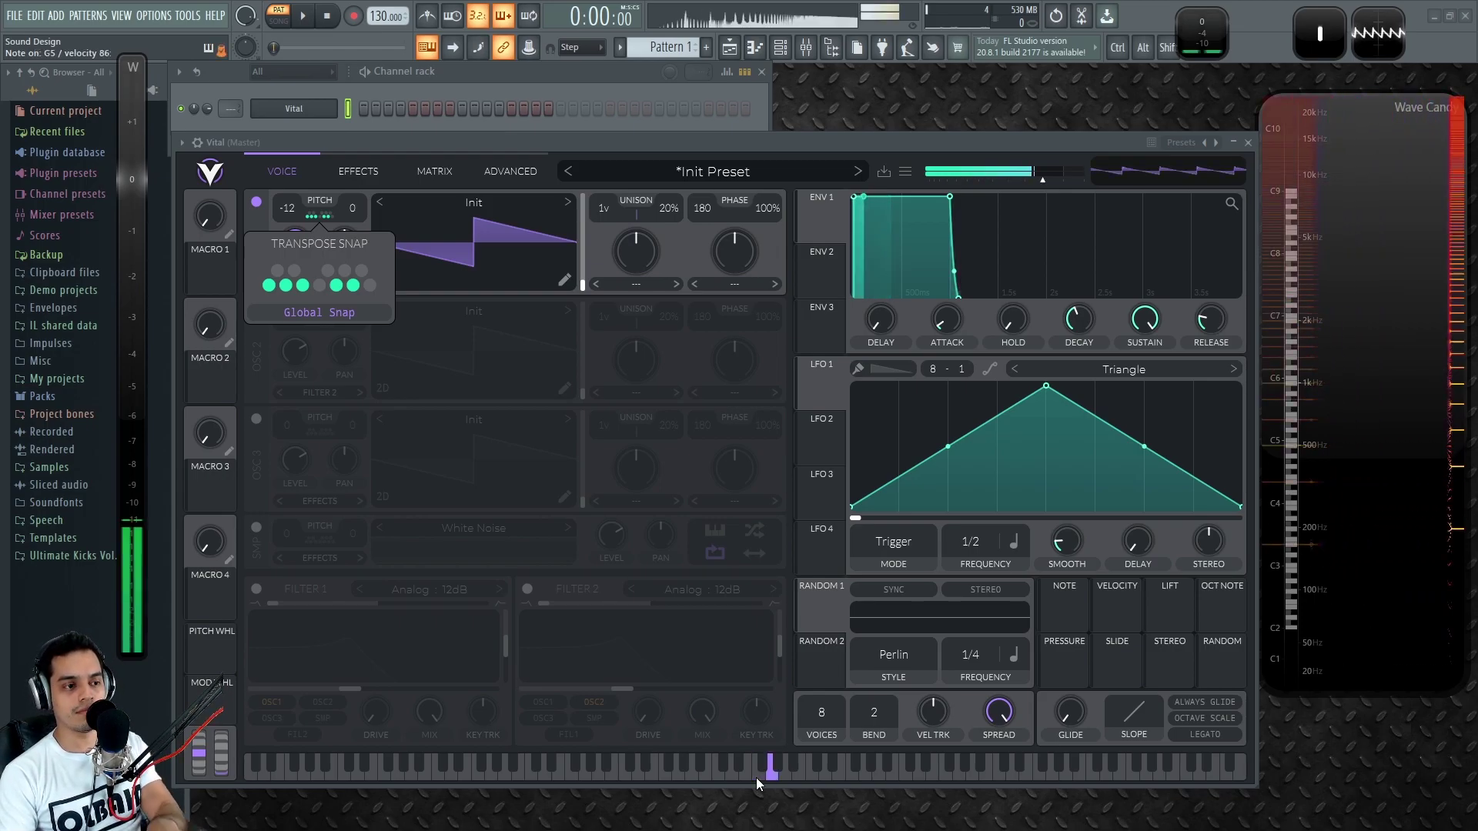
# Play single notes including B5 and D#5, then a chord, to compare how Global Snap alters different keys
pyautogui.press(',')
pyautogui.press('m')
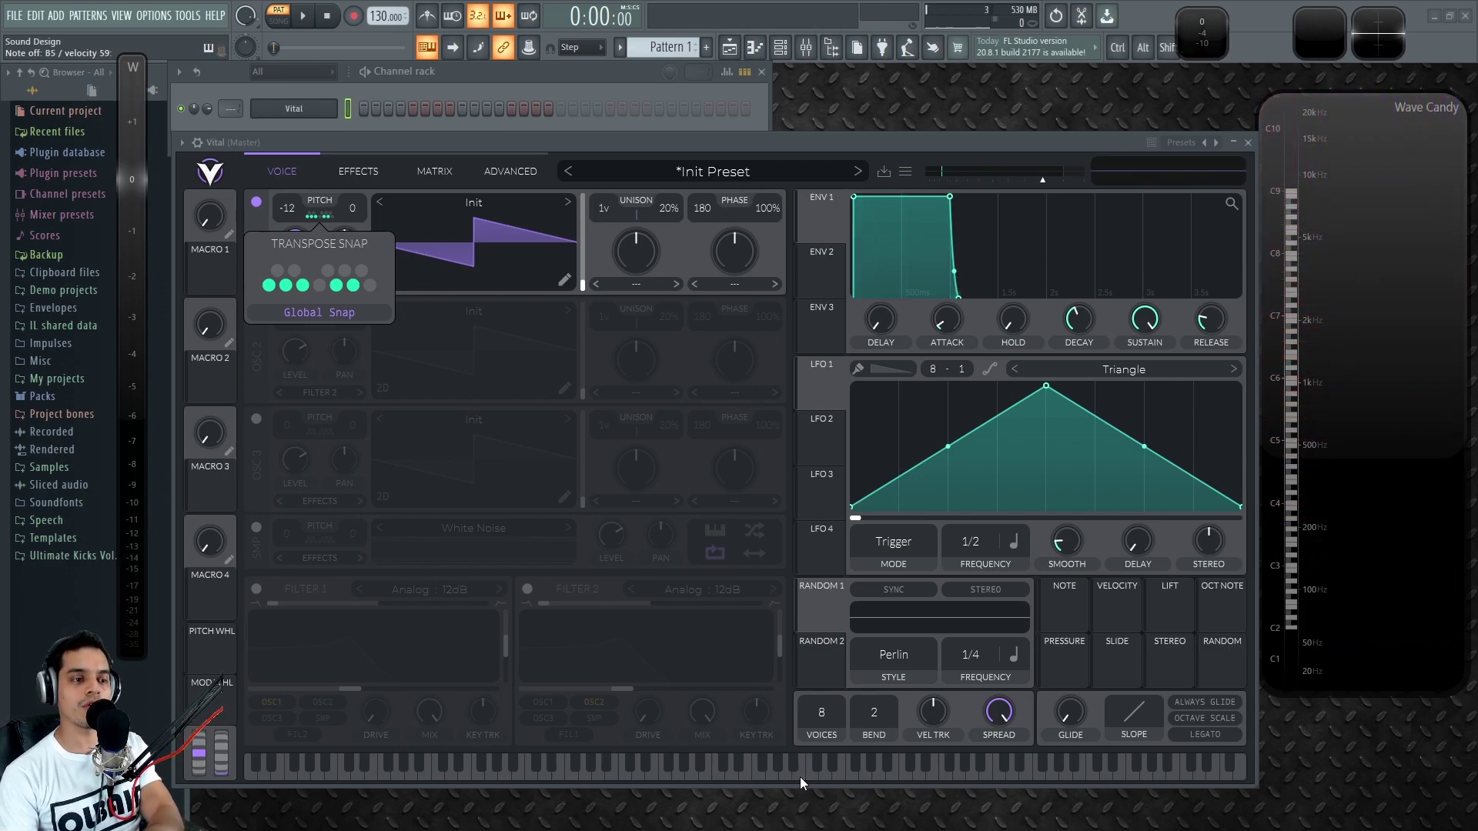
pyautogui.press('m')
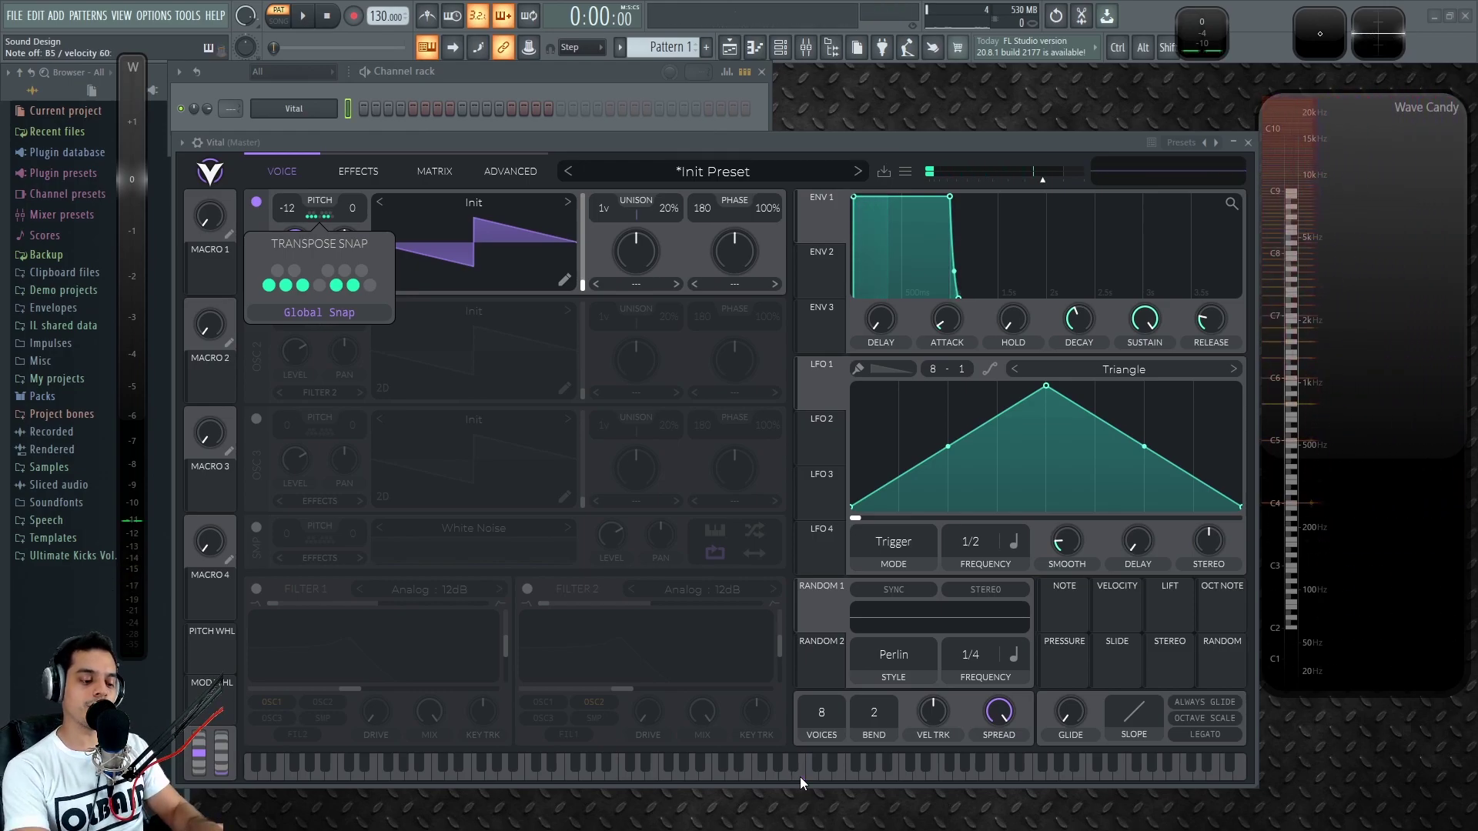
pyautogui.press('h')
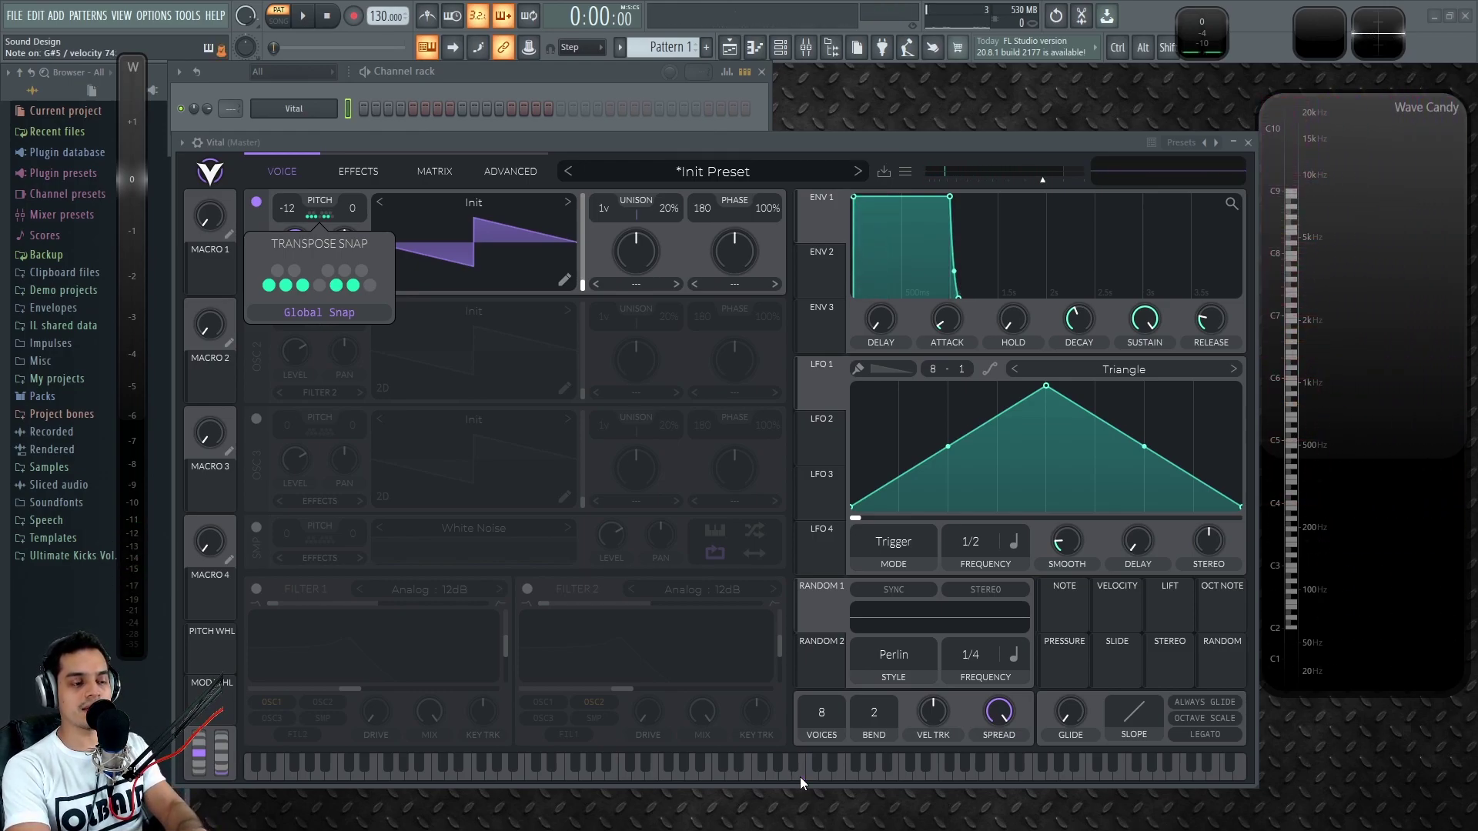
pyautogui.press('d')
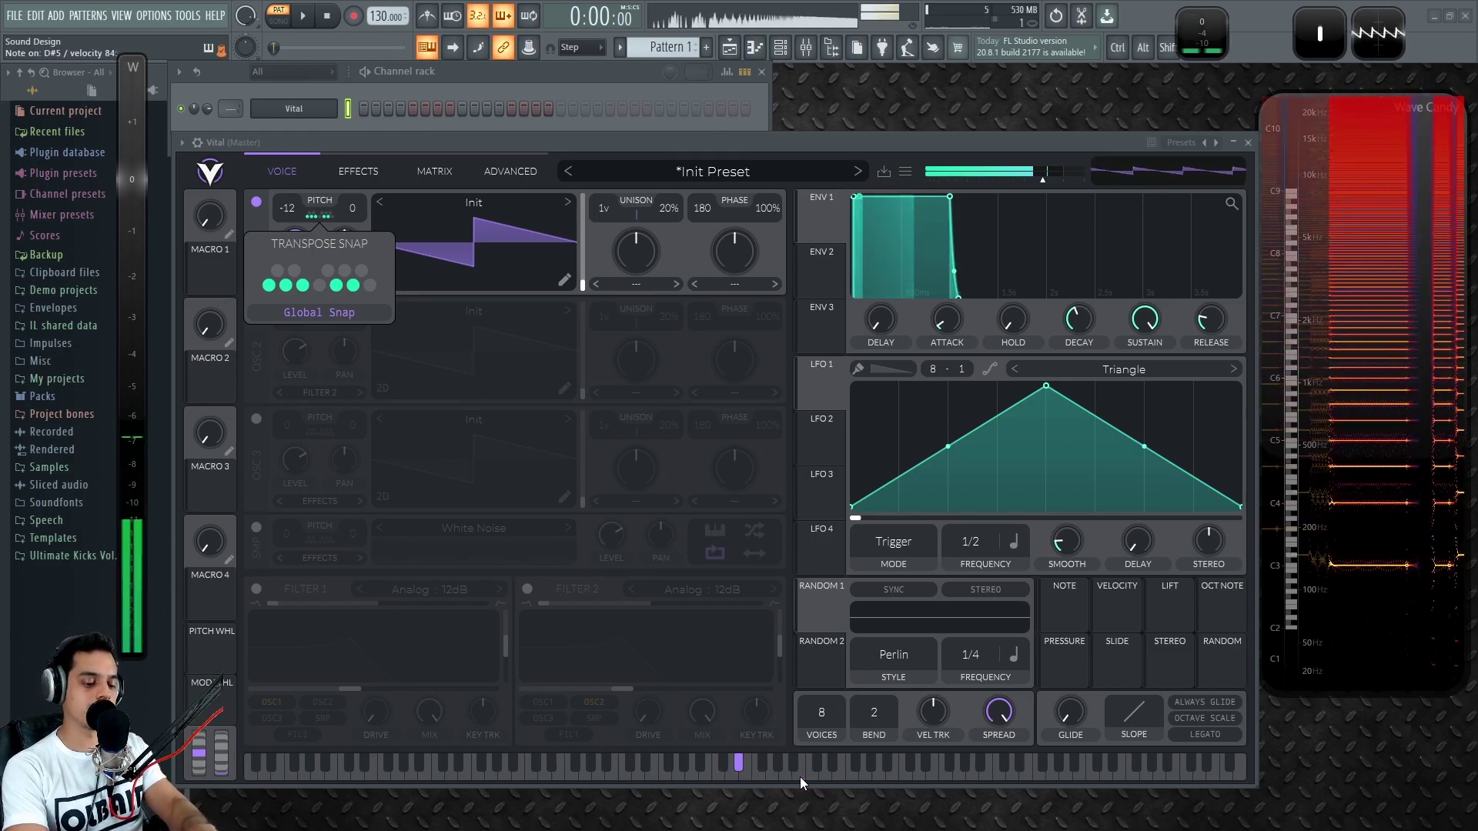
pyautogui.press('m')
pyautogui.press('n')
pyautogui.press('b')
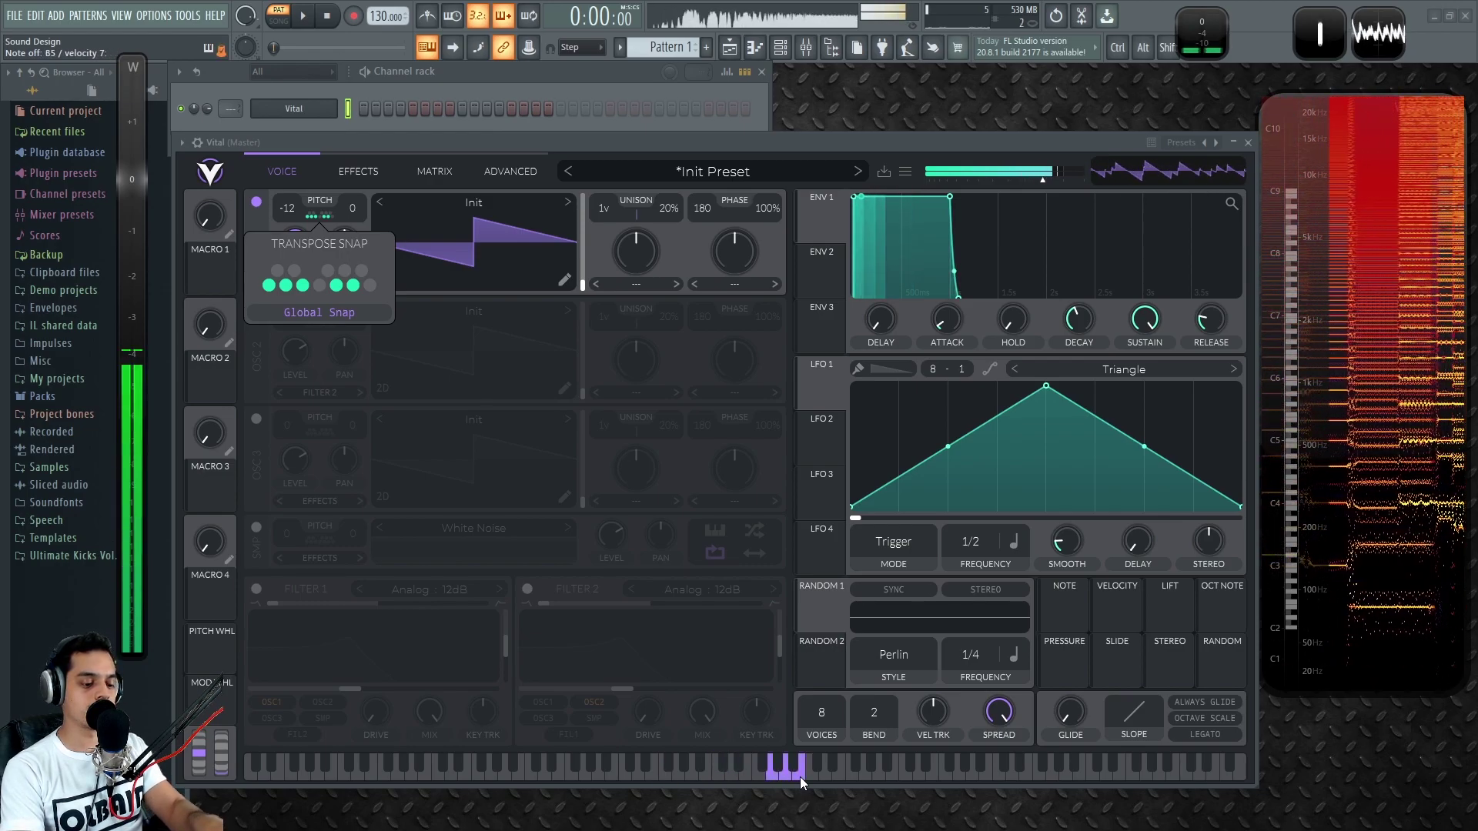
pyautogui.press('q')
pyautogui.press('v')
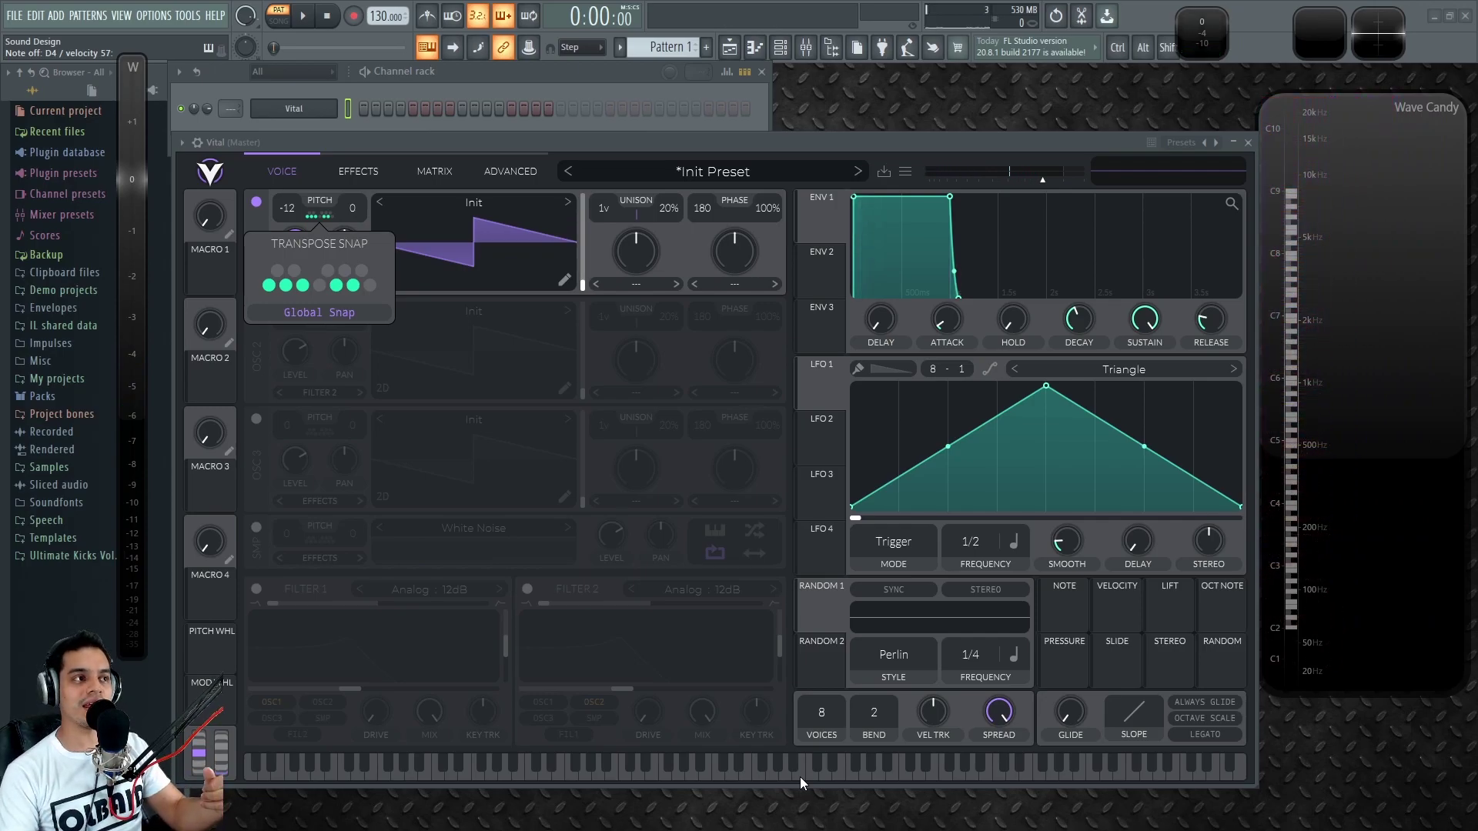
# Clear every note from oscillator 1's transpose snap and turn off Global Snap
pyautogui.click(353, 286)
pyautogui.click(336, 286)
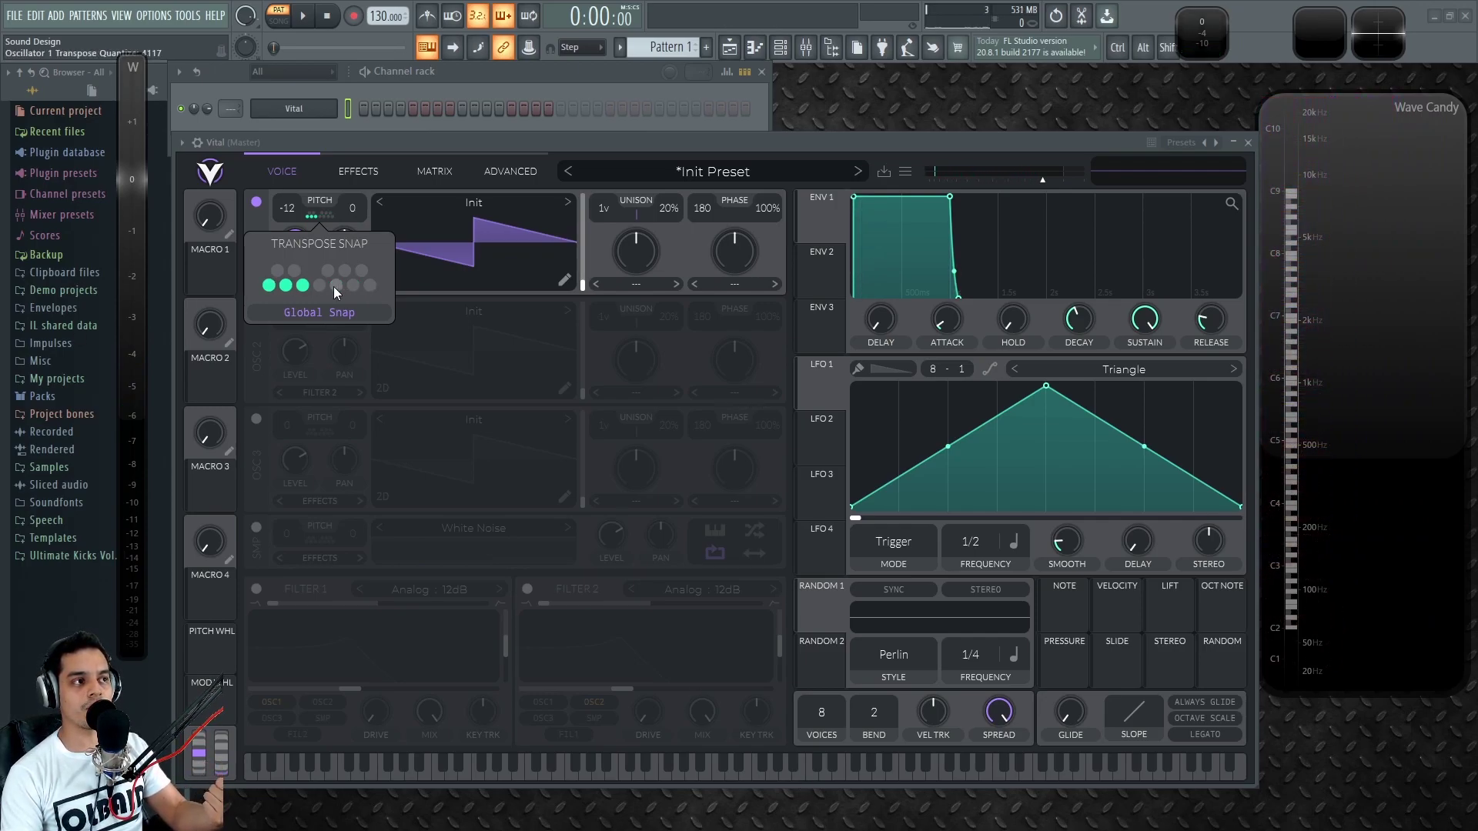
pyautogui.click(300, 286)
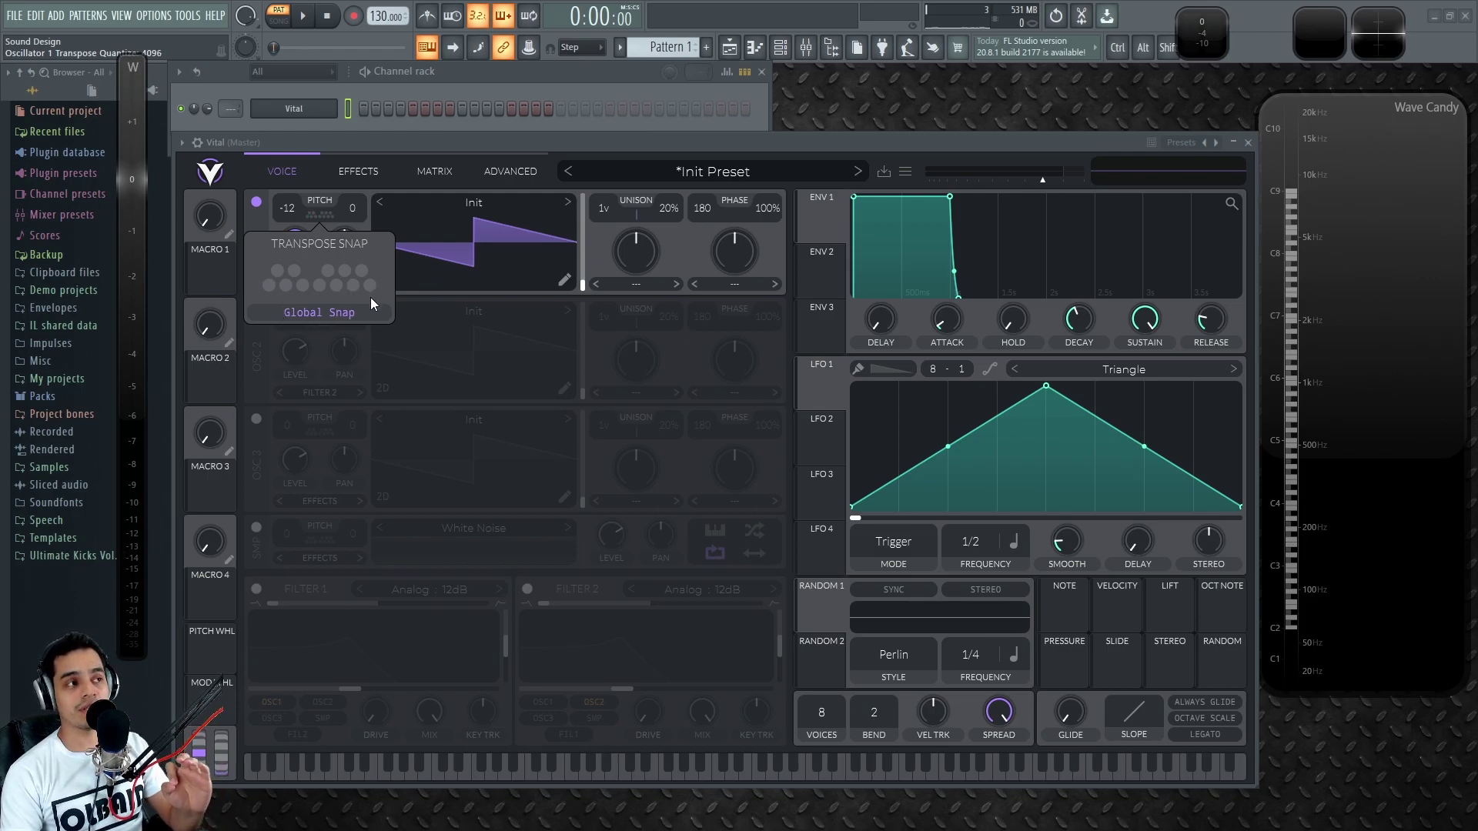
pyautogui.click(344, 311)
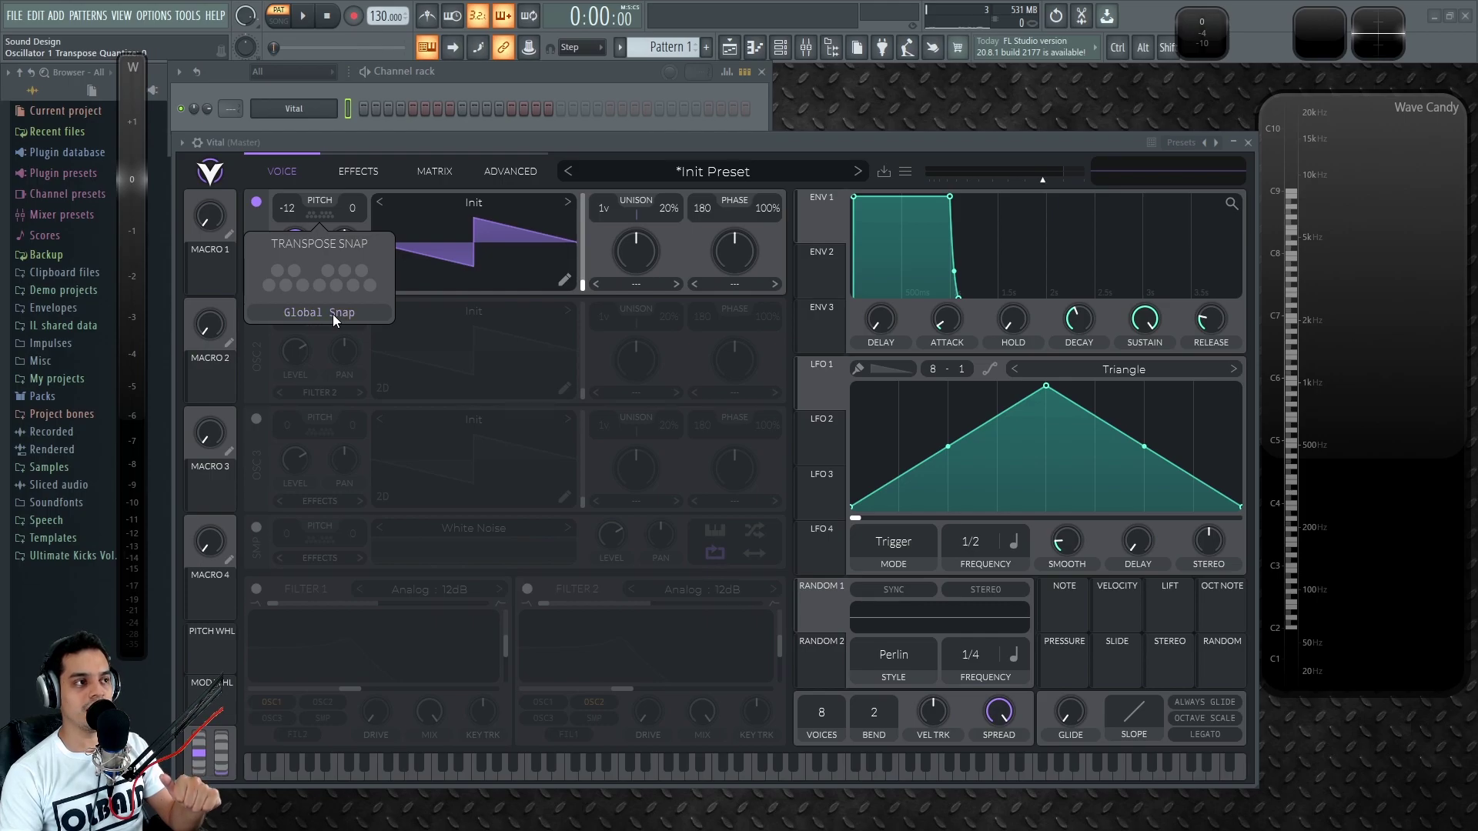
# Try only the C note in oscillator 1's transpose snap, with and without Global Snap, then clear it
pyautogui.click(285, 270)
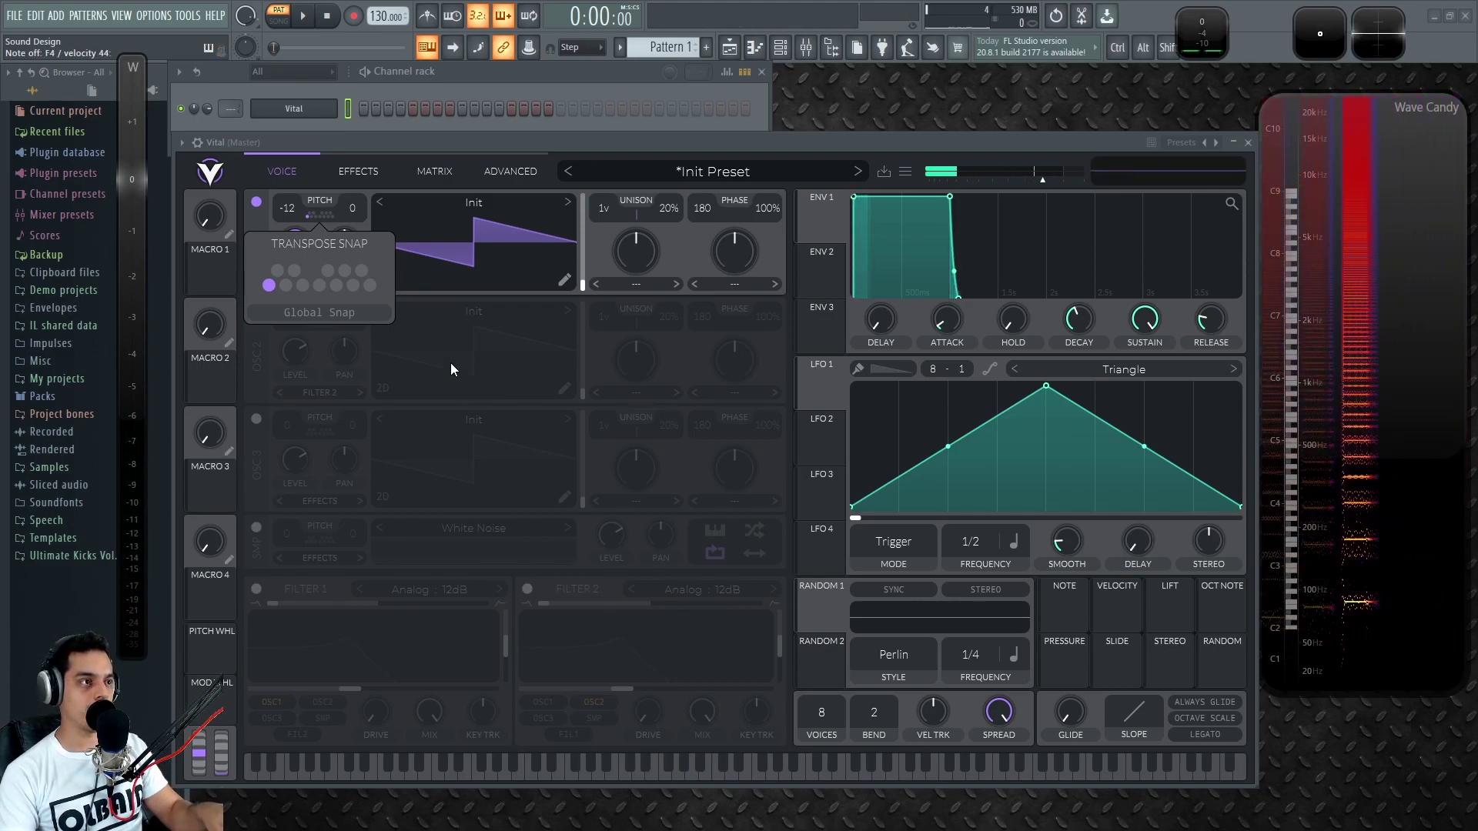
pyautogui.click(340, 311)
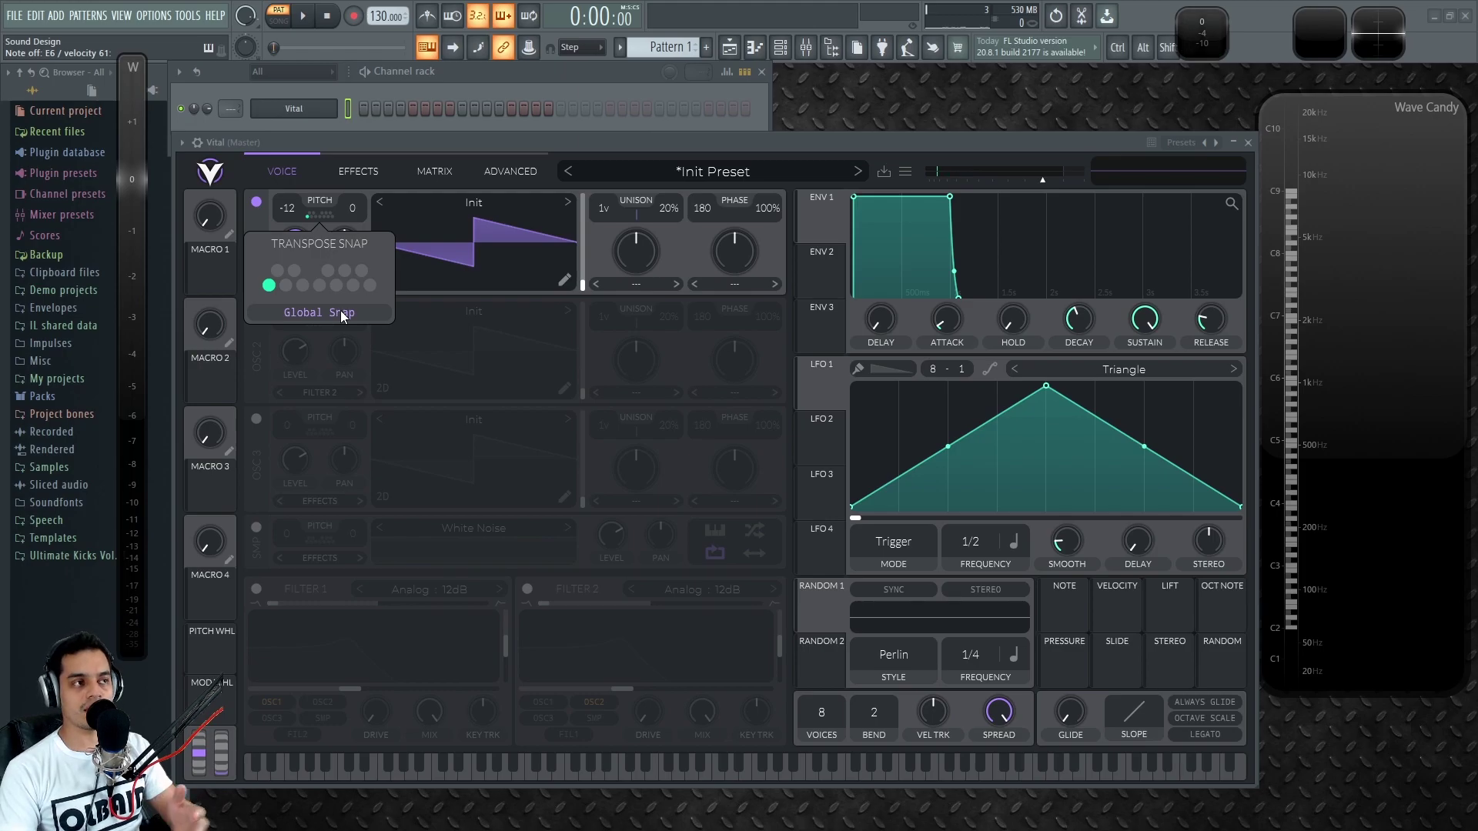
pyautogui.click(271, 286)
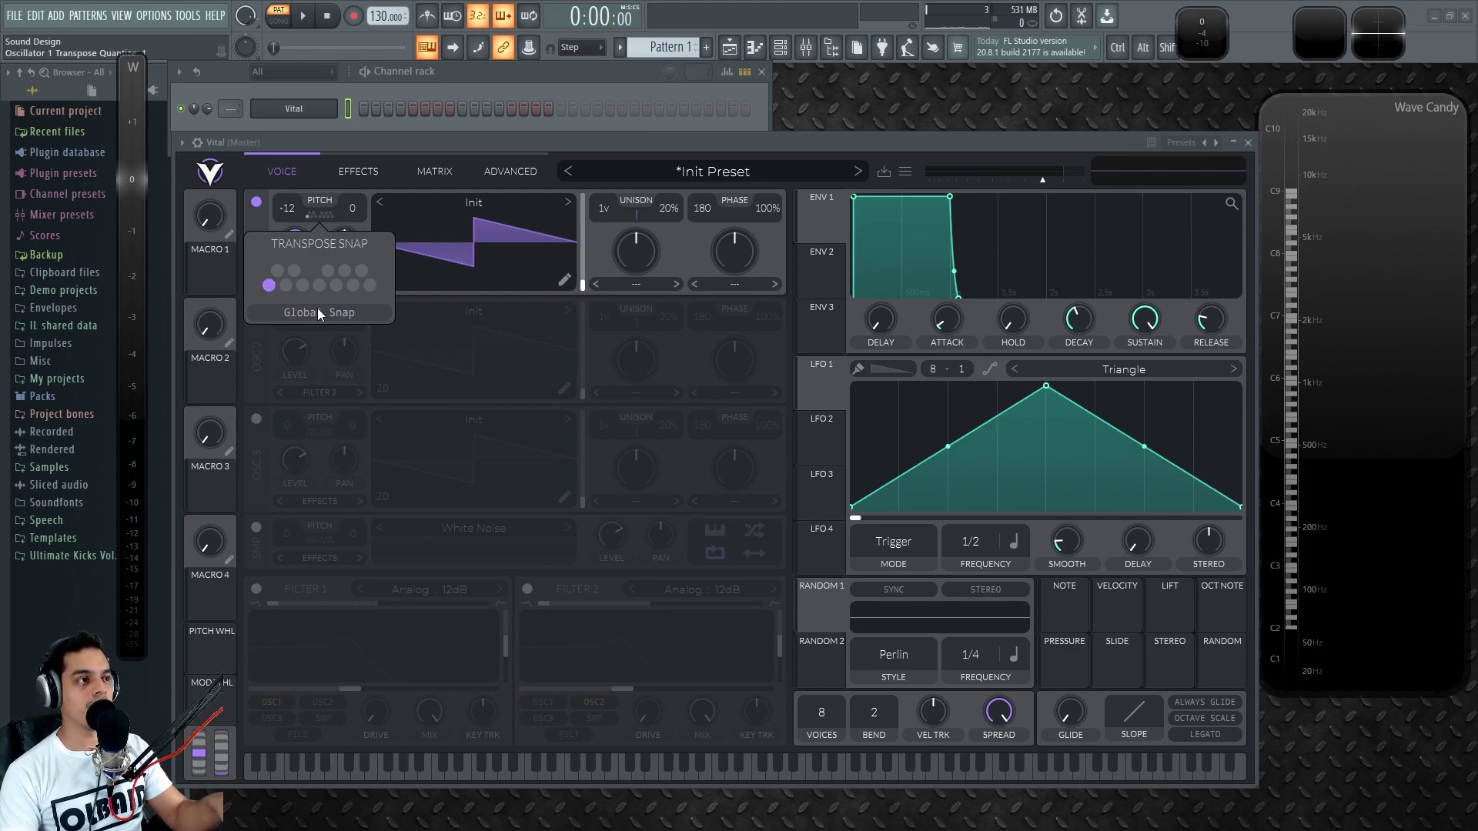
pyautogui.click(456, 141)
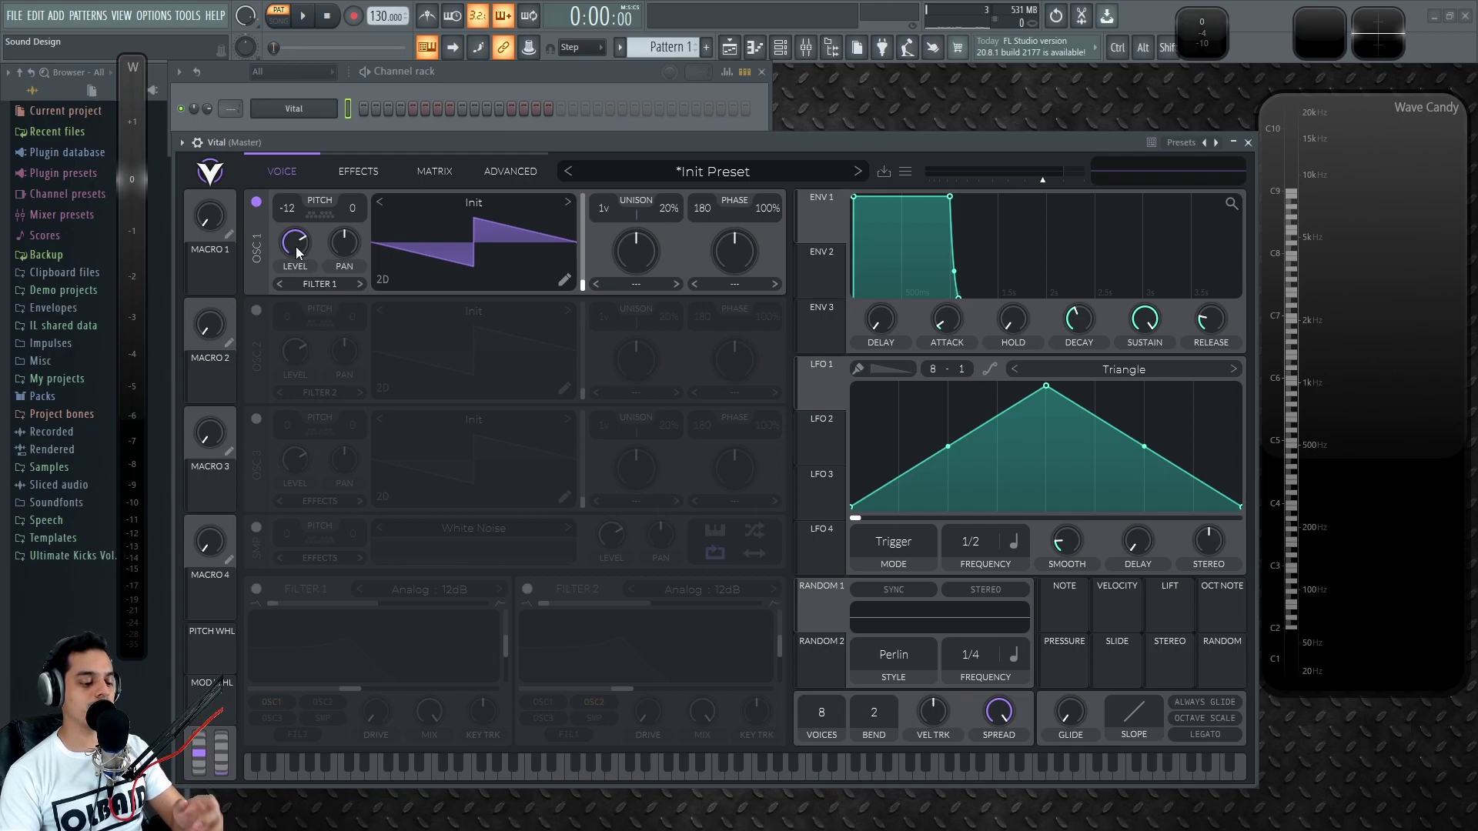
# Adjust oscillator 1's level, then shift its pan and reset it to 0%
pyautogui.moveTo(296, 250); pyautogui.dragTo(295, 257)
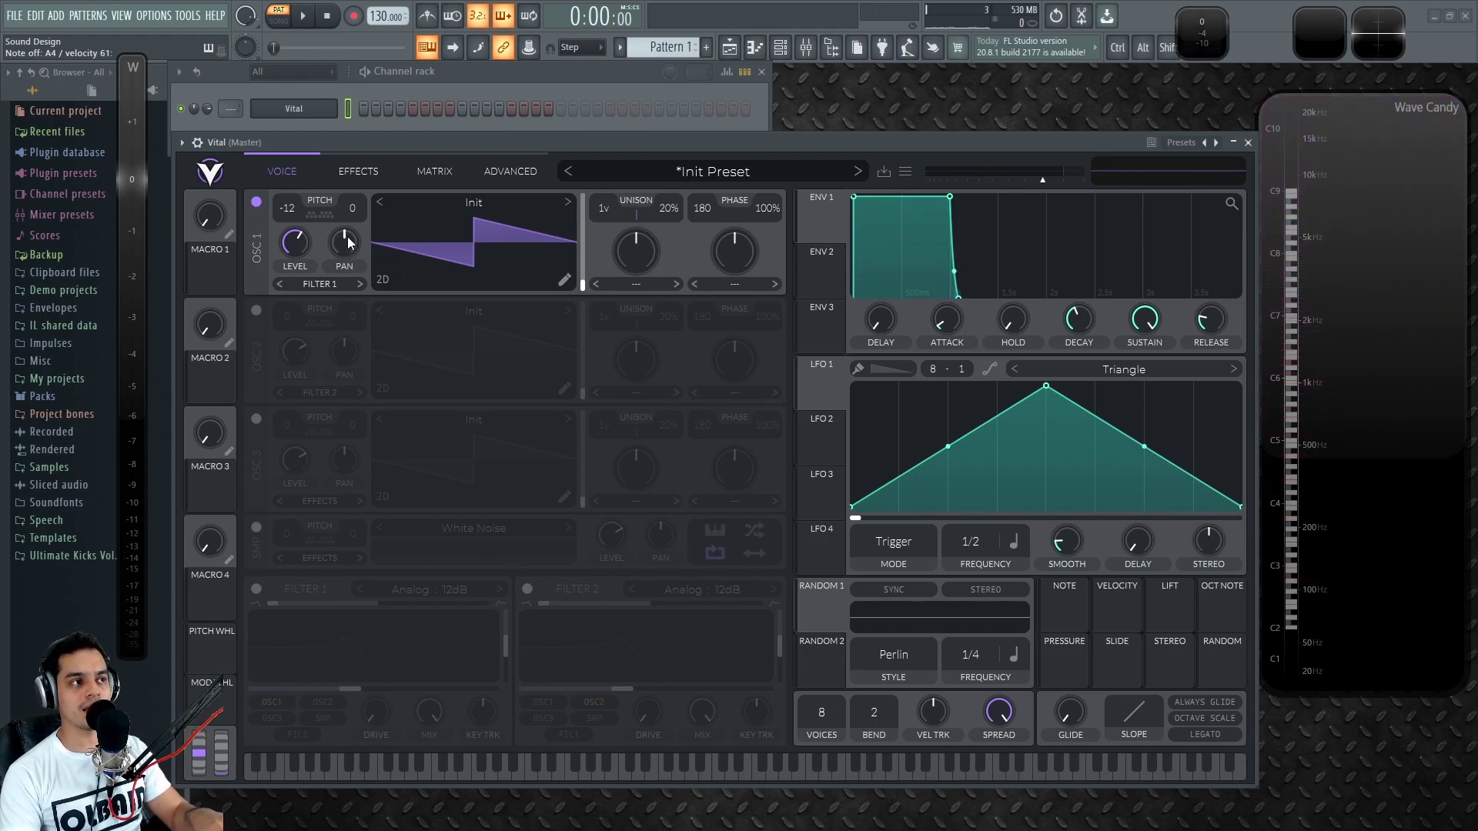
pyautogui.moveTo(348, 238)
pyautogui.mouseDown()
pyautogui.moveTo(350, 346)
pyautogui.moveTo(370, 119)
pyautogui.moveTo(347, 247)
pyautogui.mouseUp()
pyautogui.doubleClick(346, 247)
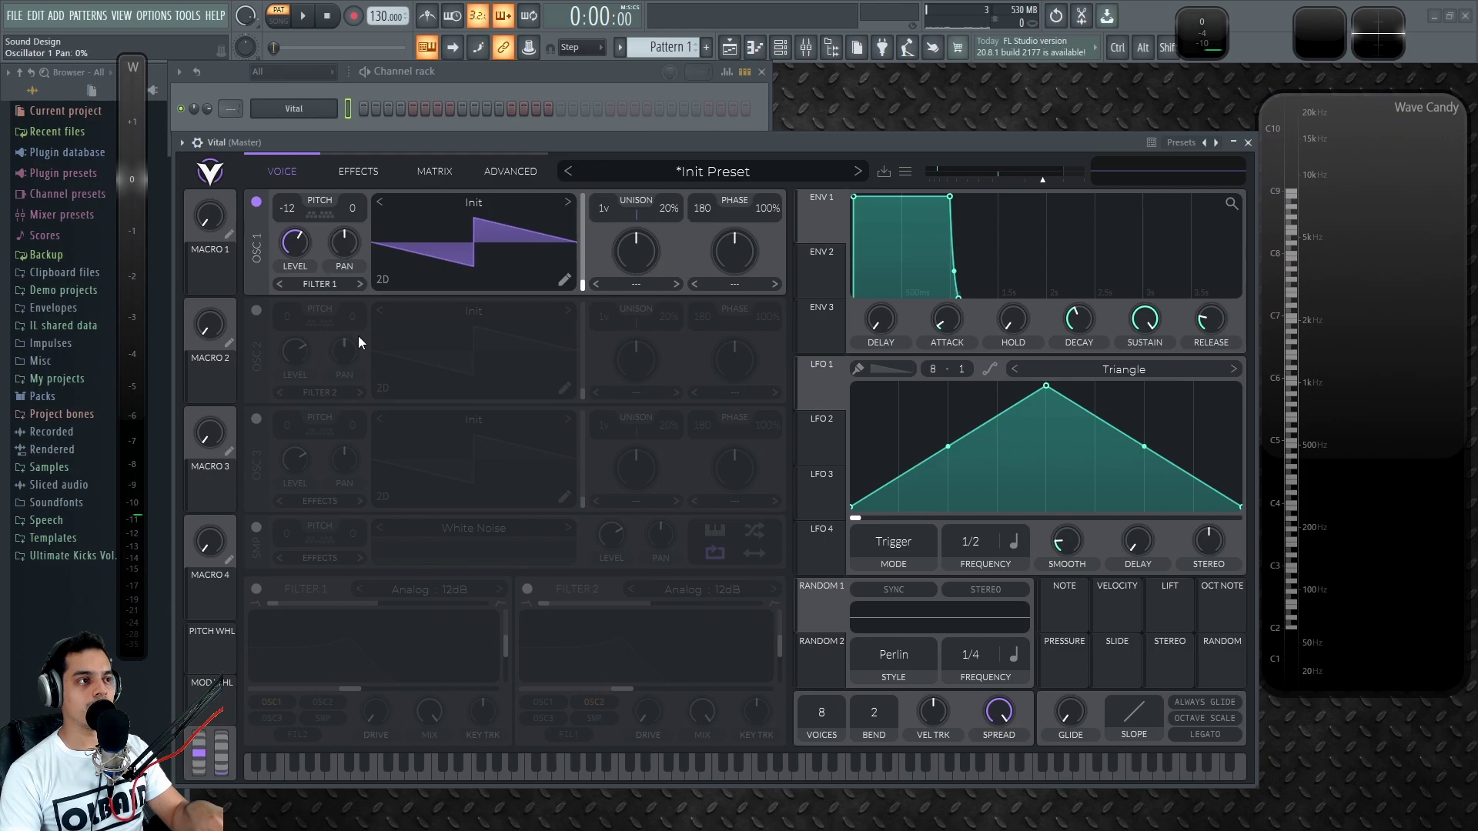
# Look over oscillator 1's output routing options without changing the Filter 1 destination
pyautogui.click(319, 284)
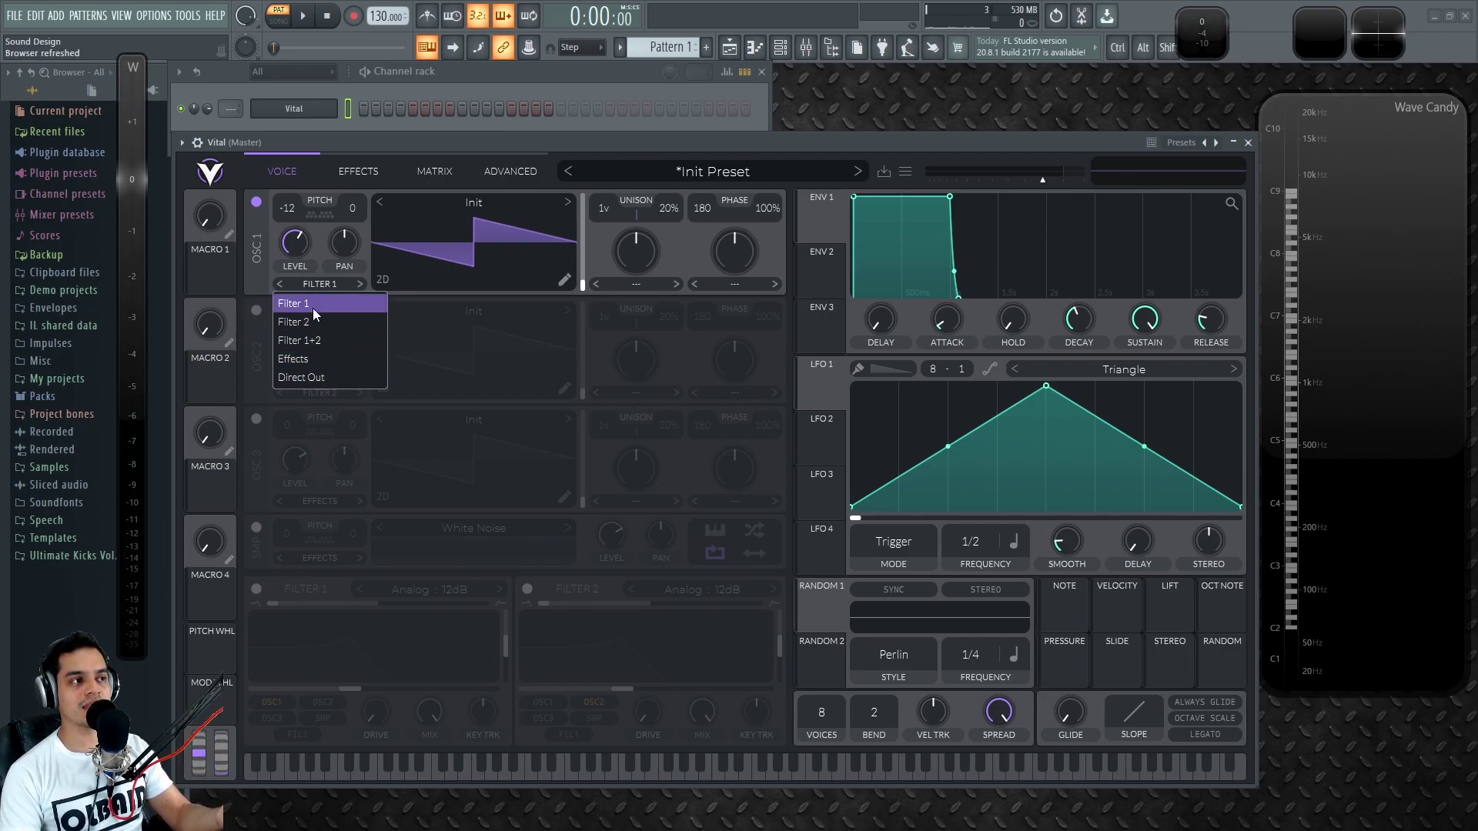
pyautogui.click(432, 139)
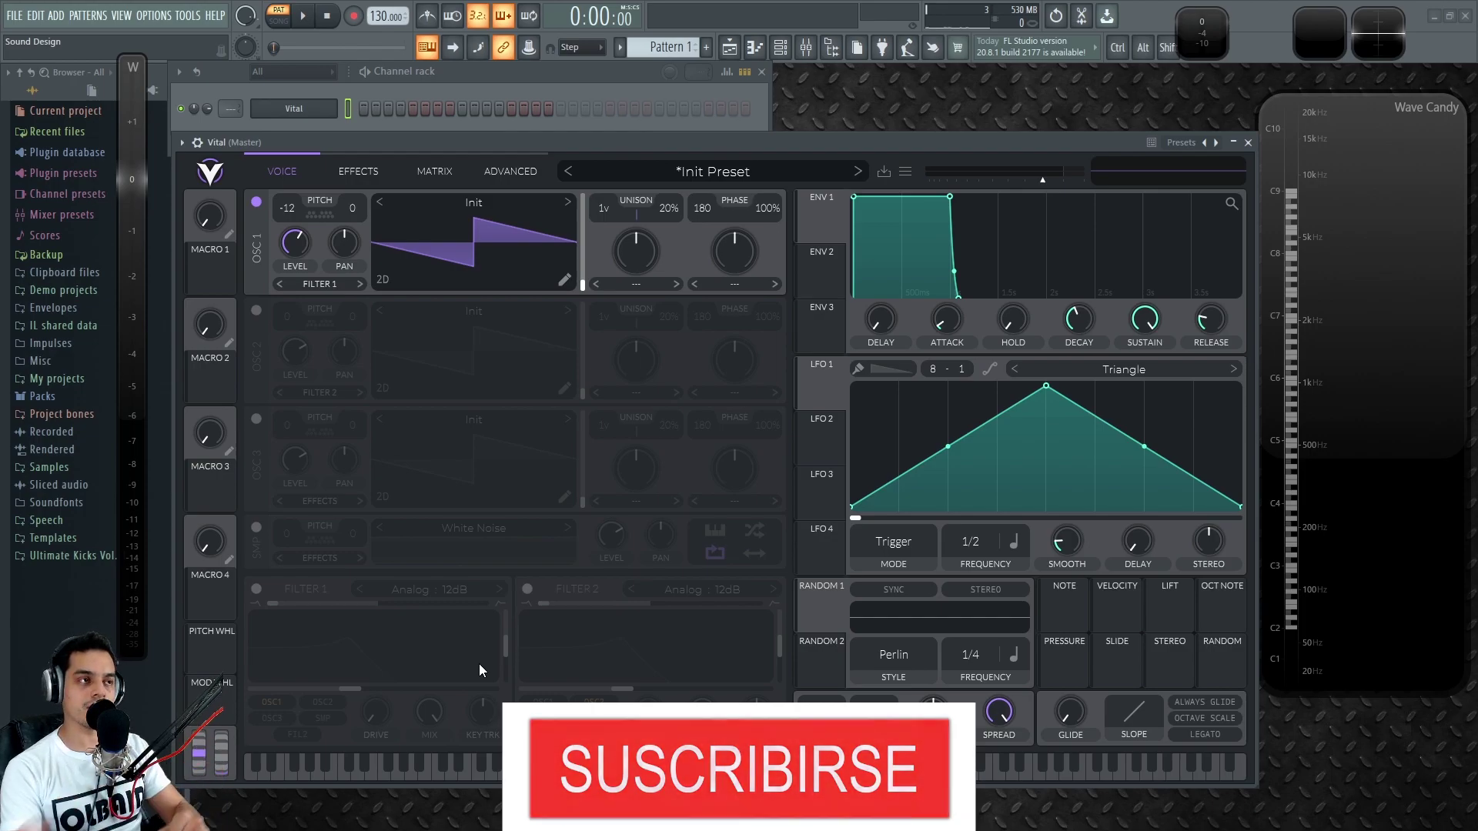
# Try the wave frame control on oscillator 1's Init waveform and cycle its display through the 3D, spectral and 2D views
pyautogui.click(471, 248)
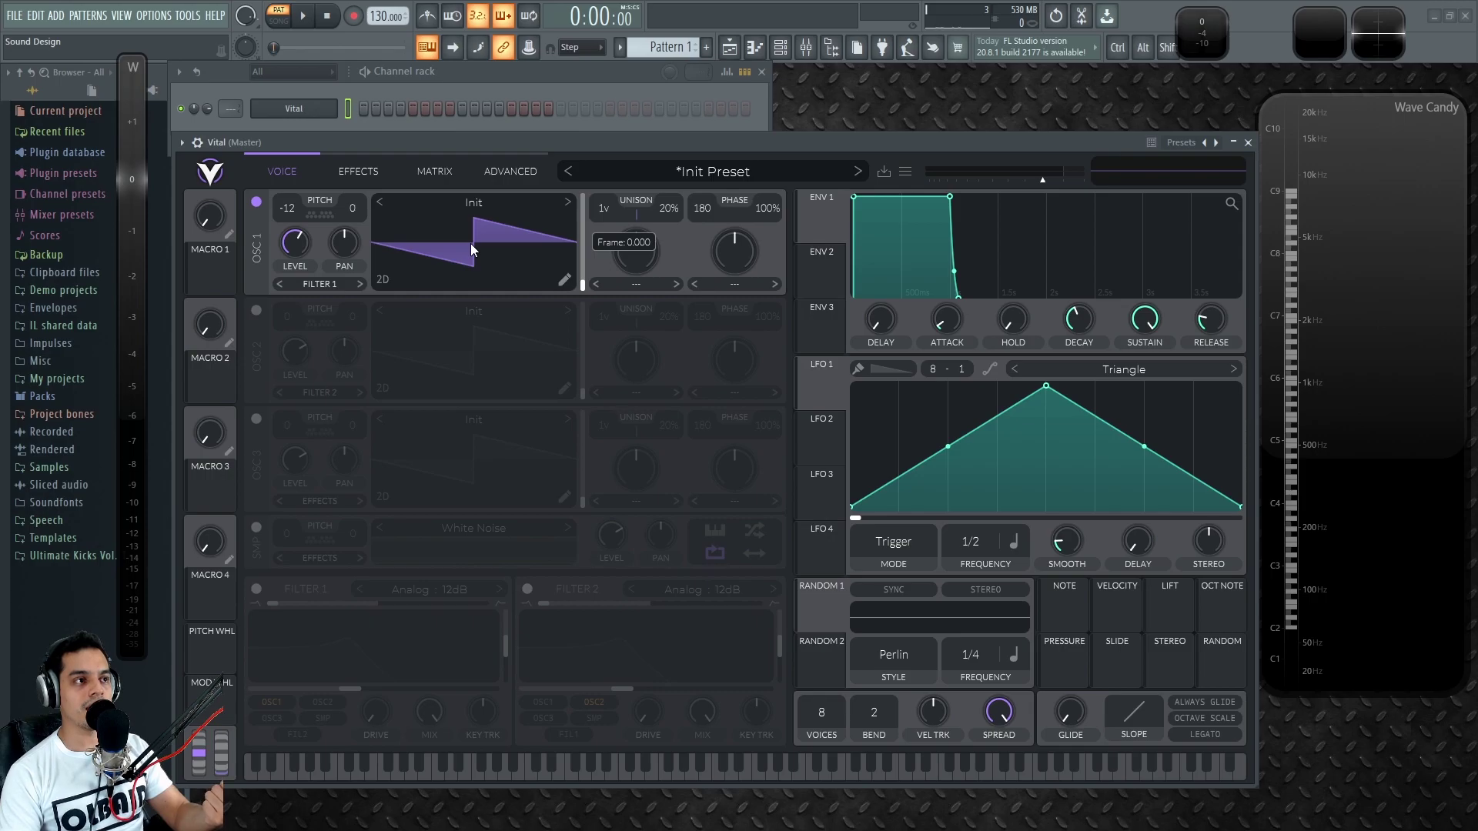
pyautogui.moveTo(469, 244); pyautogui.dragTo(485, 306)
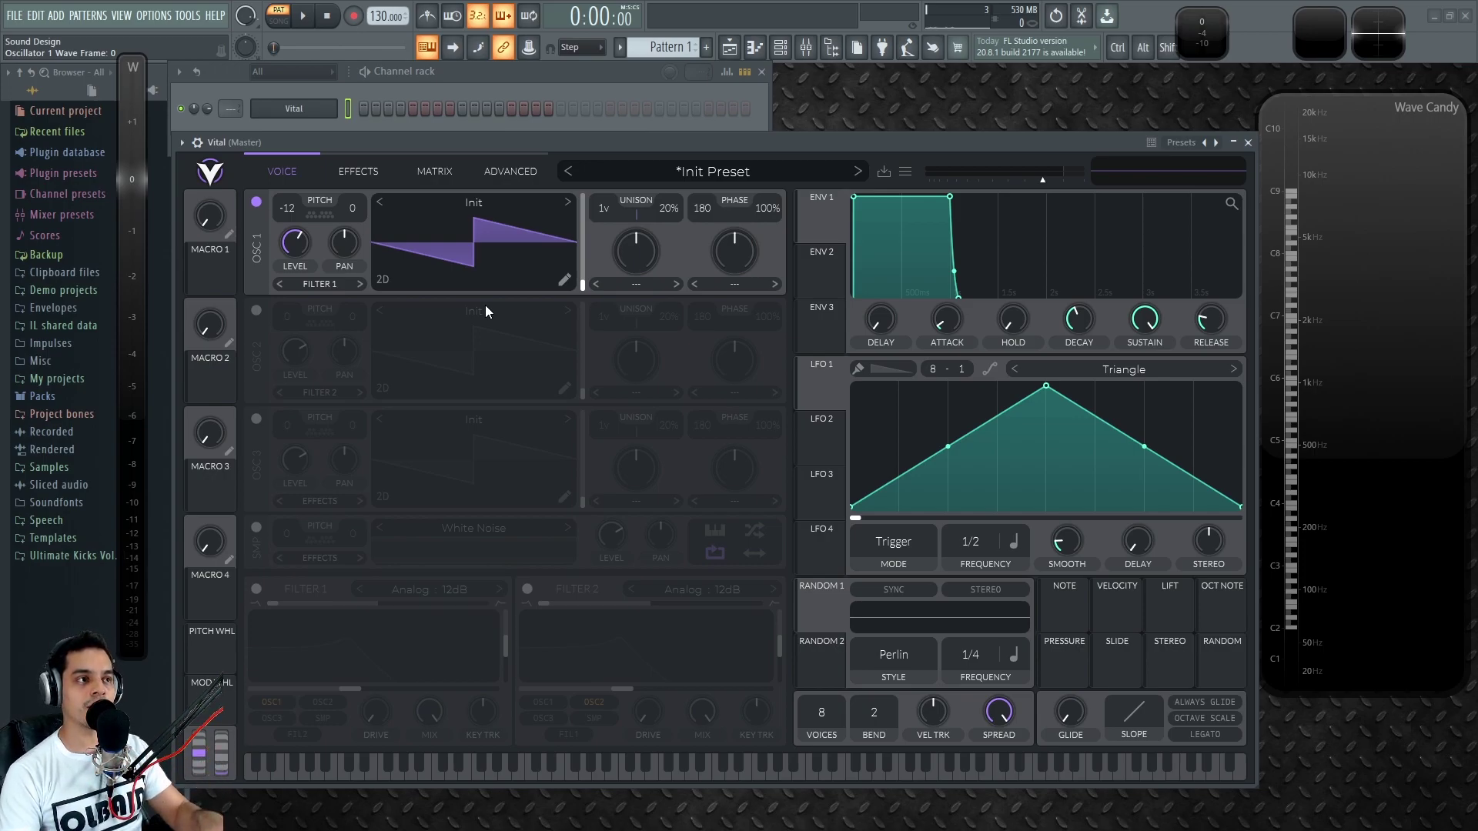
pyautogui.click(380, 279)
pyautogui.click(380, 279)
pyautogui.click(380, 280)
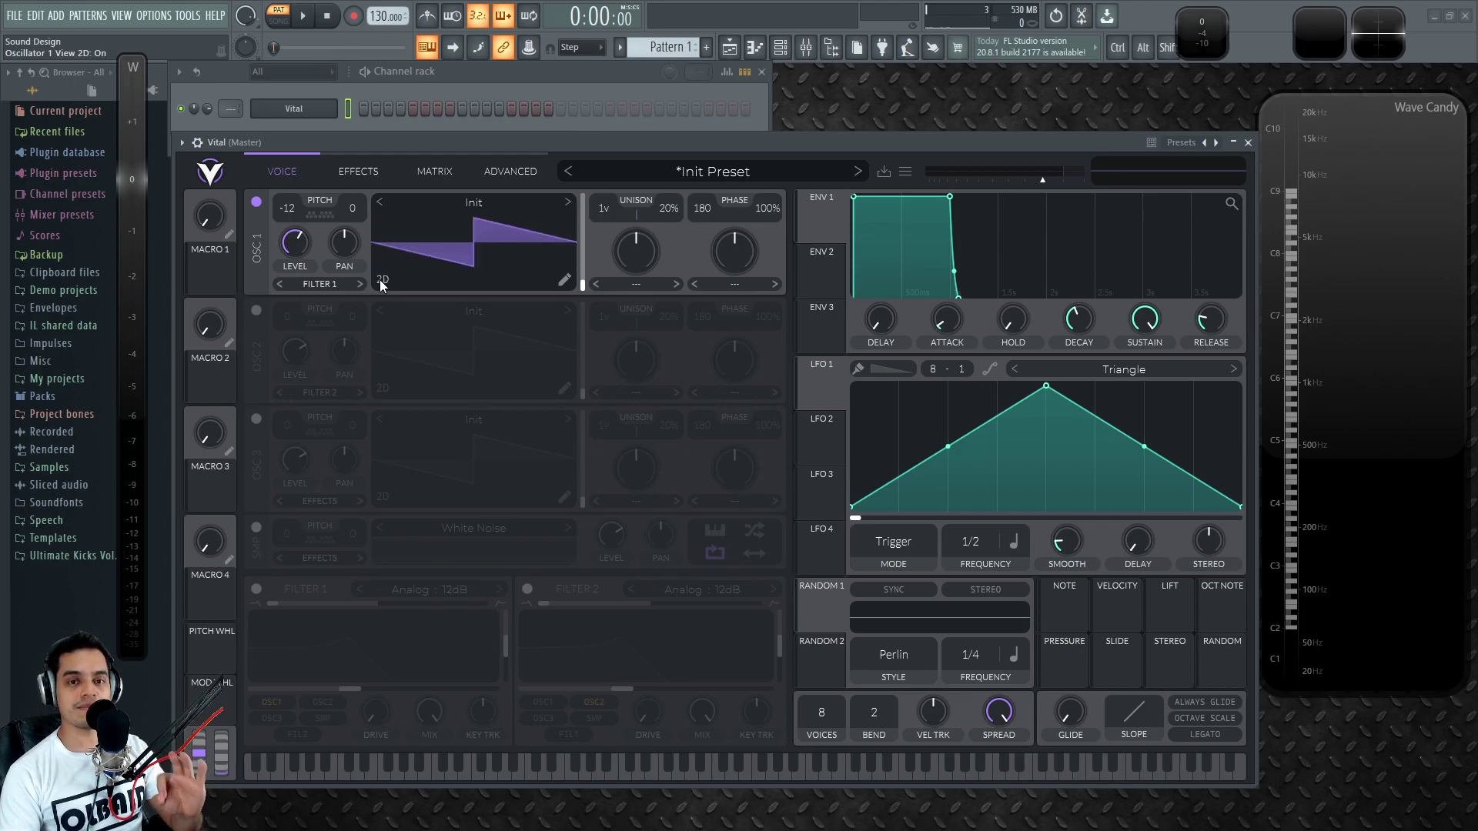
pyautogui.click(381, 279)
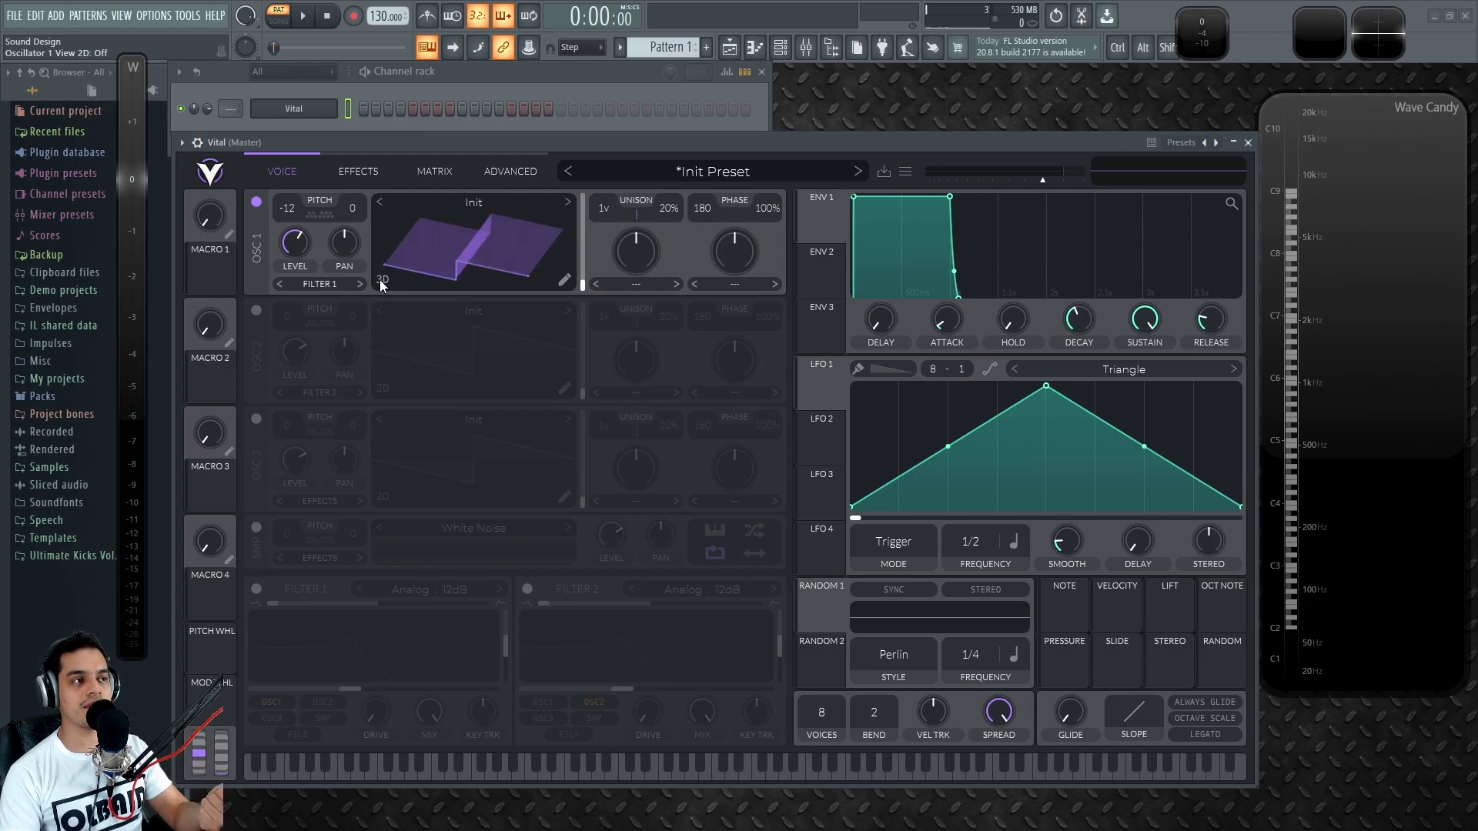
pyautogui.click(380, 279)
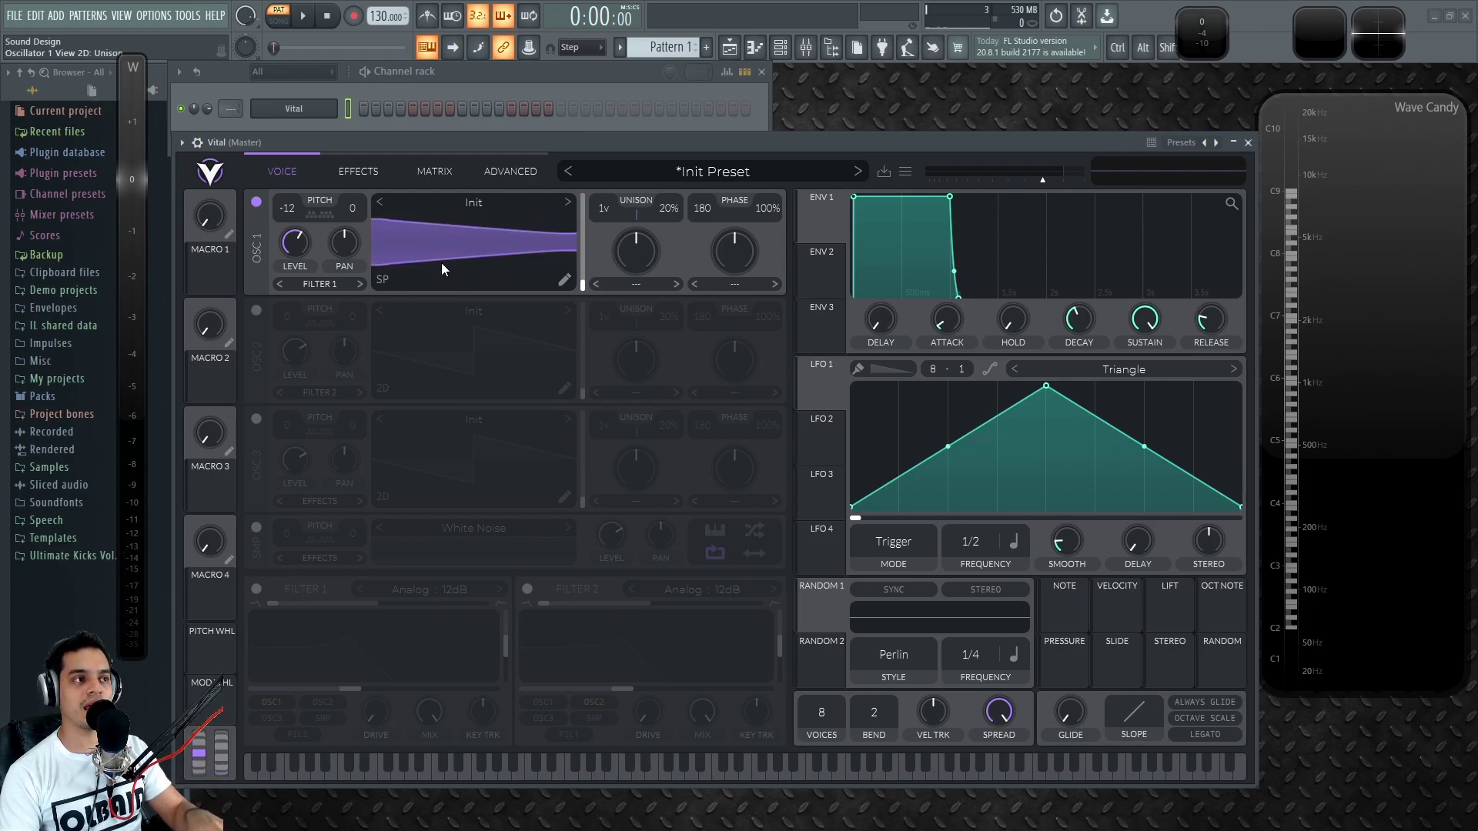
pyautogui.click(381, 279)
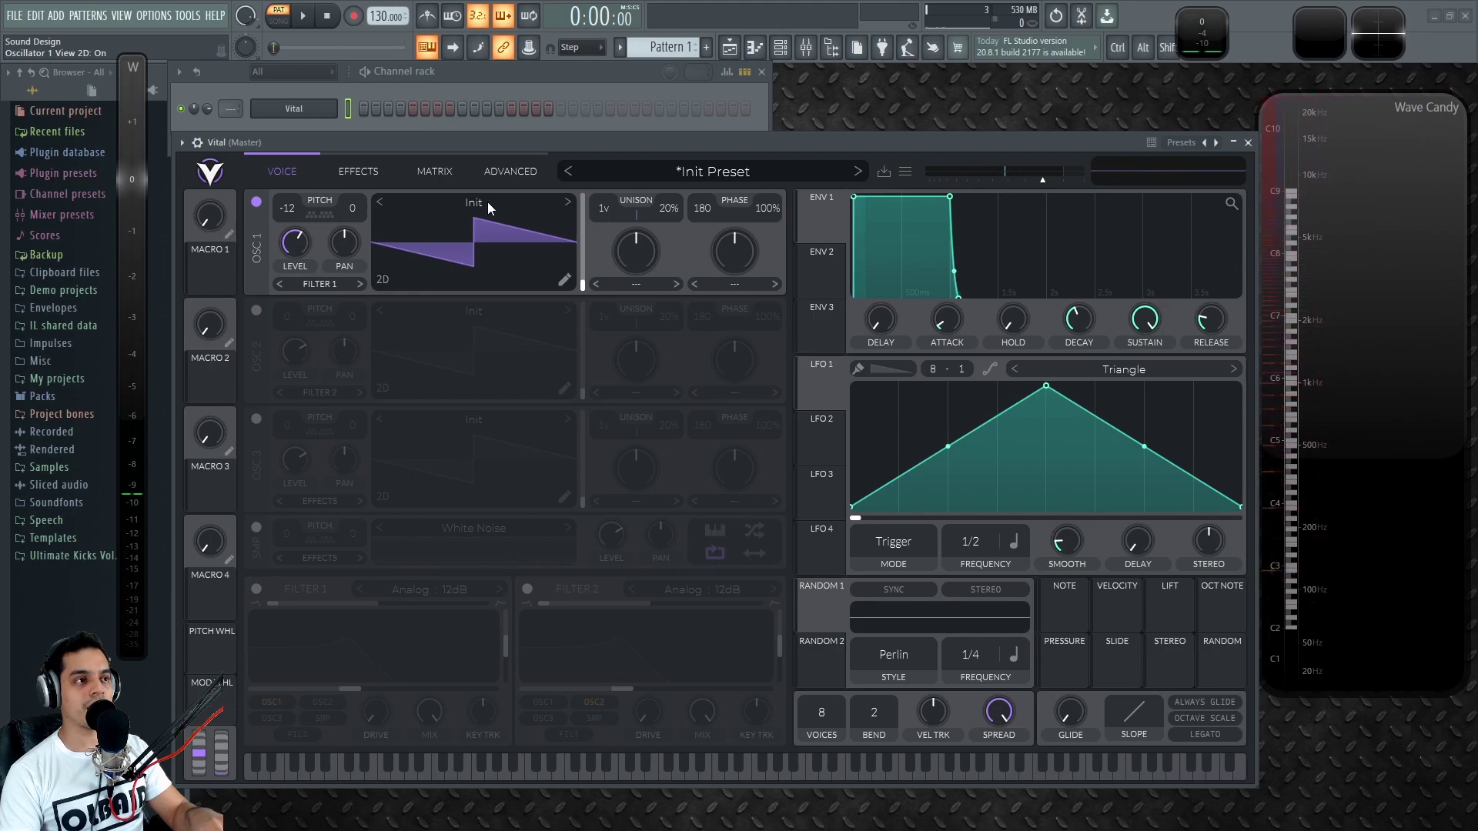
# Browse the wavetables for oscillator 1 and load Basic Shapes from the Factory folder
pyautogui.click(378, 202)
pyautogui.click(567, 203)
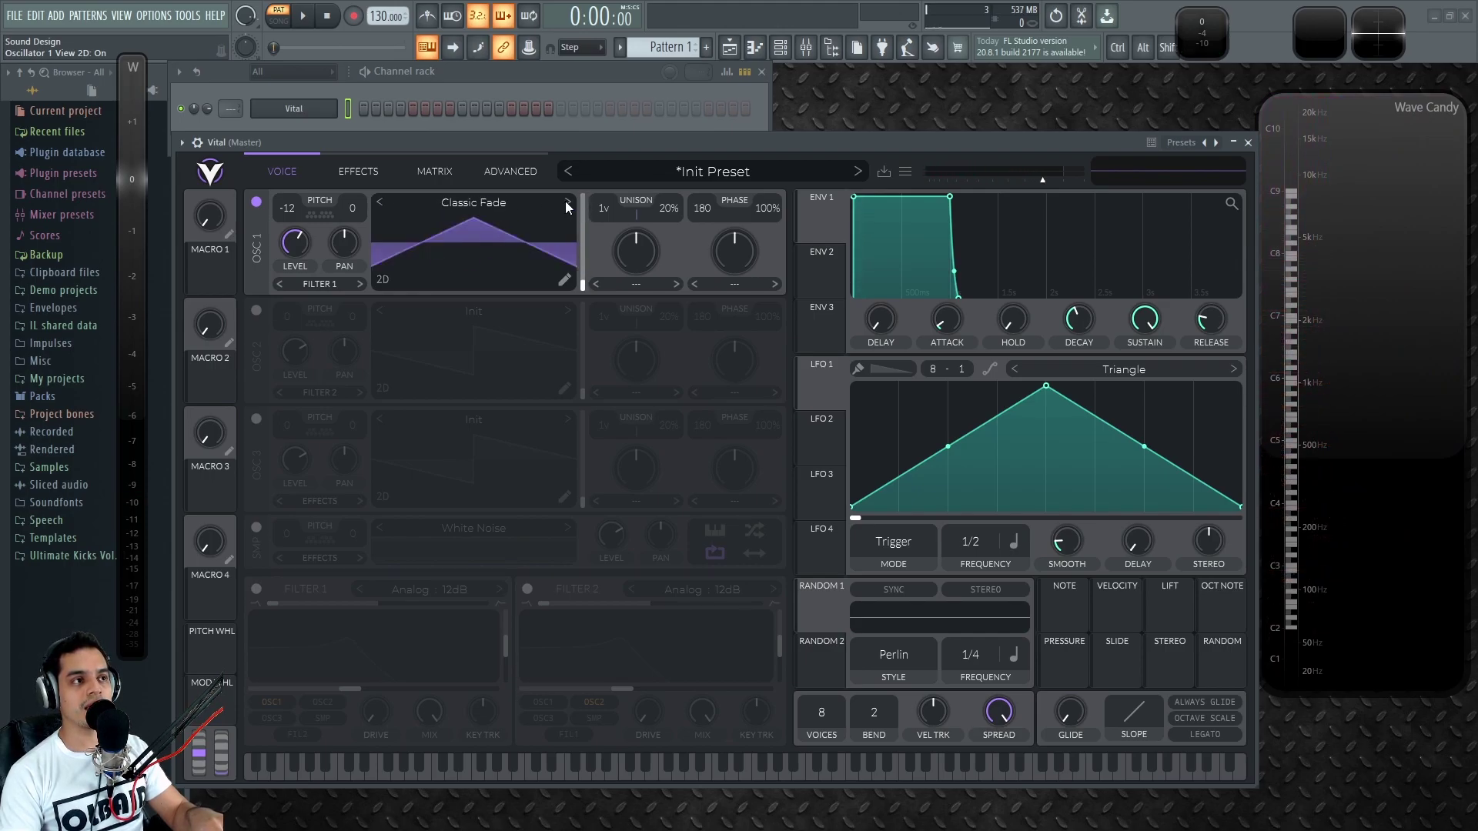
pyautogui.click(488, 200)
pyautogui.scroll(-5, 894, 349)
pyautogui.scroll(8, 900, 372)
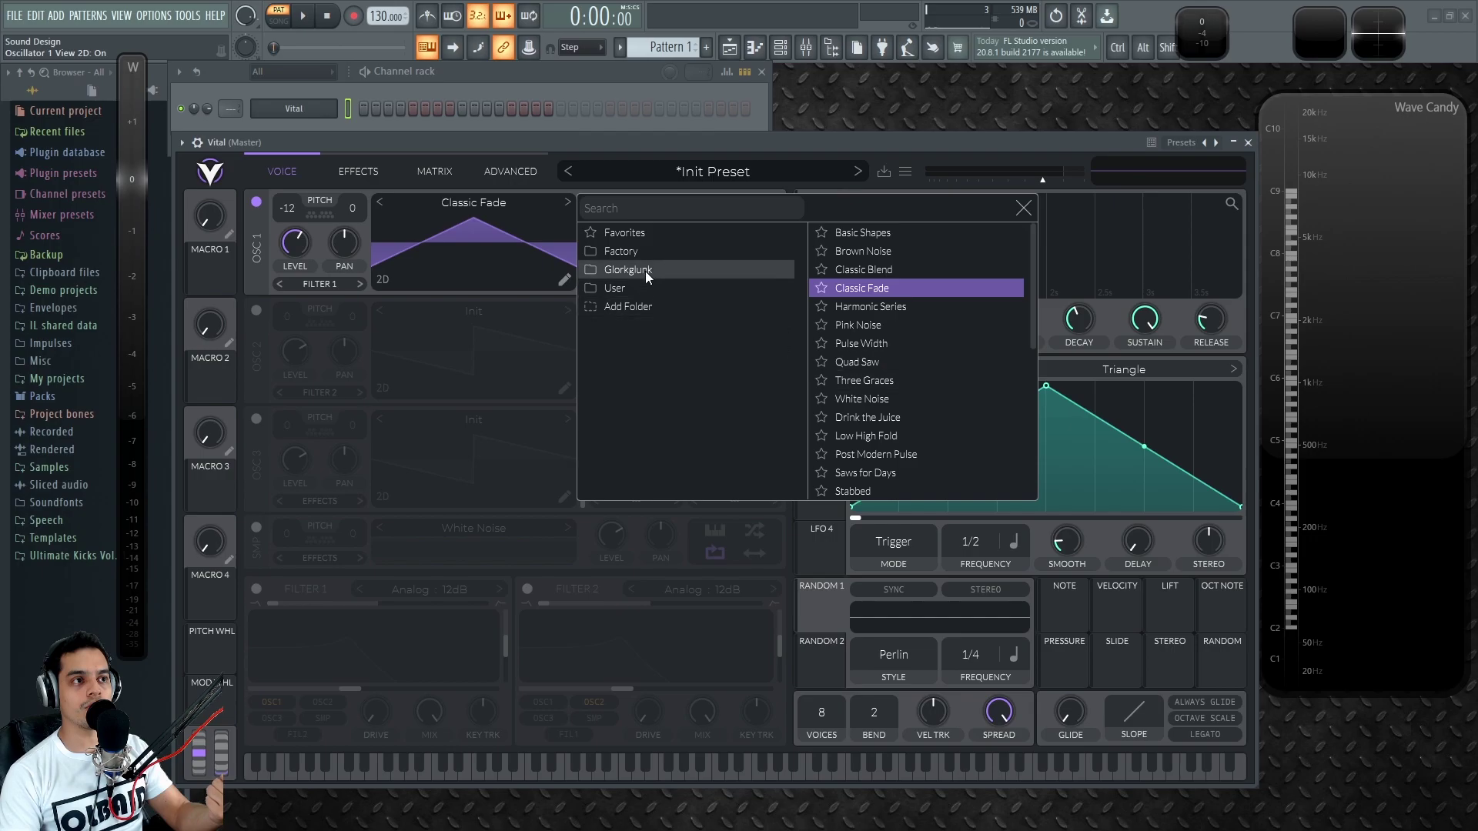
pyautogui.click(614, 252)
pyautogui.click(628, 270)
pyautogui.click(628, 251)
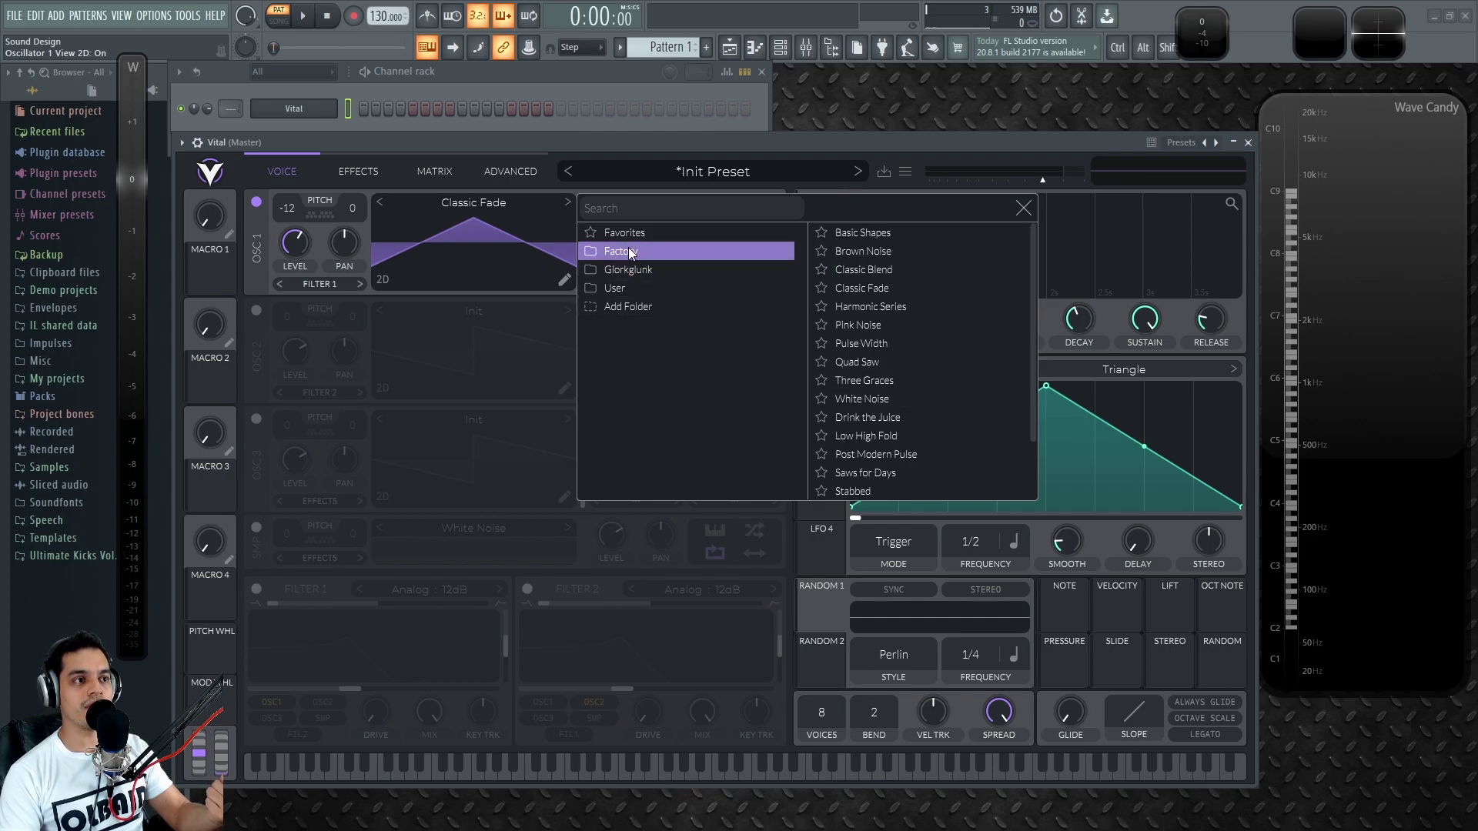
pyautogui.click(920, 233)
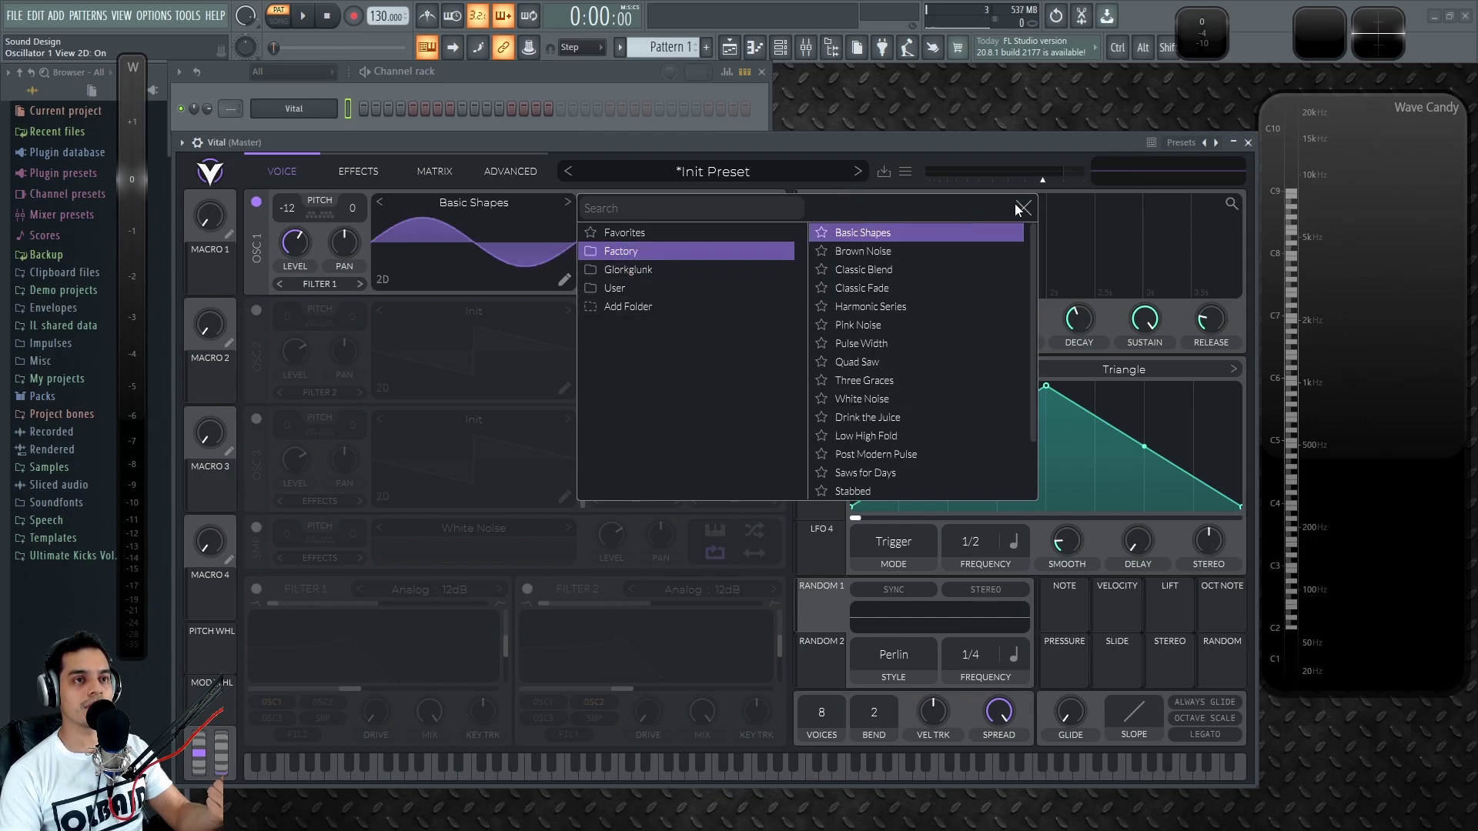
pyautogui.click(1021, 208)
# View the Basic Shapes wavetable in 3D and spectral modes, then return its display to 2D
pyautogui.click(382, 280)
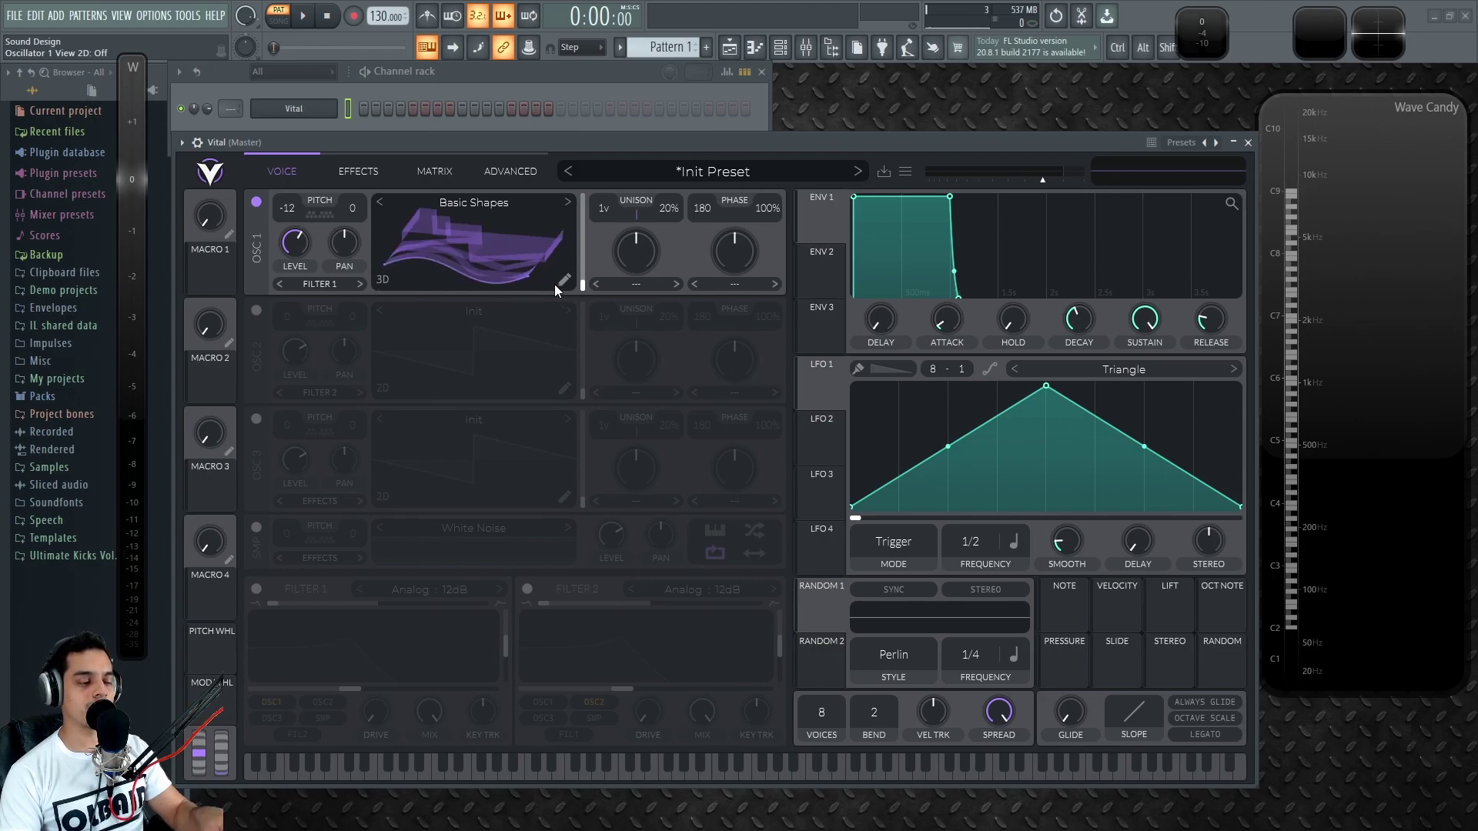
pyautogui.moveTo(577, 283); pyautogui.dragTo(509, 279)
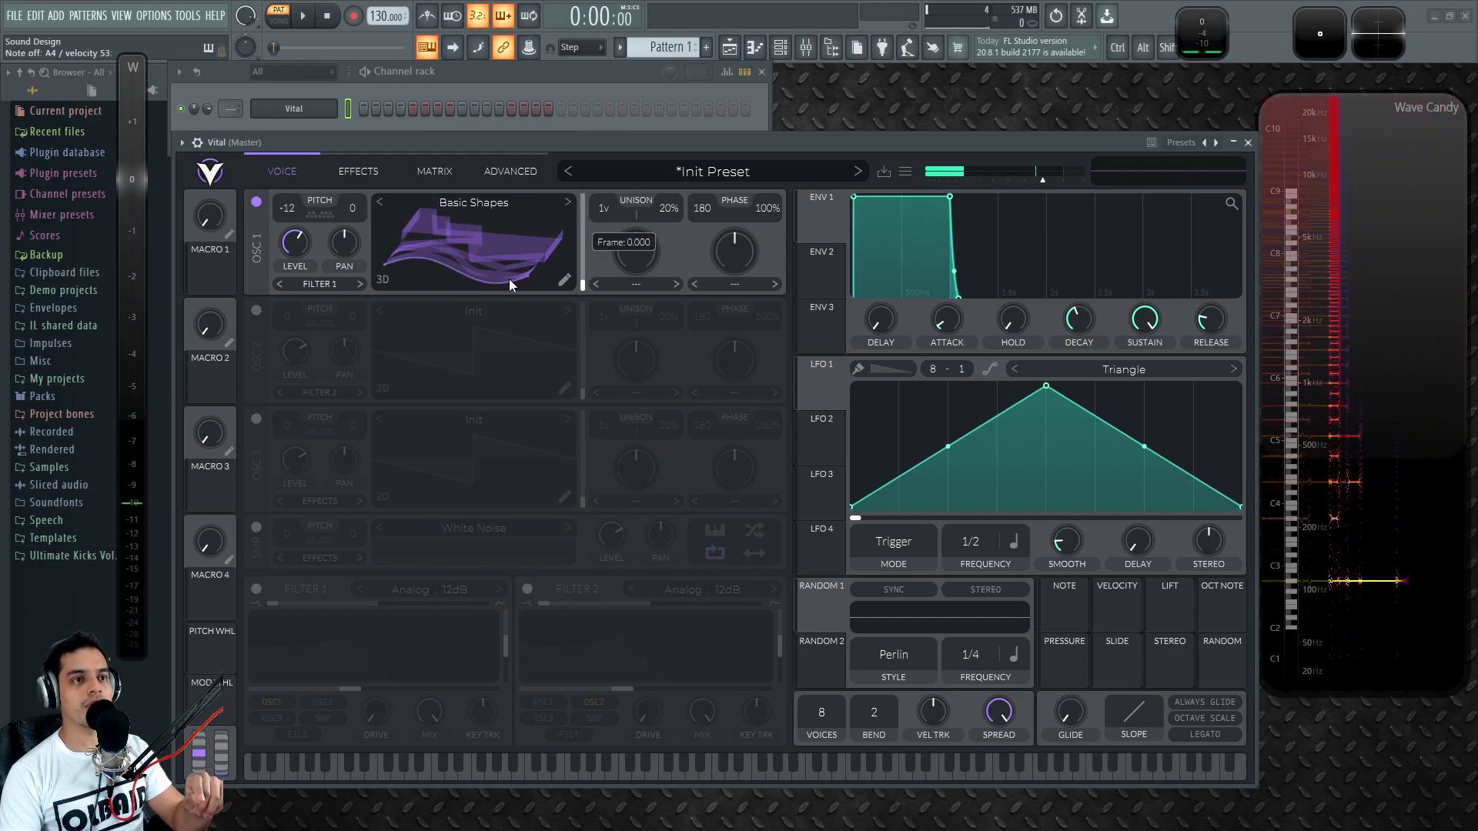
pyautogui.click(389, 280)
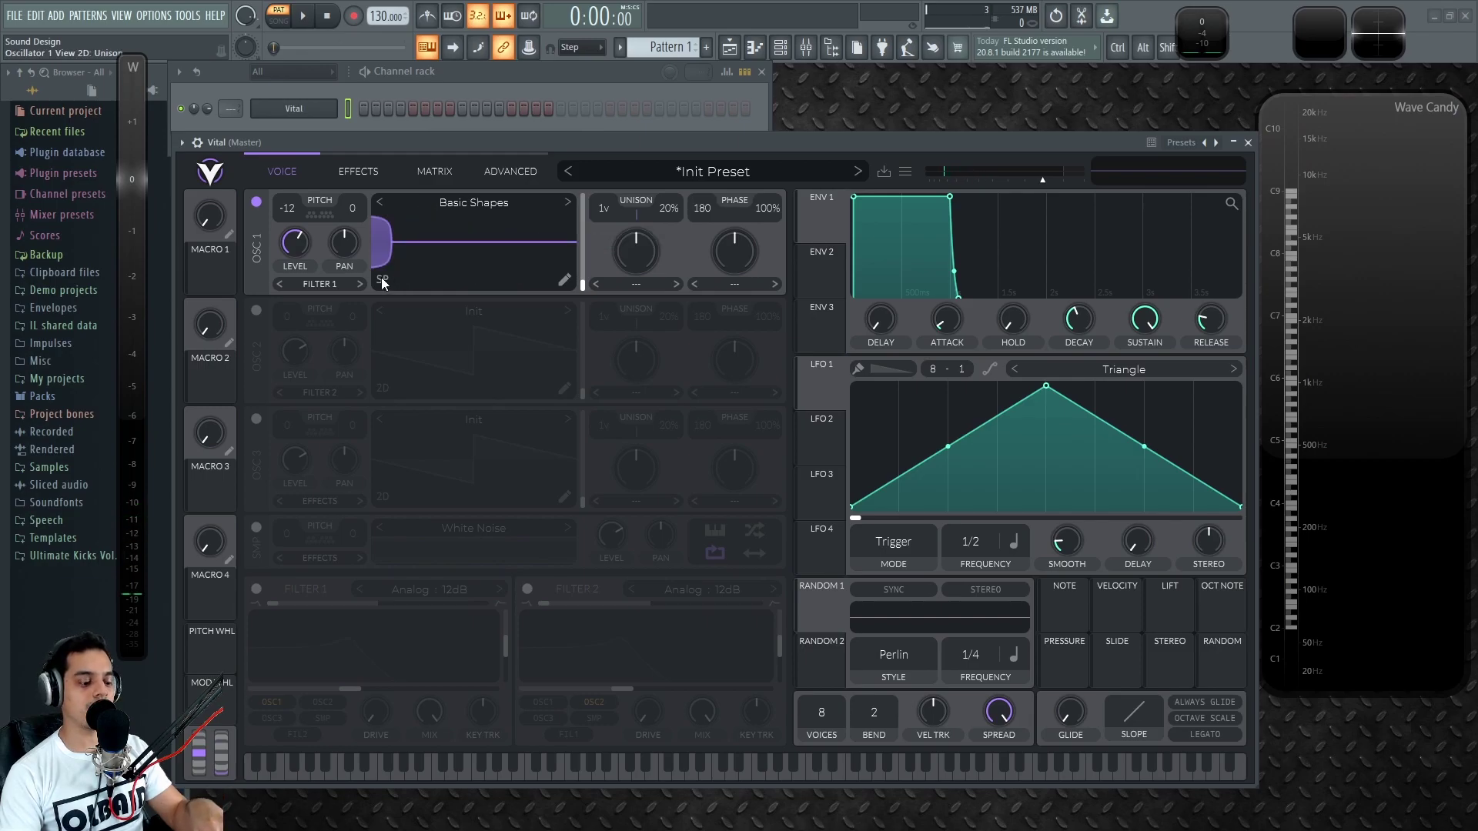
pyautogui.click(394, 280)
pyautogui.moveTo(416, 278); pyautogui.dragTo(574, 271)
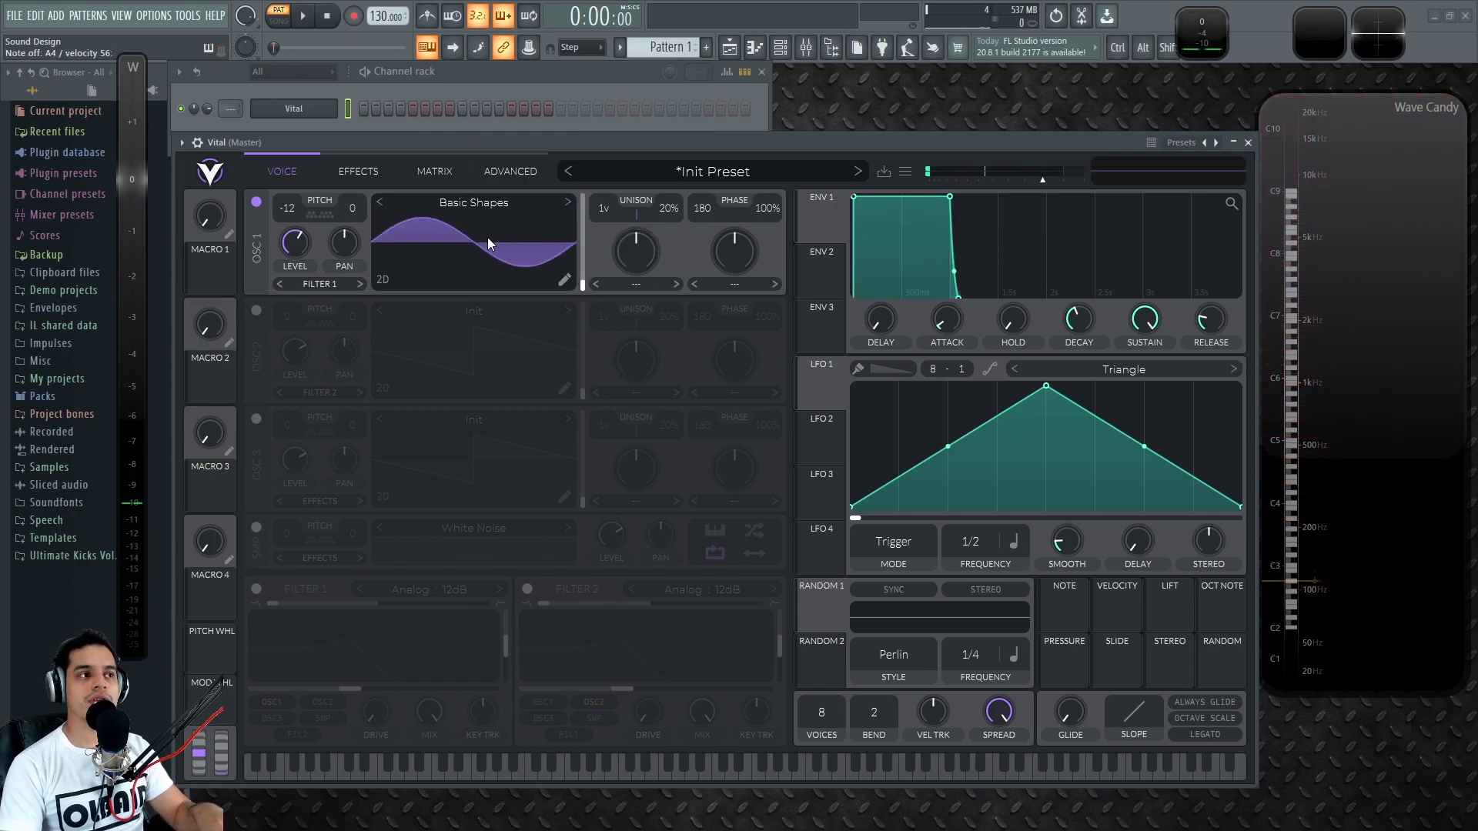
# Sweep oscillator 1's wave frame and raise it from the sine to the square shape of Basic Shapes
pyautogui.moveTo(471, 232); pyautogui.dragTo(476, 284)
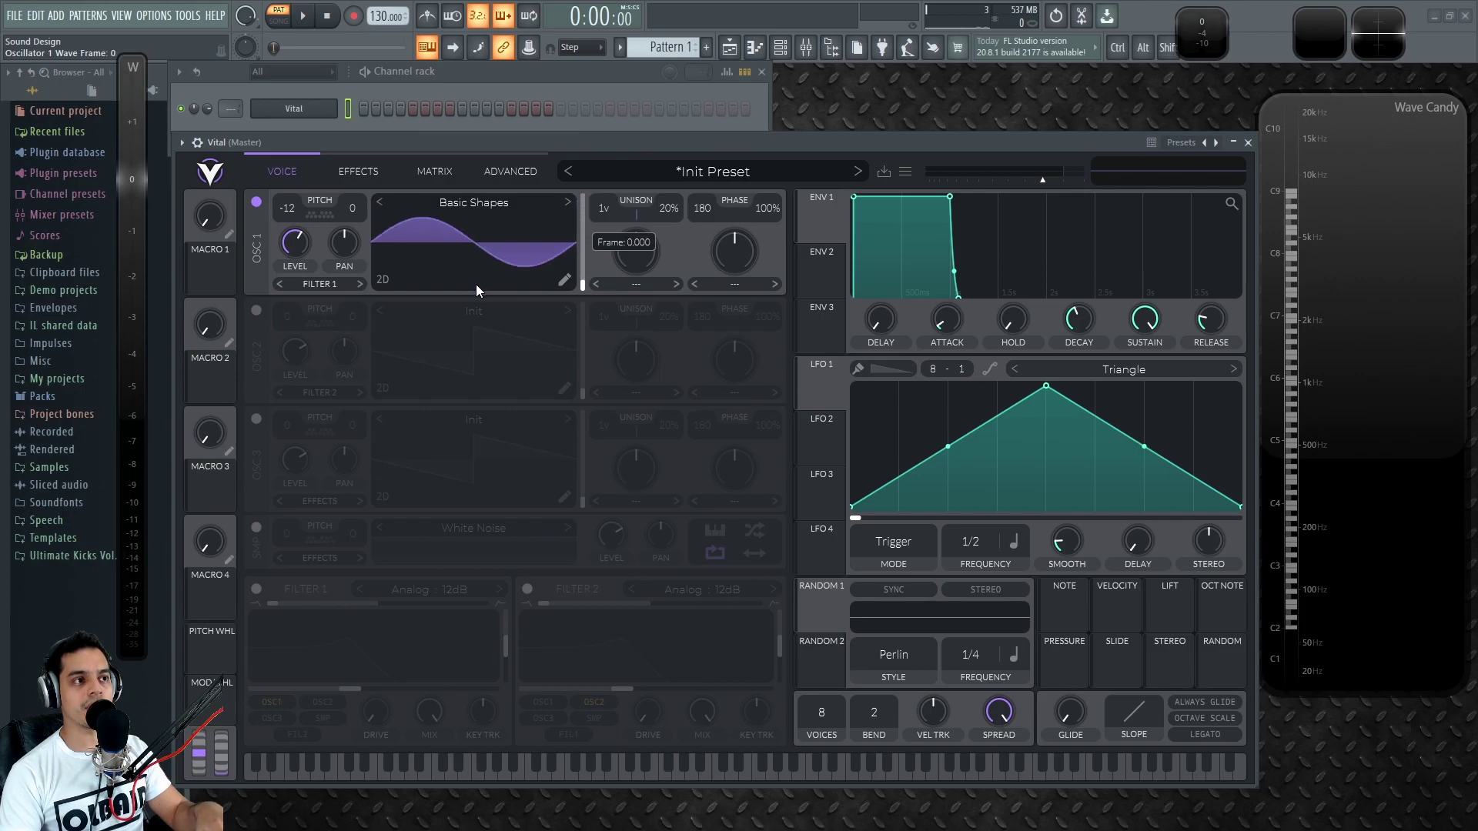
pyautogui.moveTo(585, 283); pyautogui.dragTo(585, 237)
pyautogui.moveTo(584, 284); pyautogui.dragTo(600, 233)
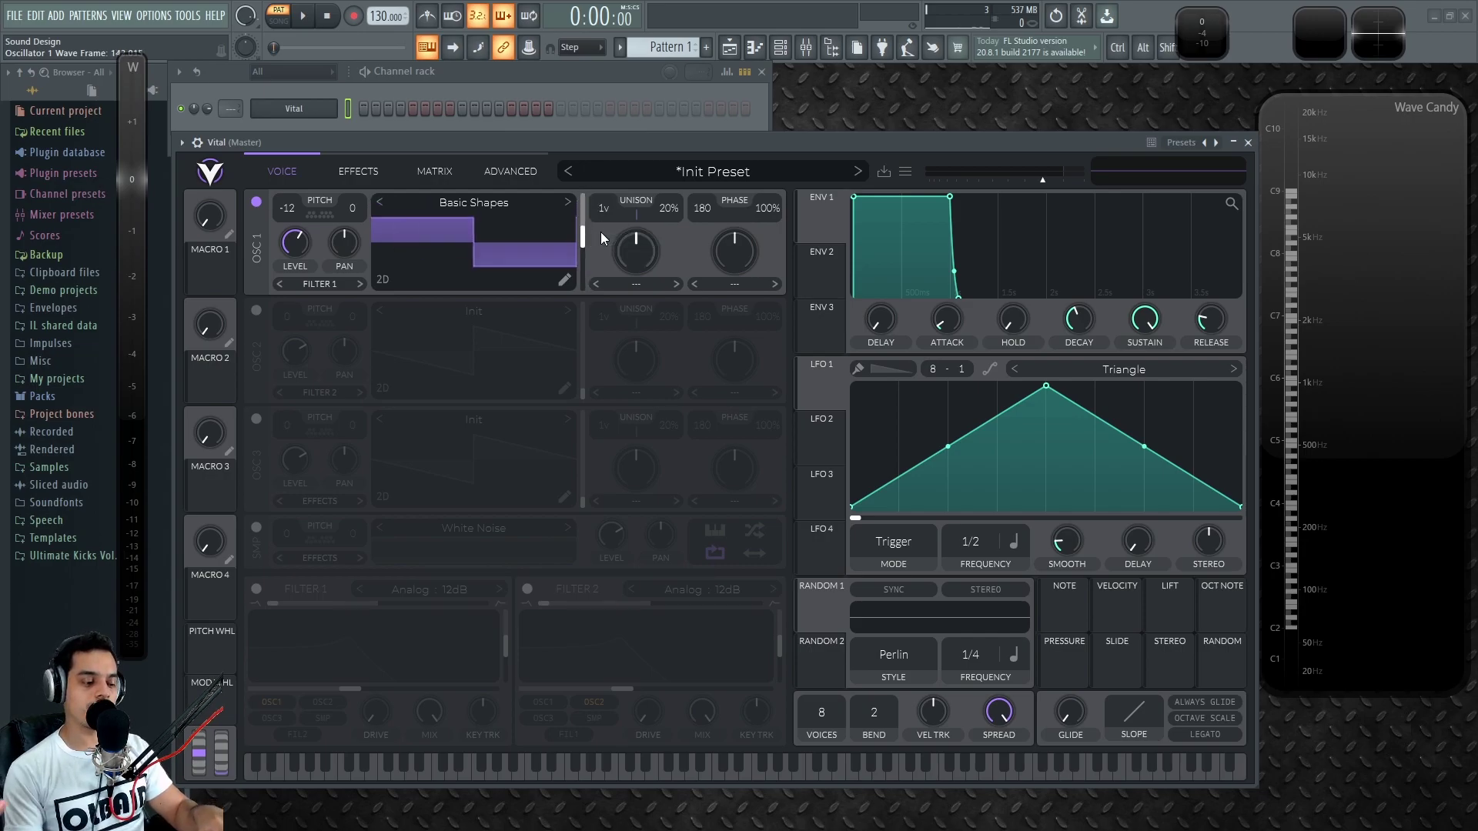
# Open the wavetable editor for Basic Shapes, look over its wave source keyframes, and close it
pyautogui.click(561, 280)
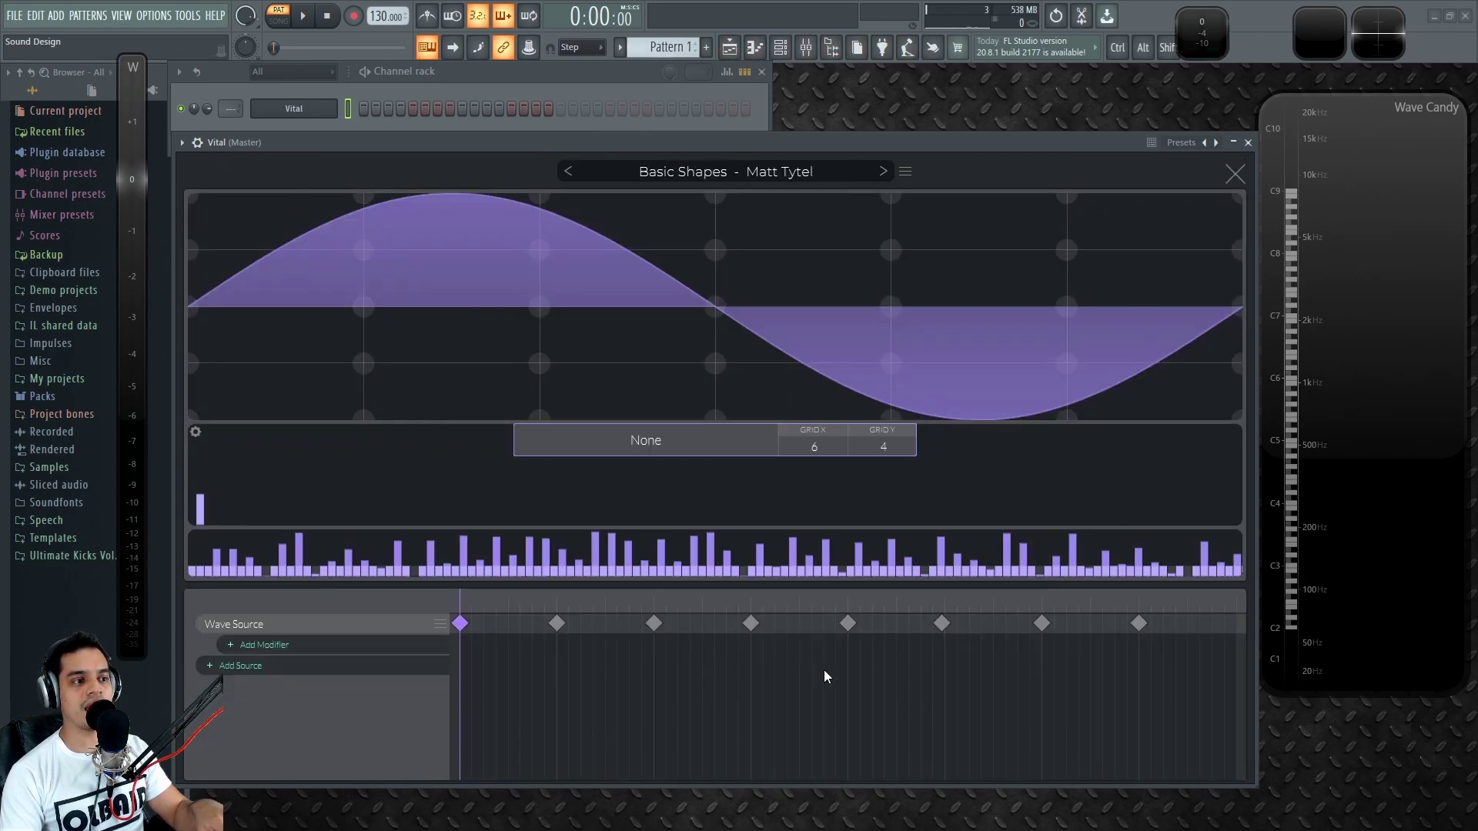
pyautogui.click(1236, 182)
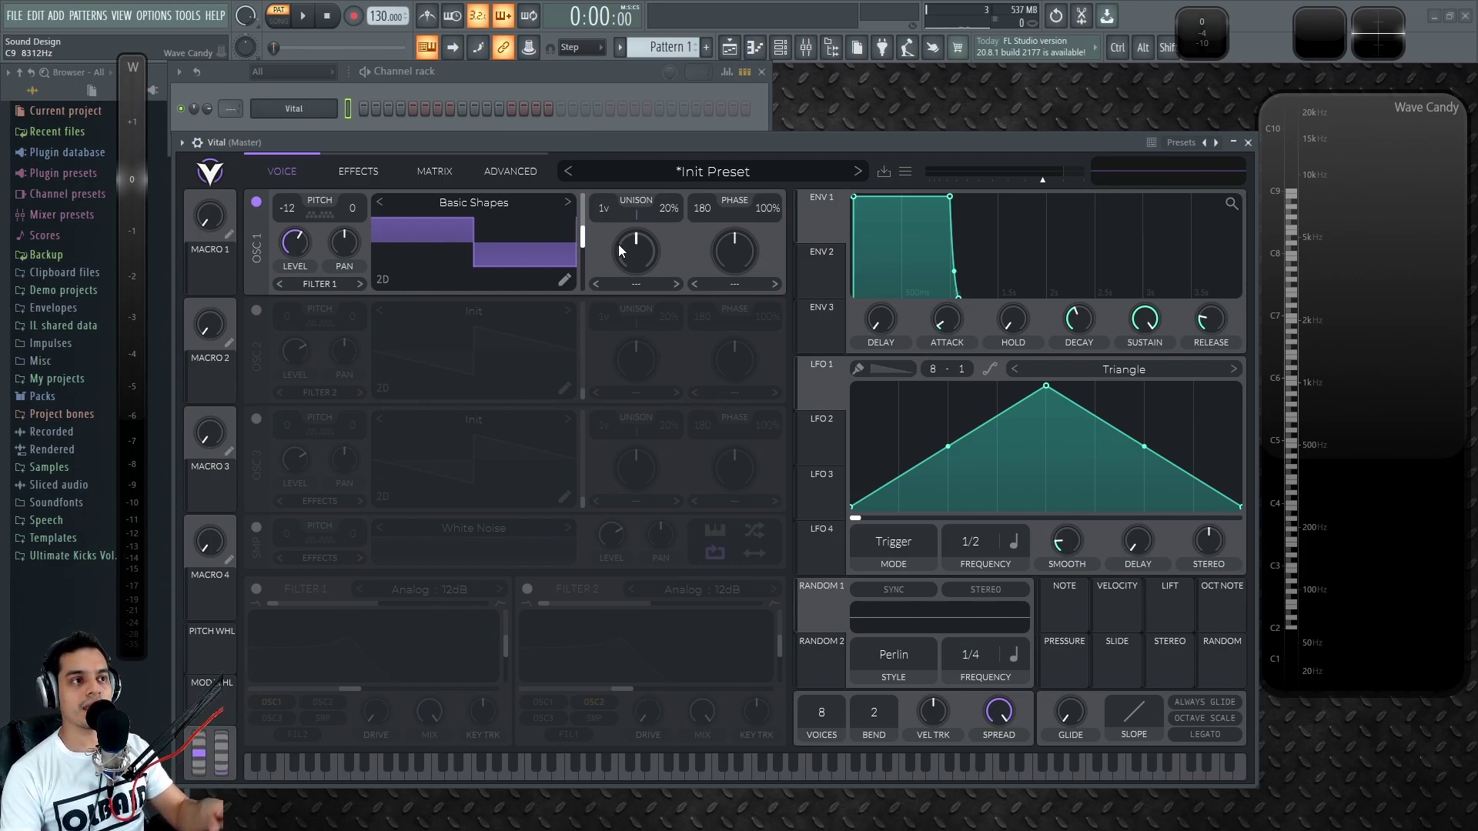
# Nudge oscillator 1's spectral morph to 52.5% and wave morph to 48.5%, and lower its wave frame to about 108.3
pyautogui.moveTo(639, 247); pyautogui.dragTo(641, 242)
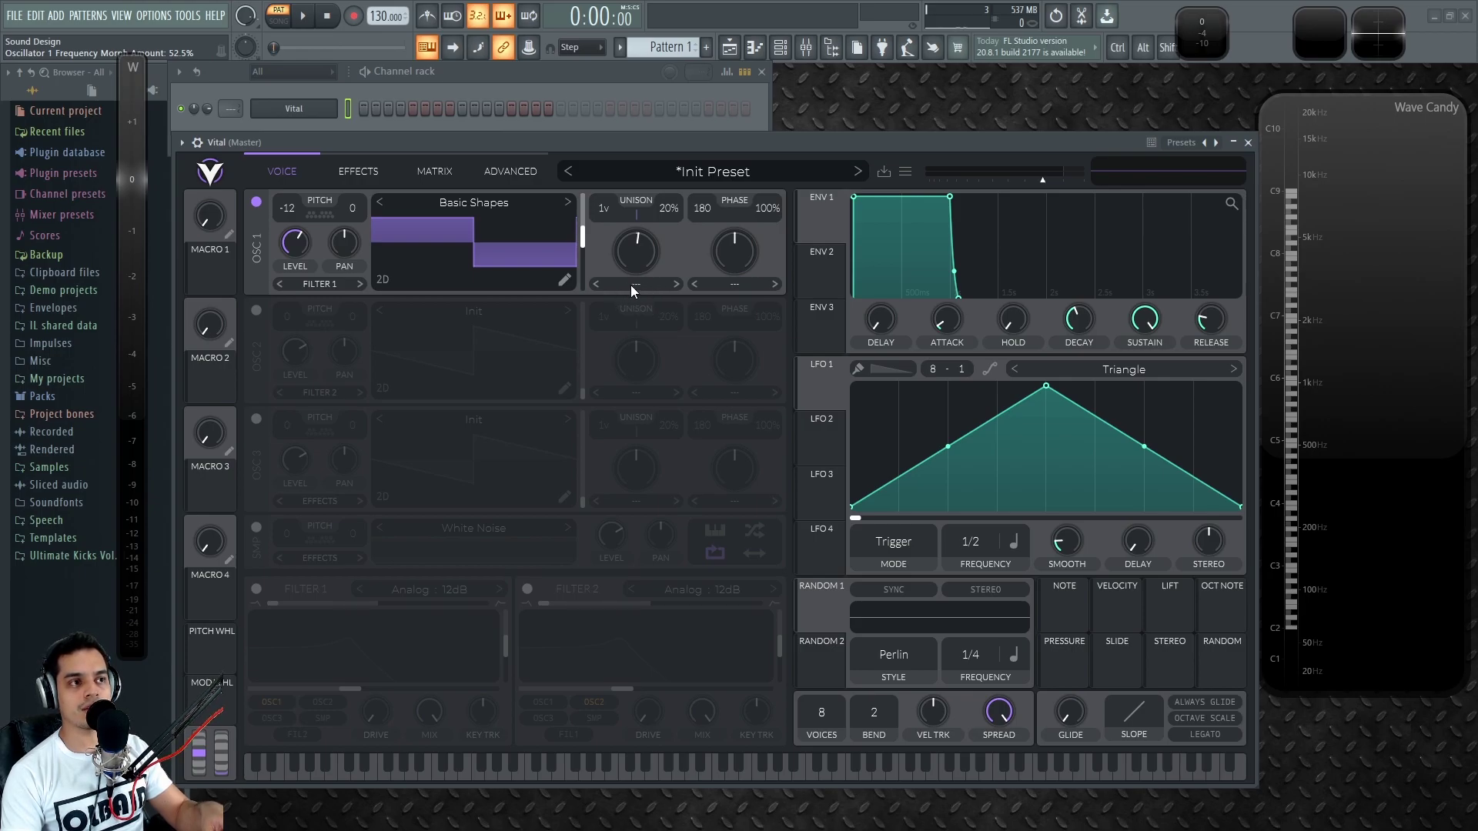
pyautogui.moveTo(731, 243); pyautogui.dragTo(731, 278)
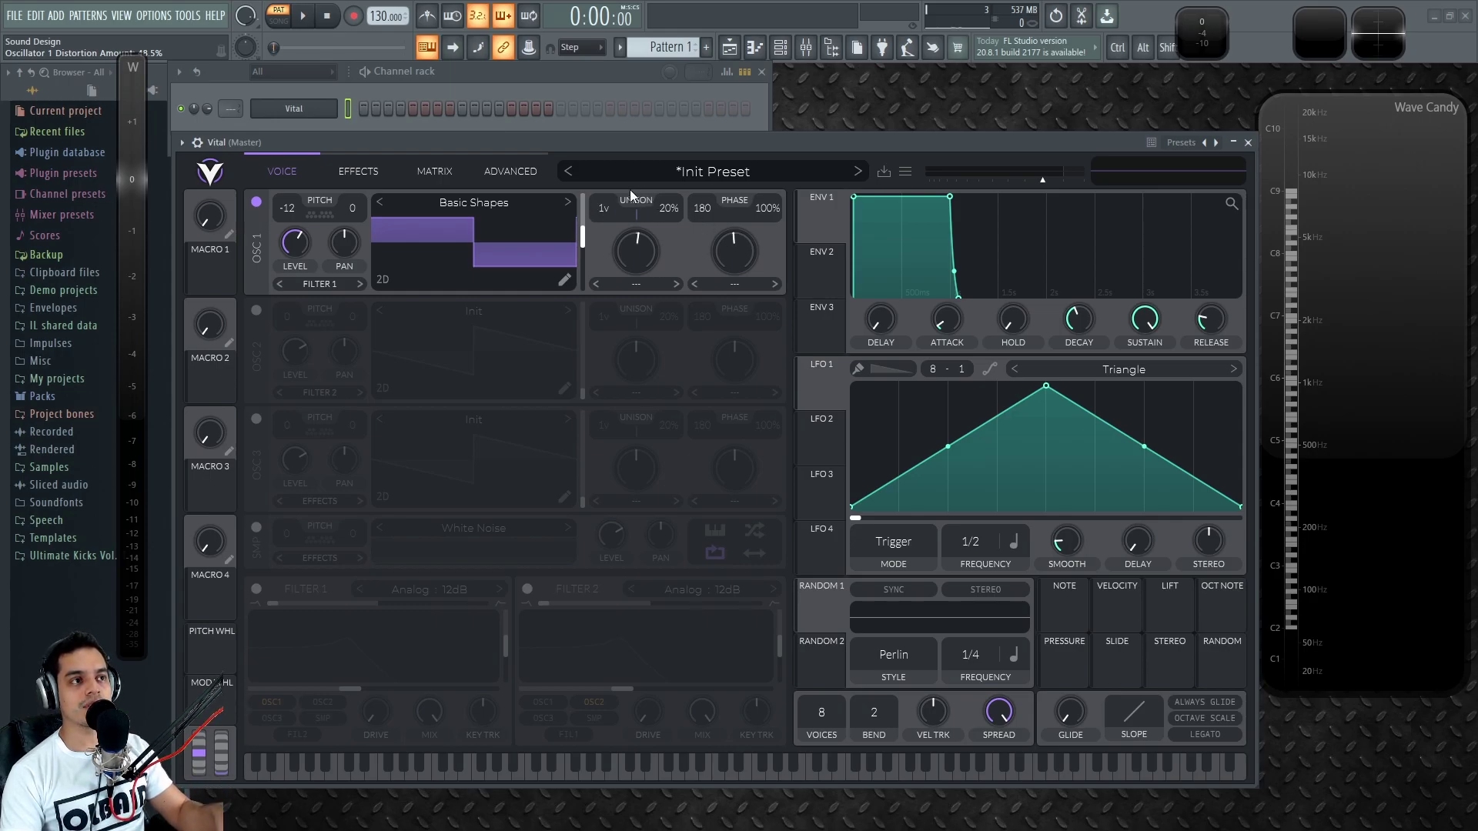
pyautogui.moveTo(583, 235); pyautogui.dragTo(588, 262)
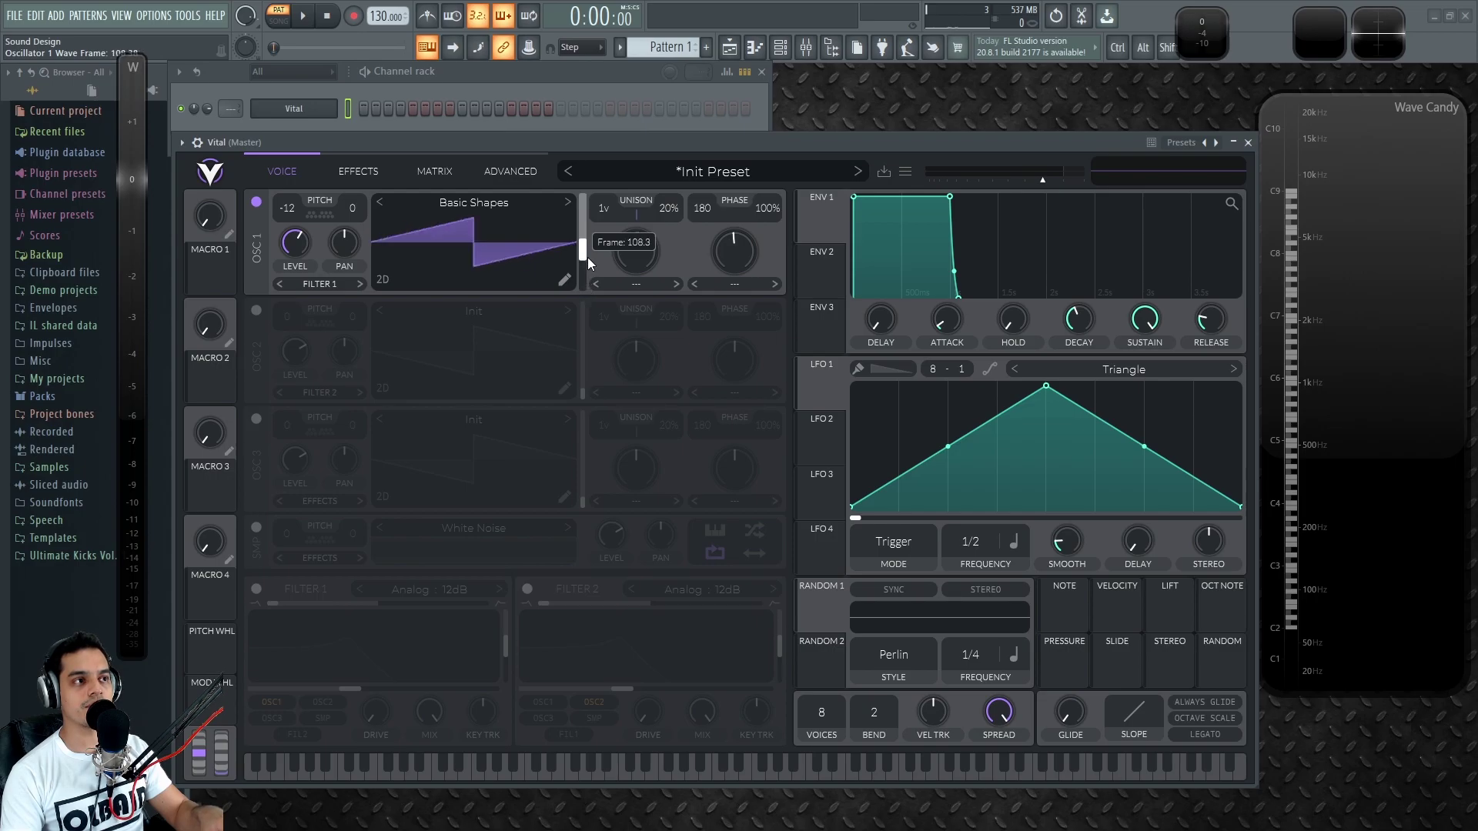
# Raise oscillator 1's unison to 16 voices, set the detune to 6%, and return the unison to one voice
pyautogui.moveTo(619, 214); pyautogui.dragTo(634, 26)
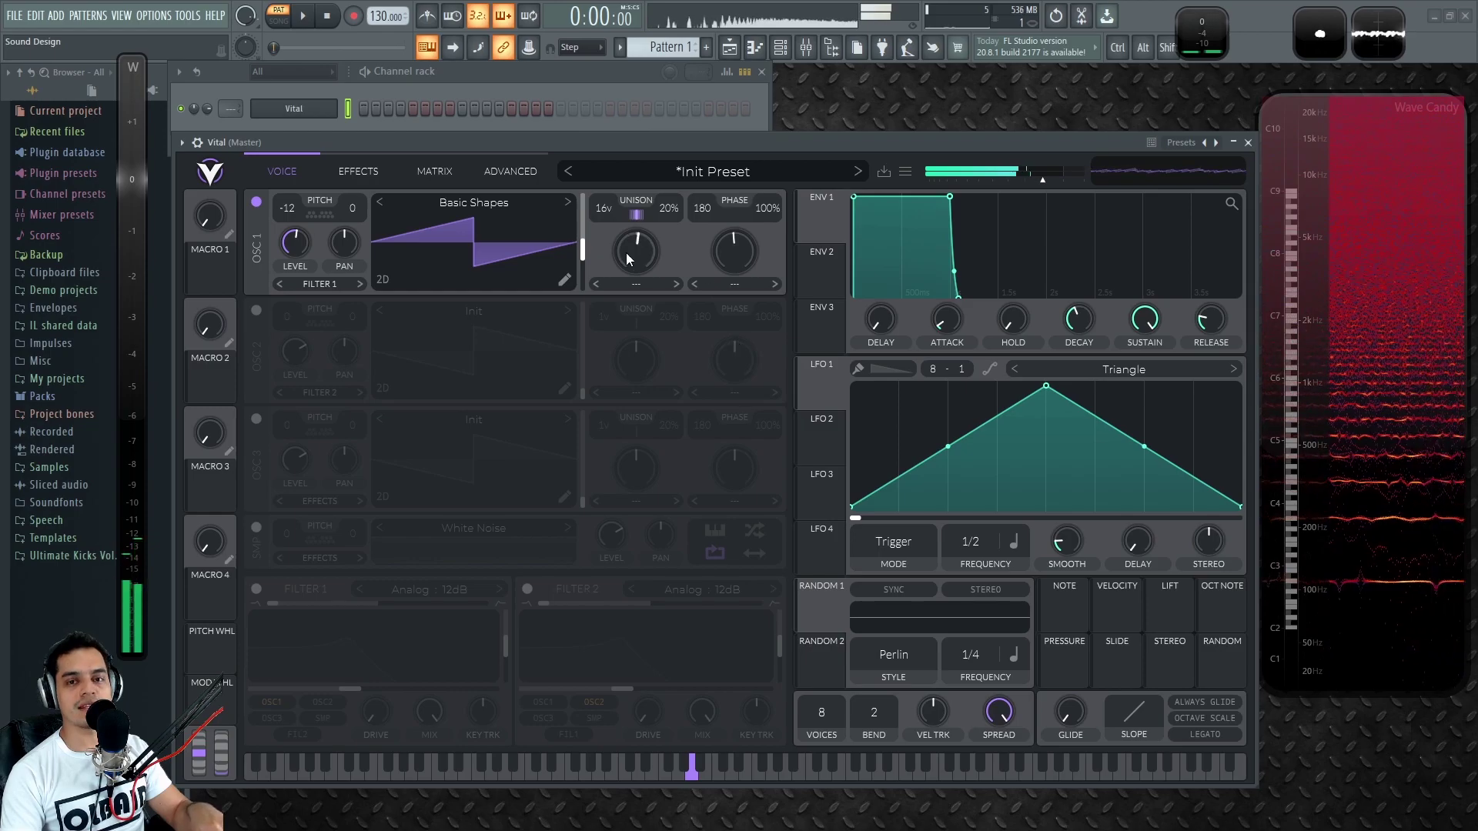
pyautogui.moveTo(668, 224); pyautogui.dragTo(682, 284)
pyautogui.moveTo(602, 206); pyautogui.dragTo(654, 486)
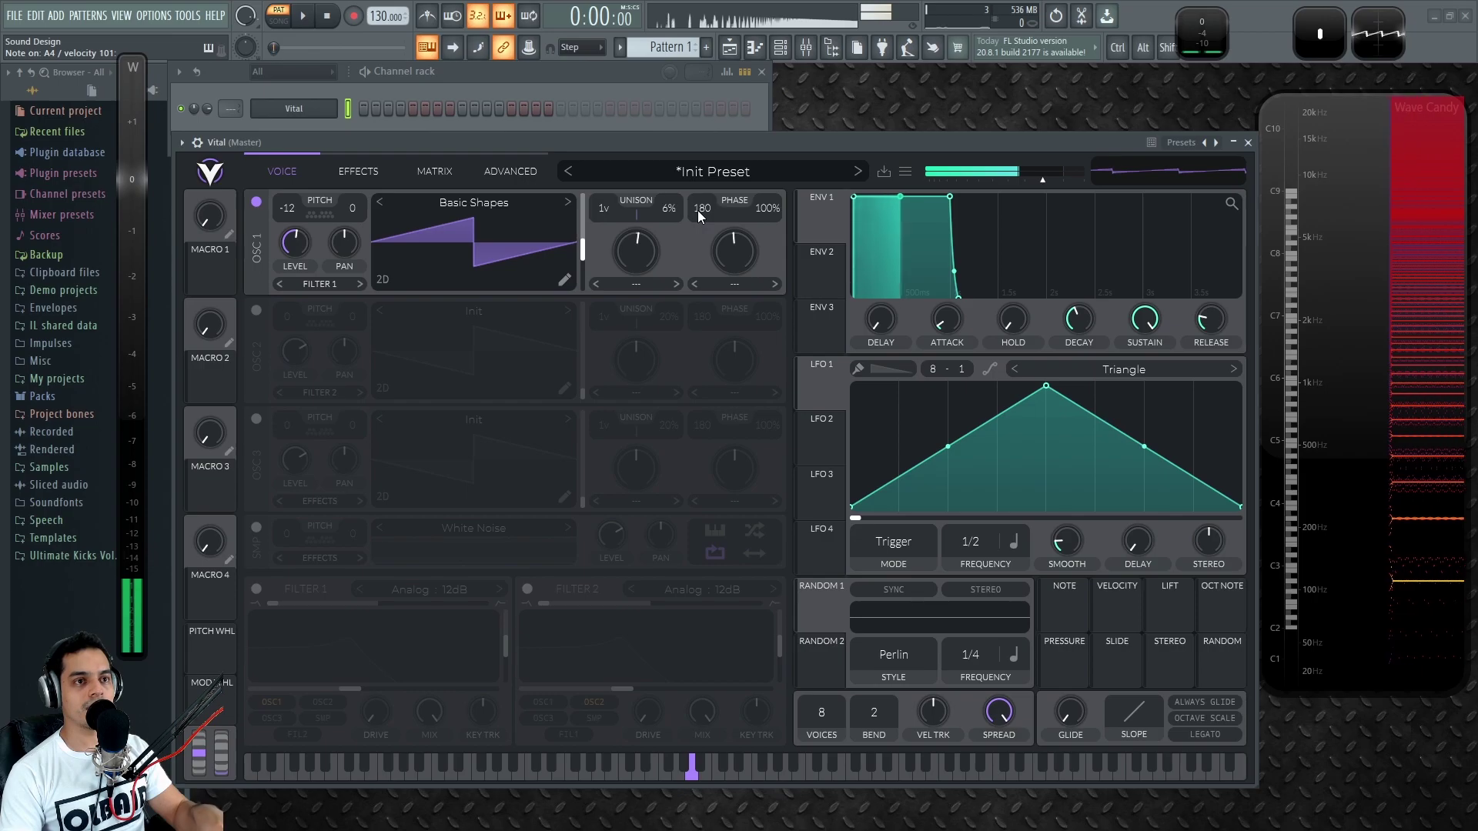
# Set oscillator 1's phase to 360 and sweep it while viewing the waveform in the enlarged Wave Candy oscilloscope
pyautogui.moveTo(697, 210); pyautogui.dragTo(708, 177)
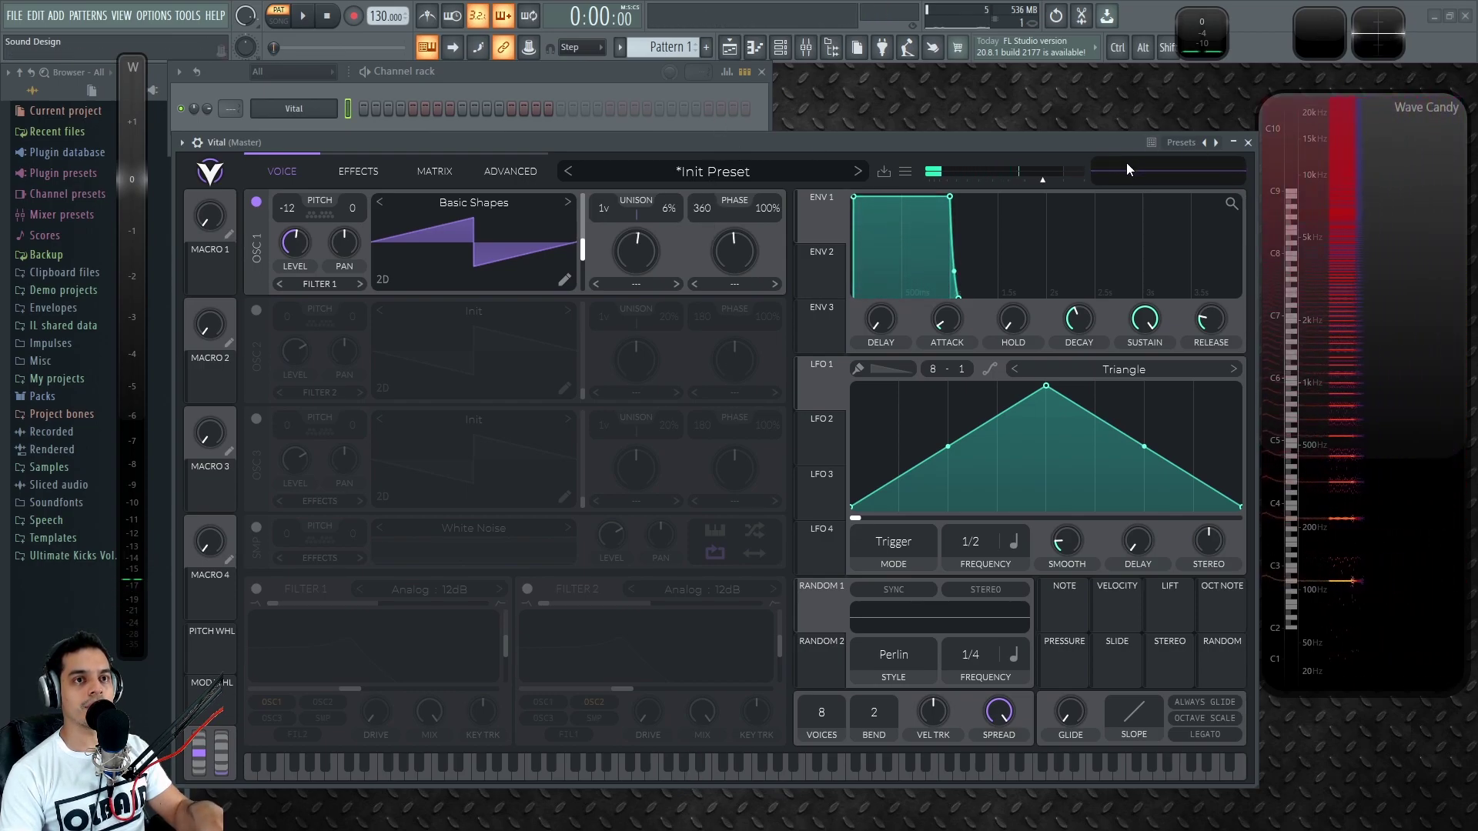
pyautogui.moveTo(1379, 31); pyautogui.dragTo(777, 482)
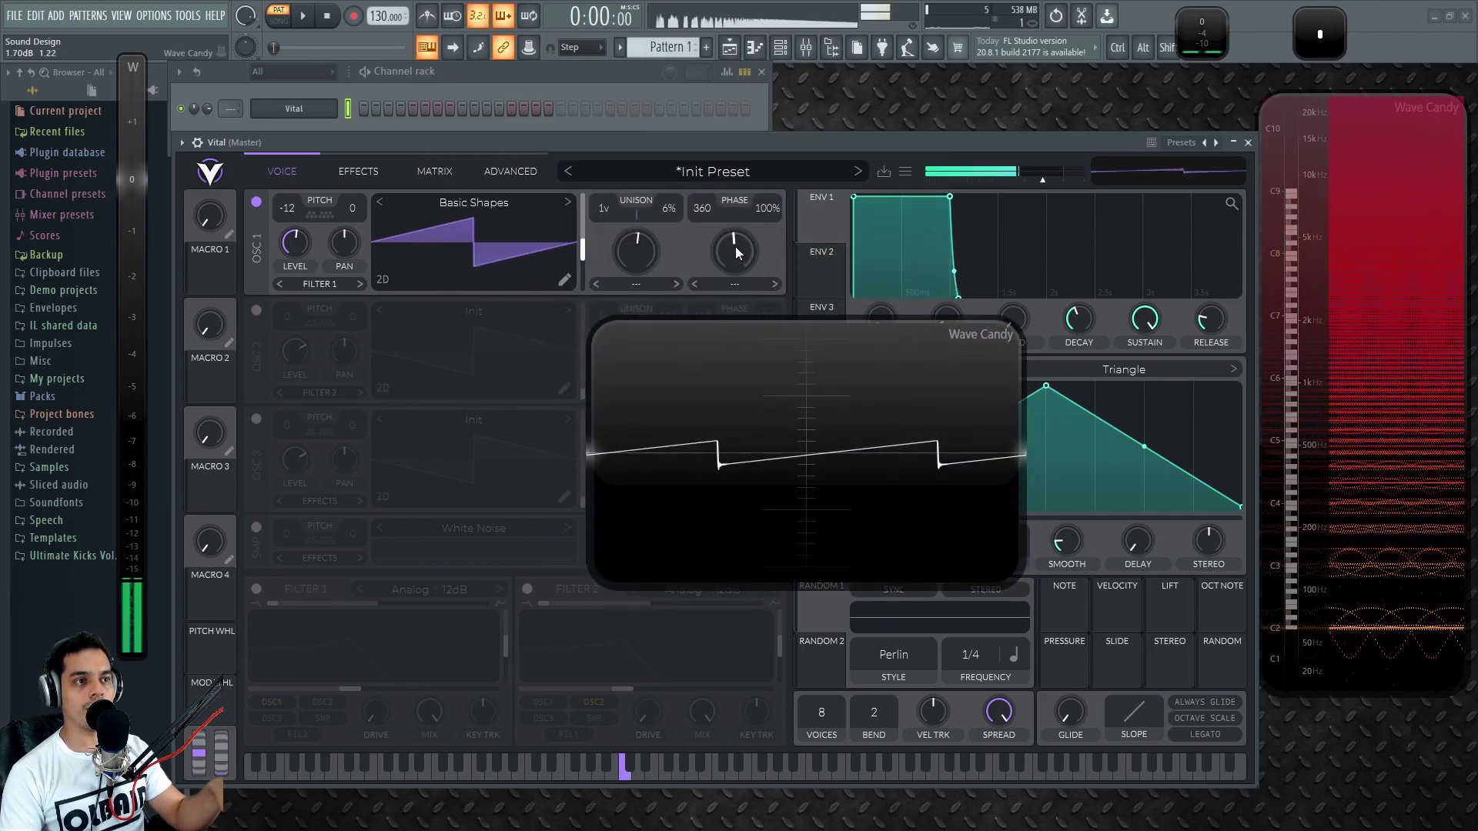
pyautogui.moveTo(733, 250); pyautogui.dragTo(733, 108)
pyautogui.moveTo(712, 205)
pyautogui.mouseDown()
pyautogui.moveTo(719, 302)
pyautogui.moveTo(727, 212)
pyautogui.mouseUp()
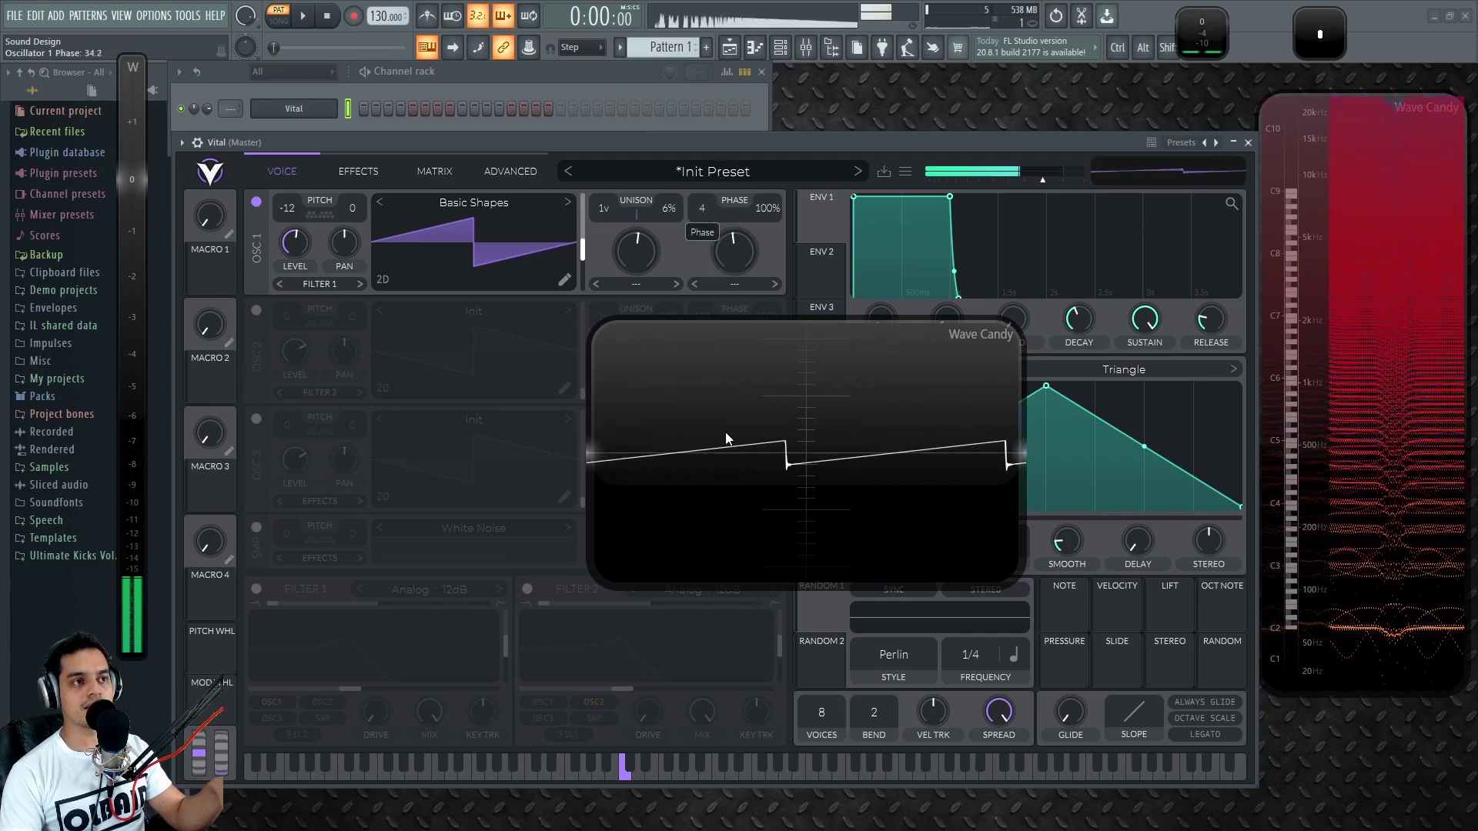
pyautogui.click(812, 389)
# Compare oscillator 1's phase randomization at 0% and 100%, with the unison raised to 8 voices
pyautogui.moveTo(769, 208); pyautogui.dragTo(777, 437)
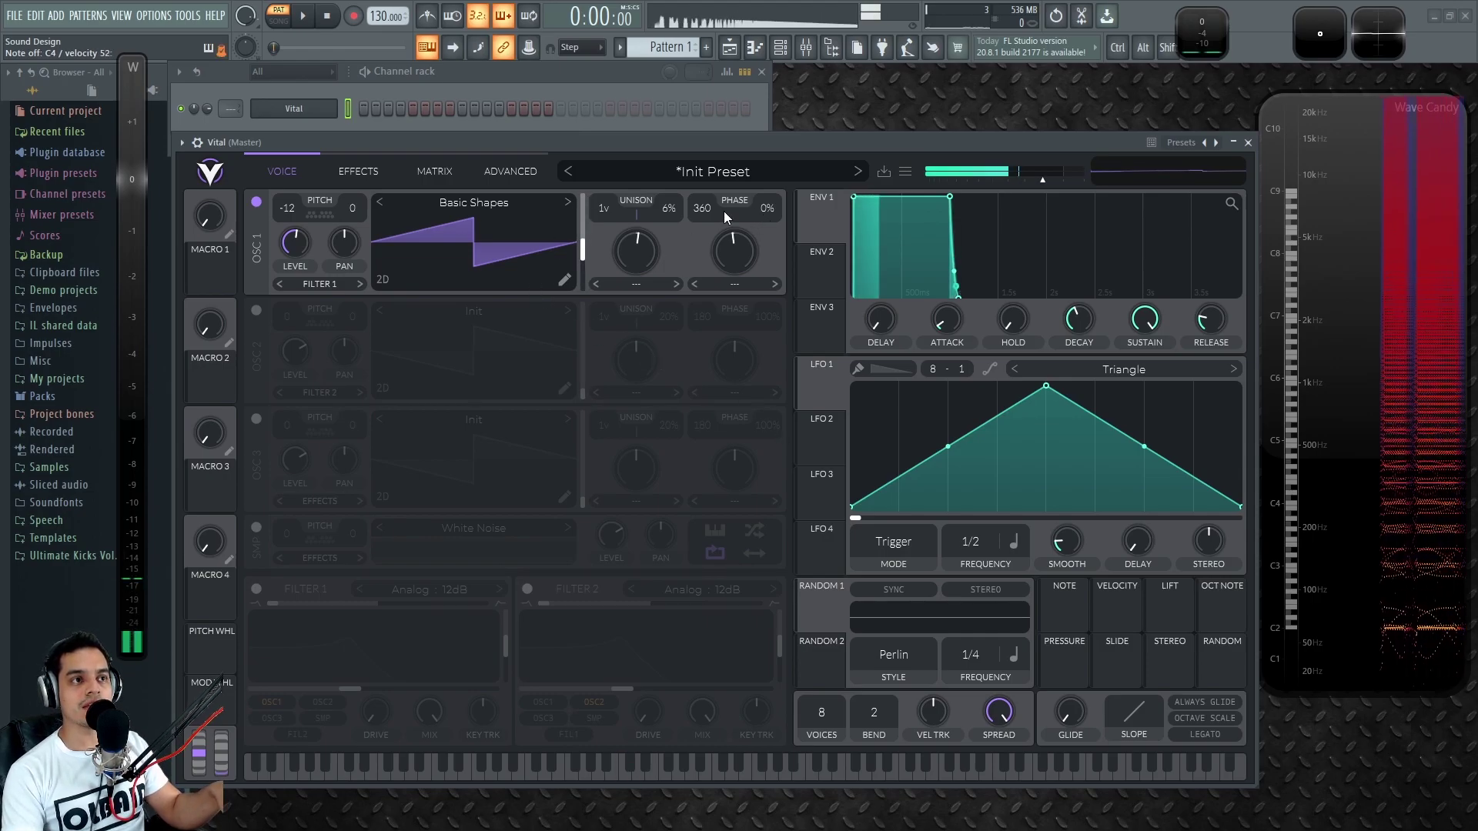
pyautogui.moveTo(764, 210); pyautogui.dragTo(622, 131)
pyautogui.moveTo(603, 208); pyautogui.dragTo(606, 240)
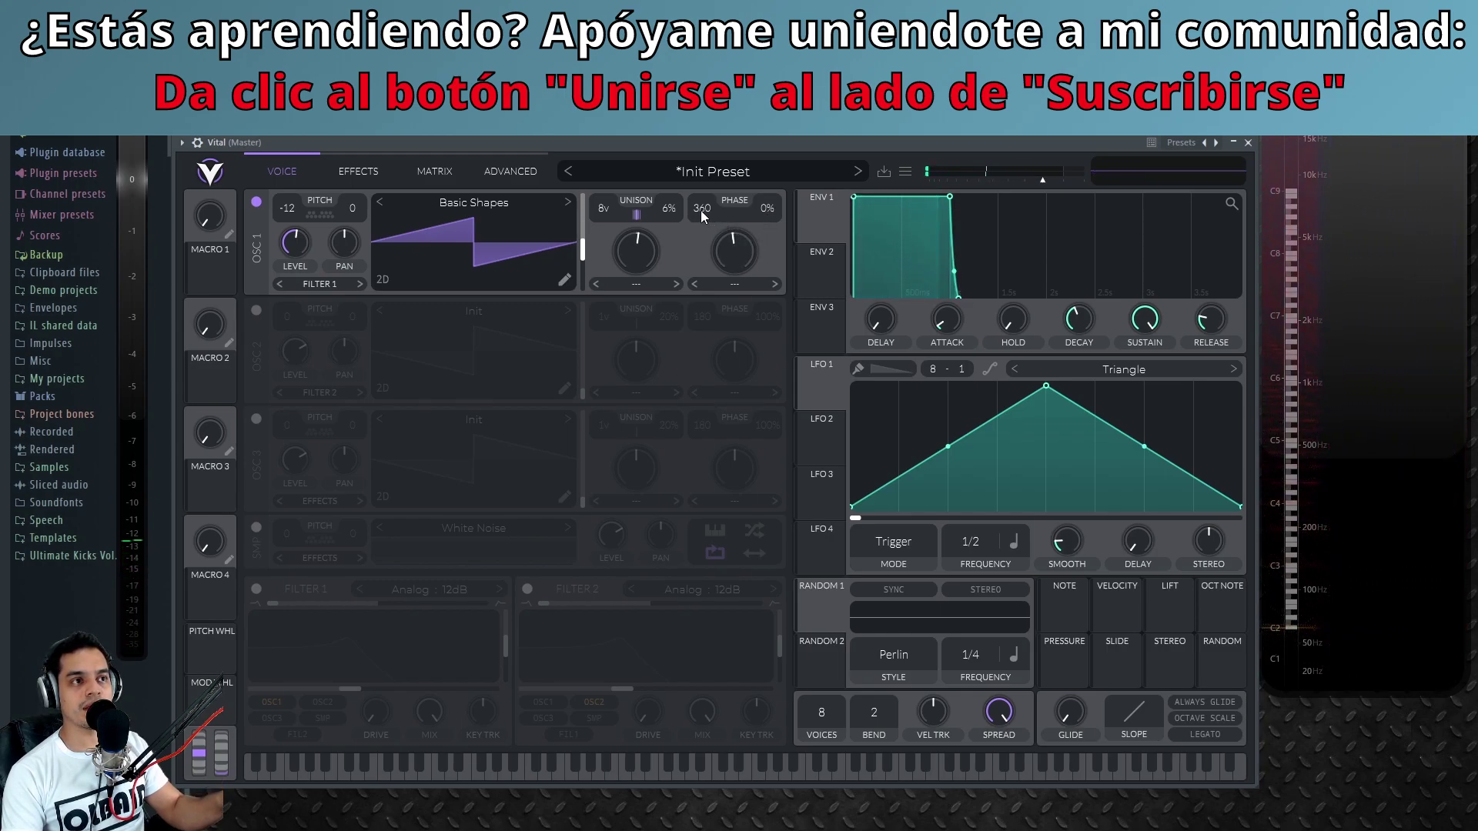
pyautogui.moveTo(702, 232); pyautogui.dragTo(716, 183)
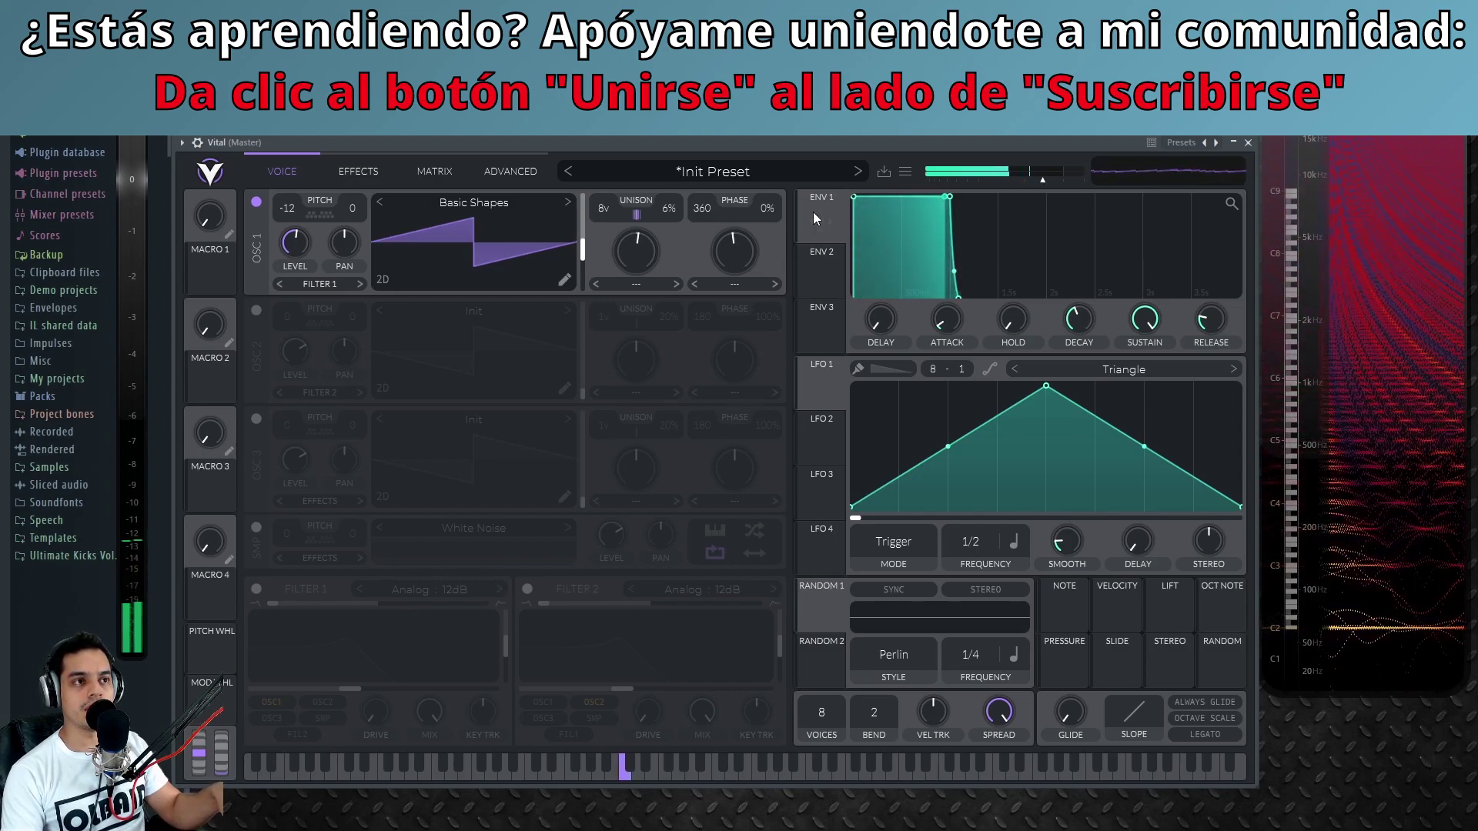
pyautogui.moveTo(766, 208); pyautogui.dragTo(766, 181)
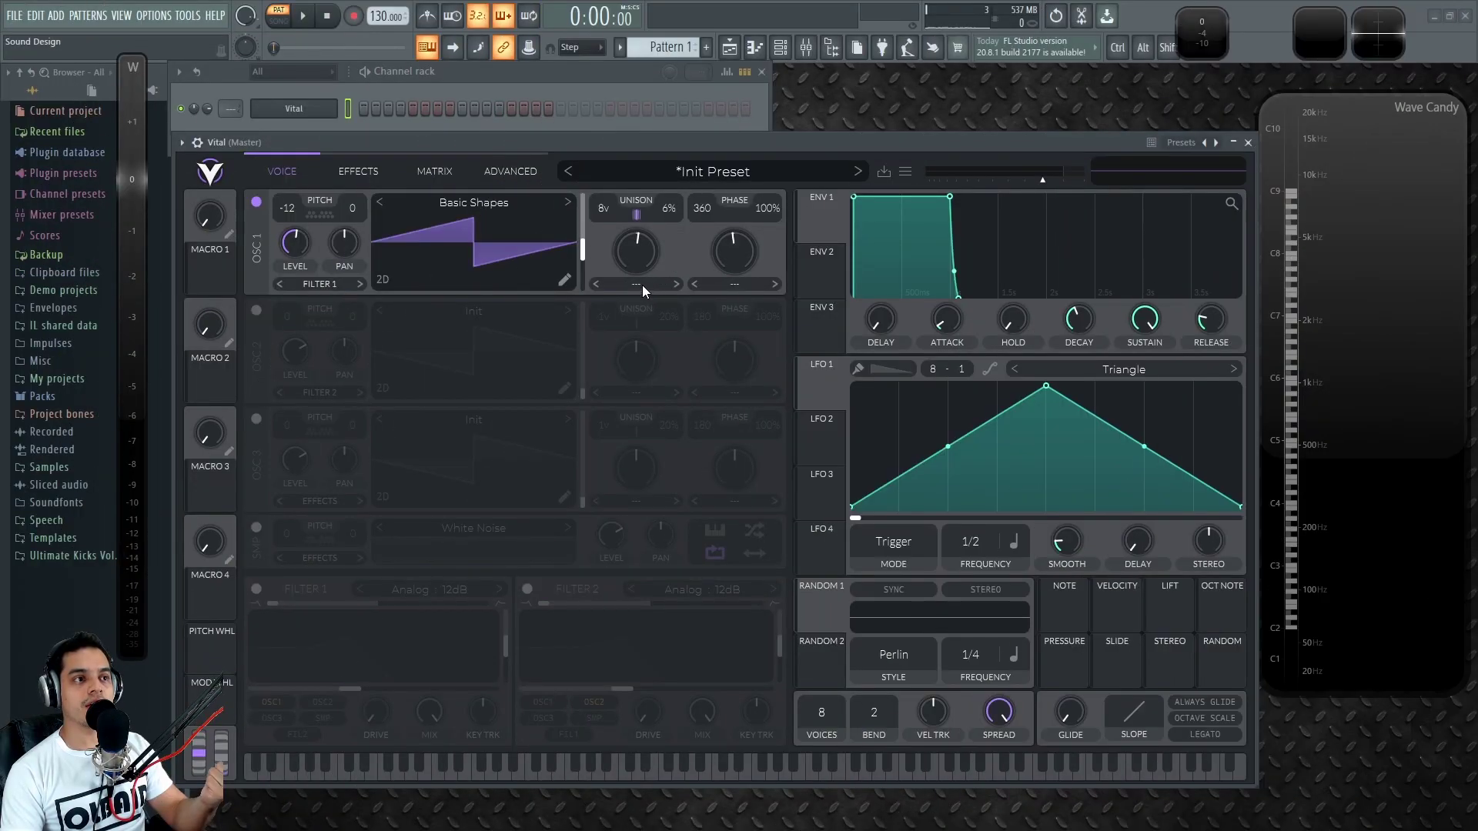
# Look over the spectral morph types offered for oscillator 1 without choosing one
pyautogui.click(640, 284)
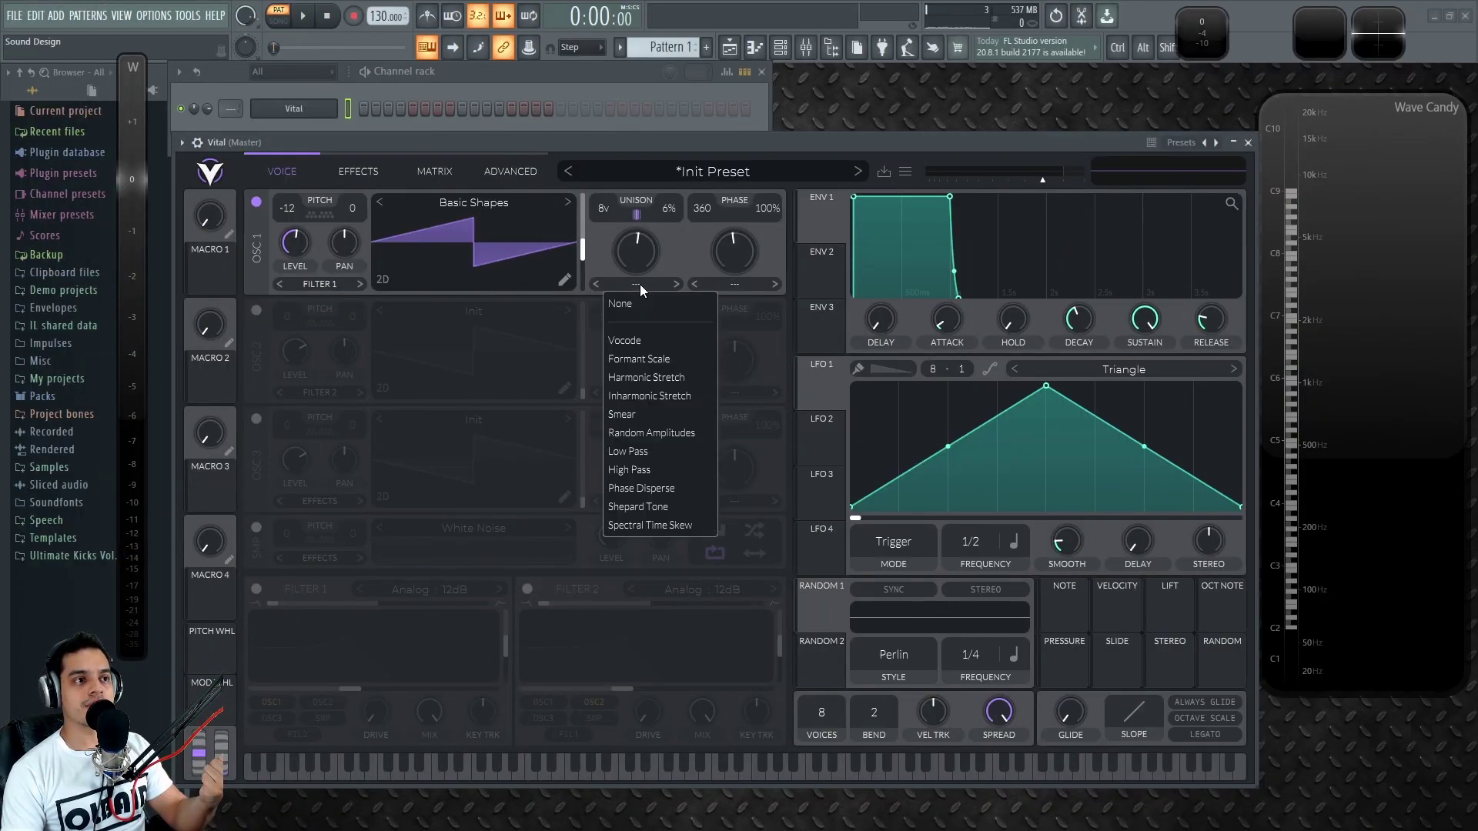
pyautogui.click(670, 259)
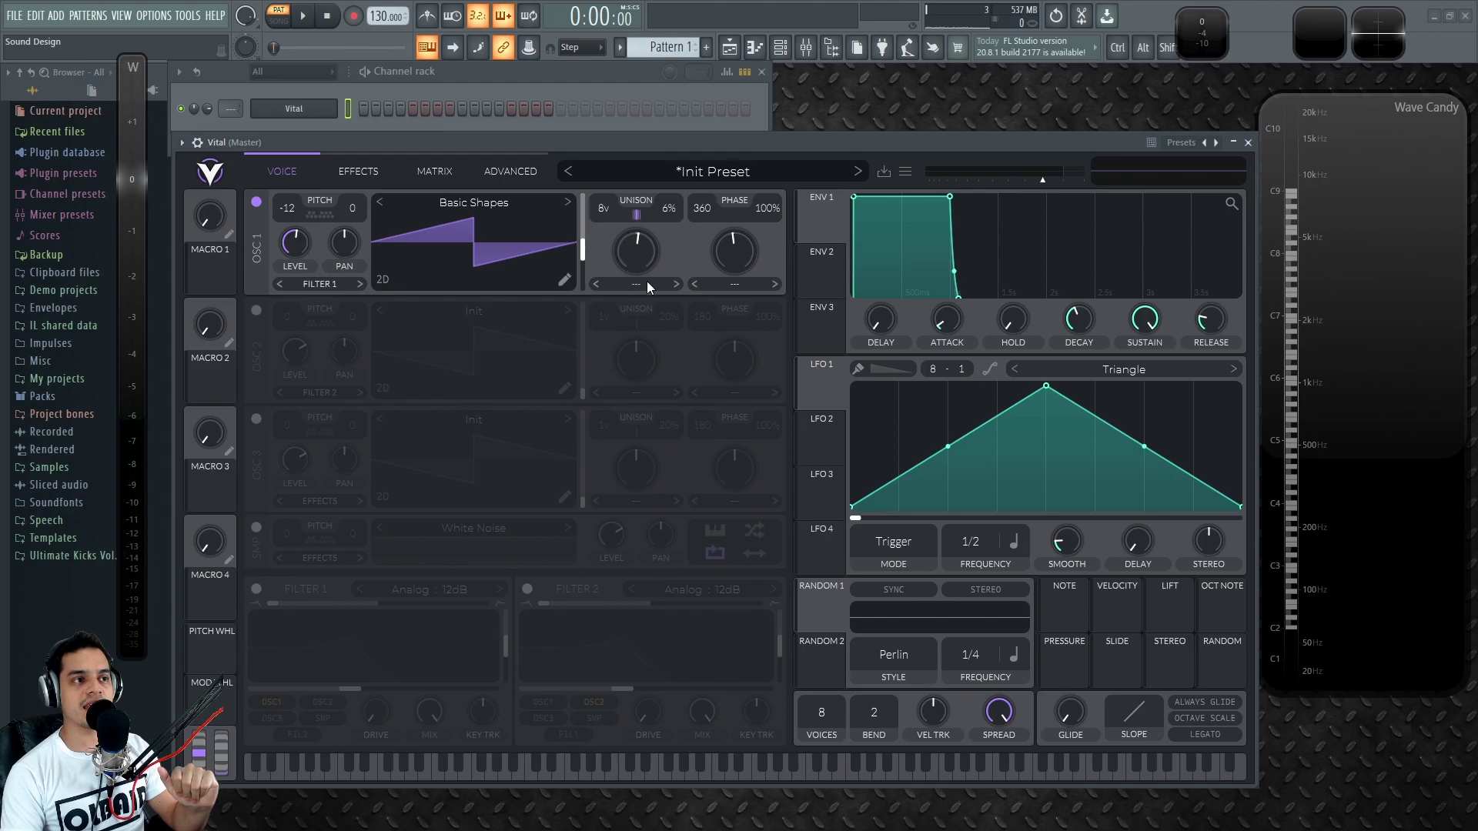
pyautogui.click(640, 284)
pyautogui.click(680, 265)
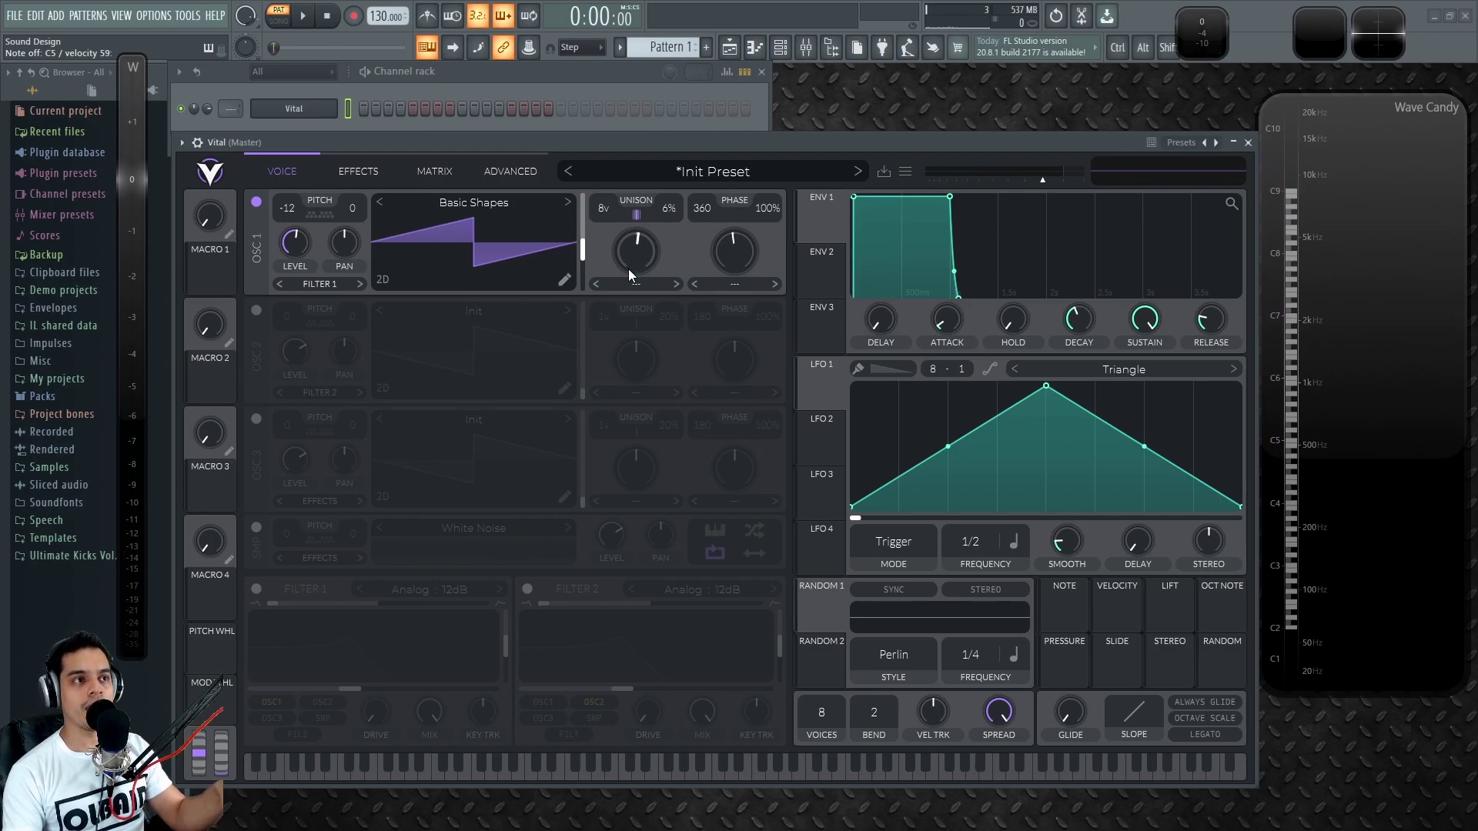
# Set oscillator 1's unison to one voice with 0% detune, and reset its transpose to 0 with a reduced level
pyautogui.moveTo(669, 206); pyautogui.dragTo(604, 239)
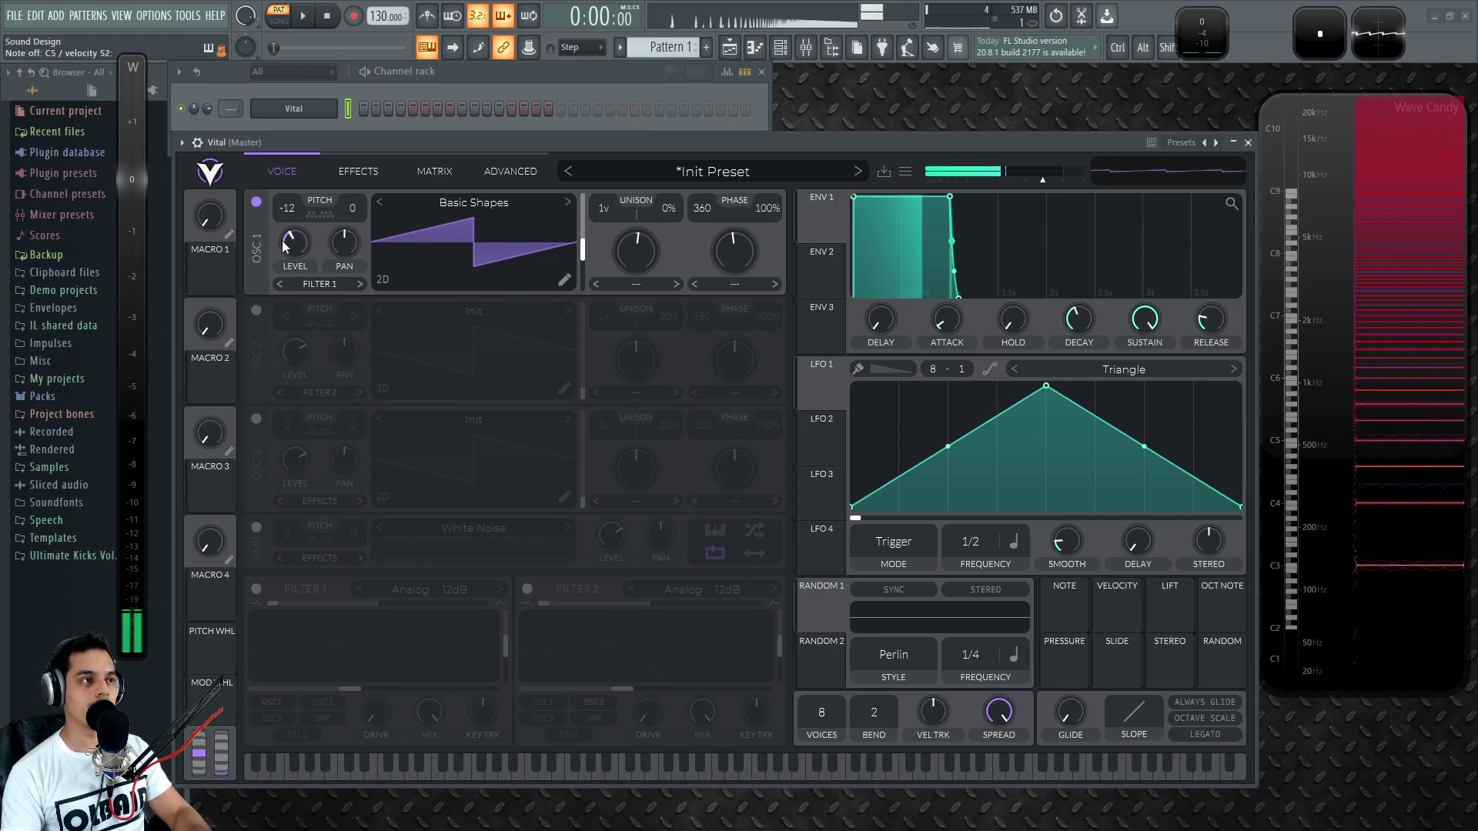
pyautogui.moveTo(285, 243)
pyautogui.doubleClick(289, 204)
pyautogui.moveTo(295, 244); pyautogui.dragTo(303, 300)
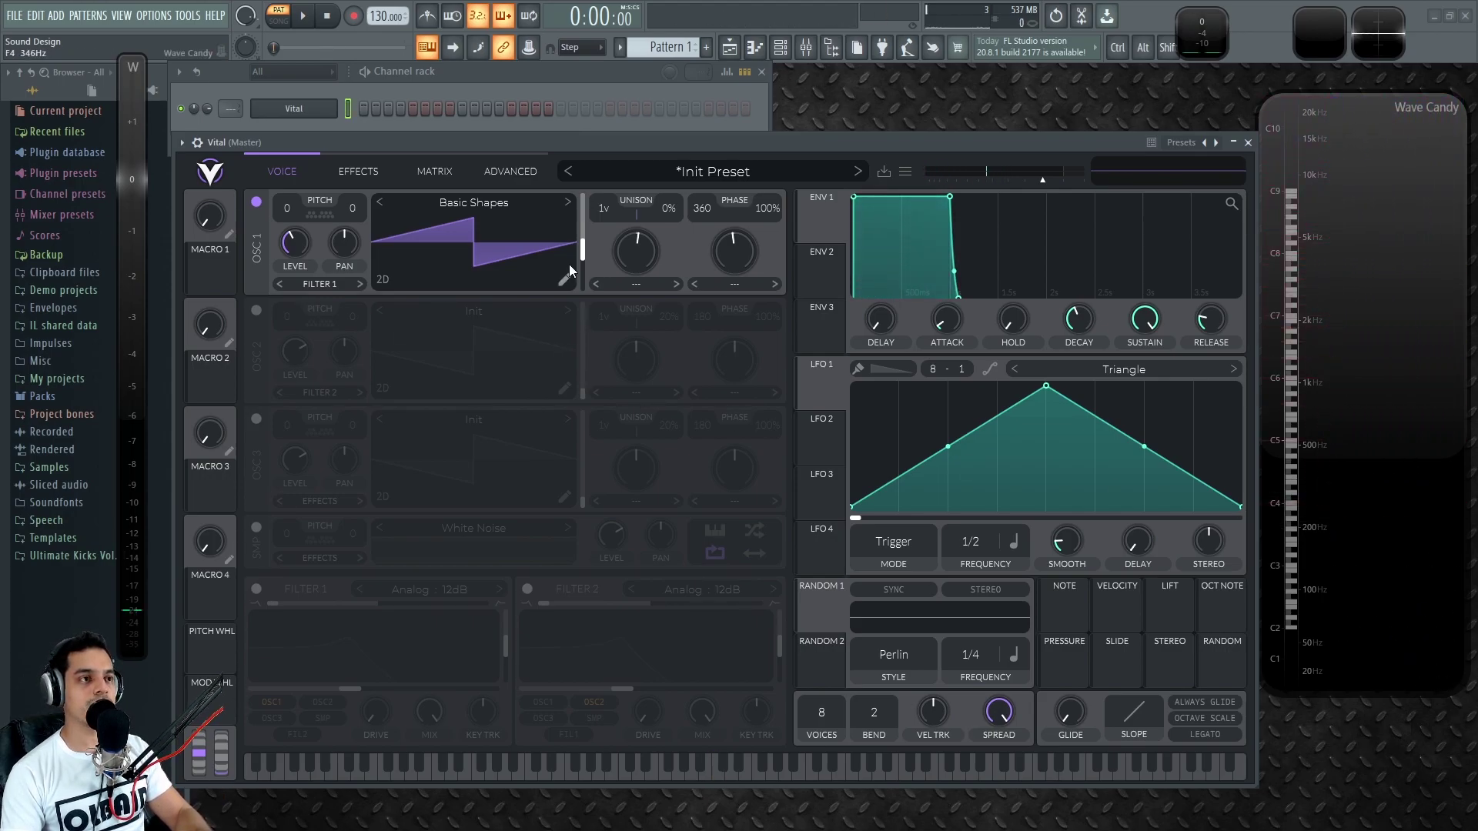
# Apply the Formant Scale spectral morph to oscillator 1, sweep its amount, and set the morph type back to None
pyautogui.click(639, 285)
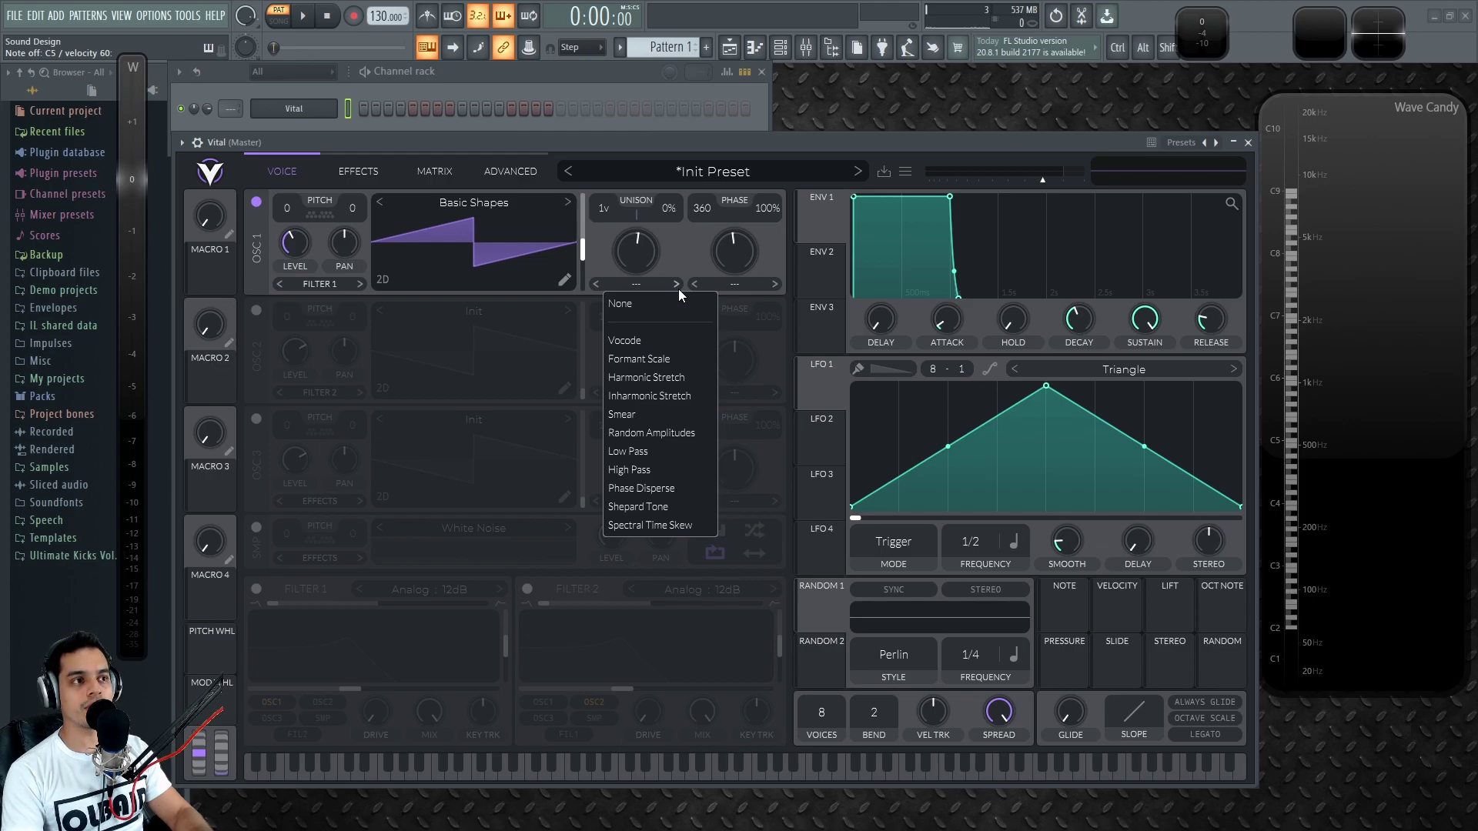
pyautogui.click(654, 358)
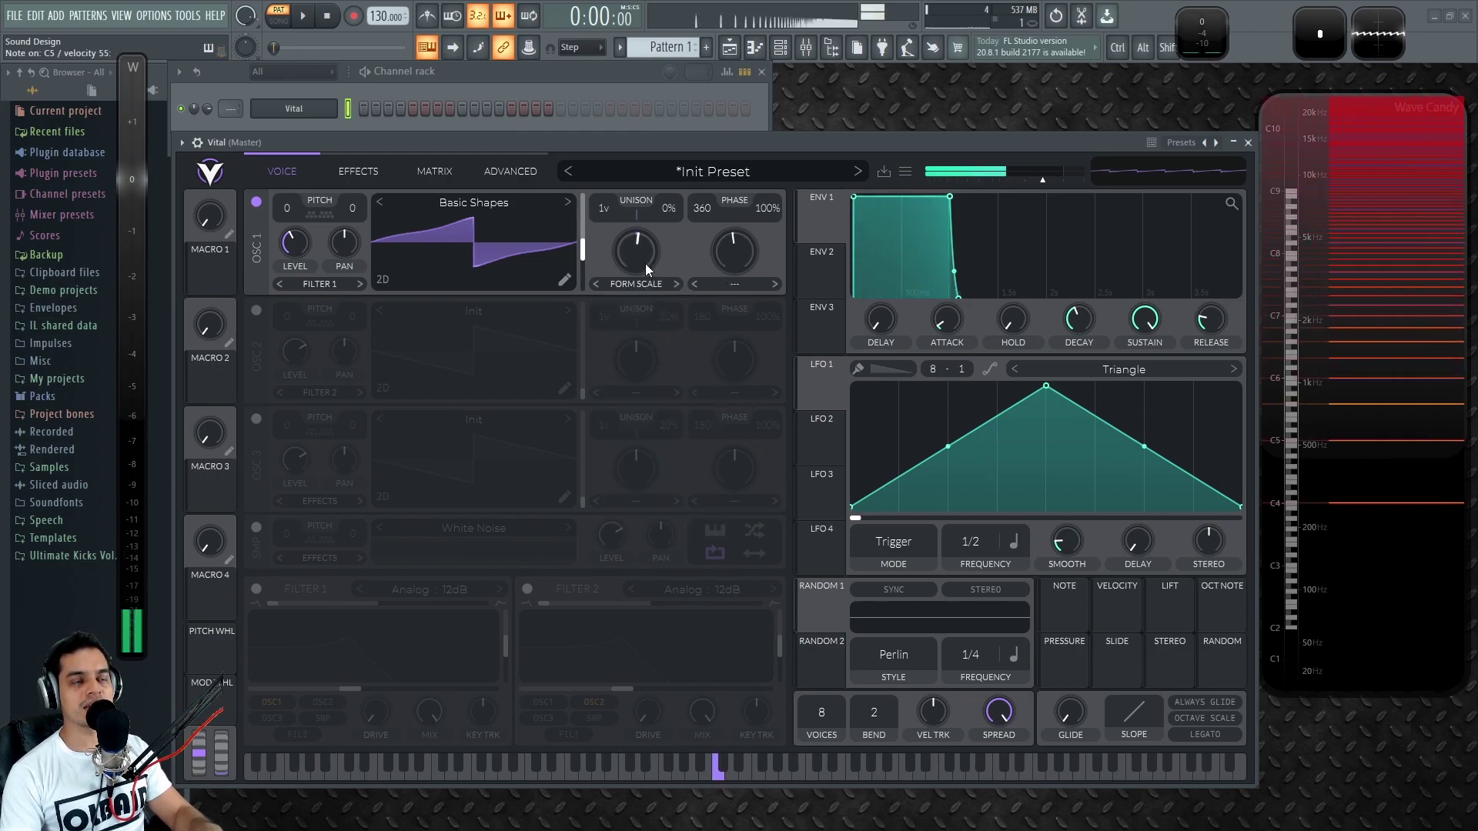
pyautogui.moveTo(644, 243); pyautogui.dragTo(651, 188)
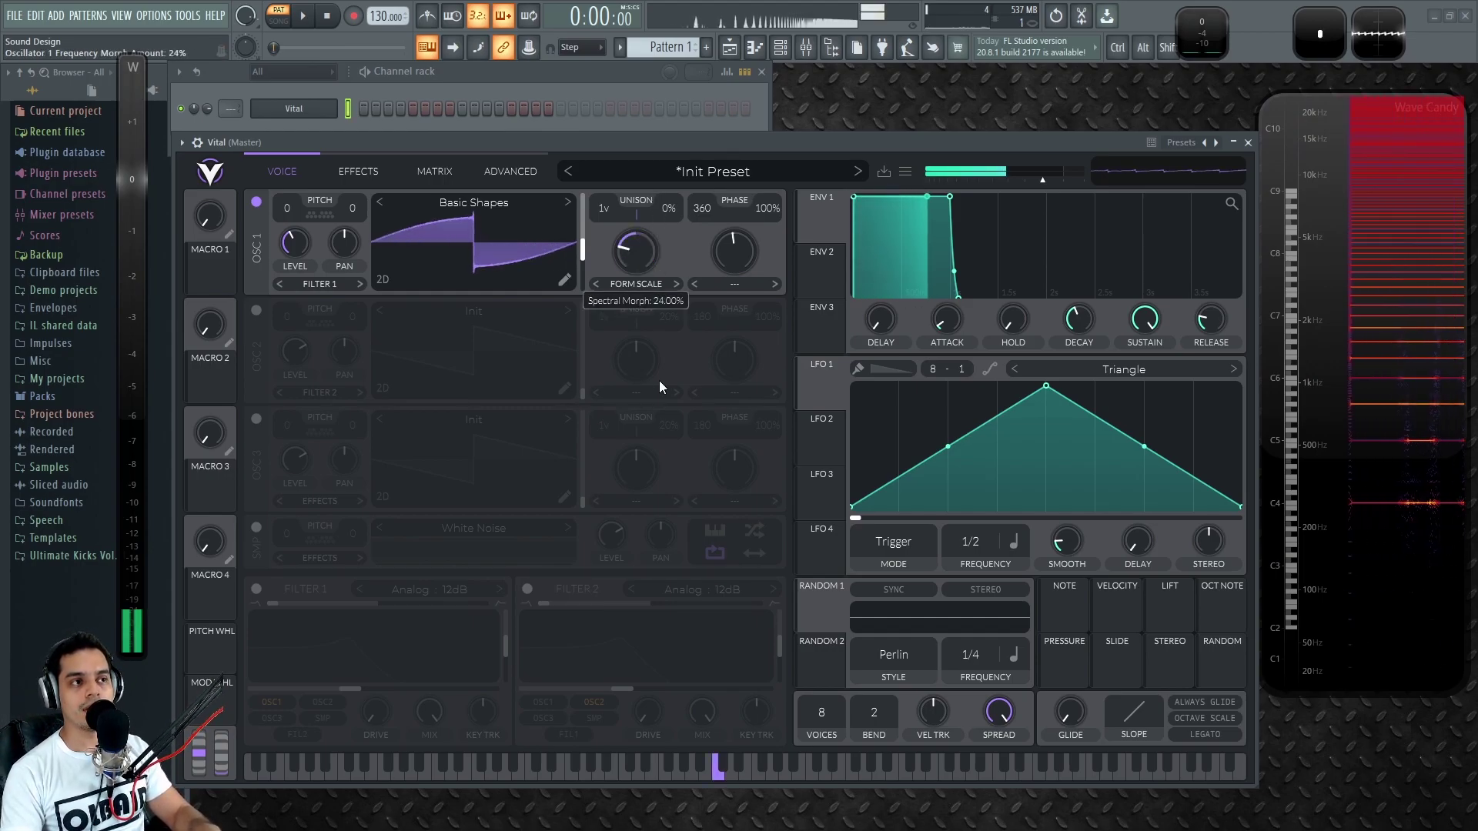
pyautogui.click(640, 284)
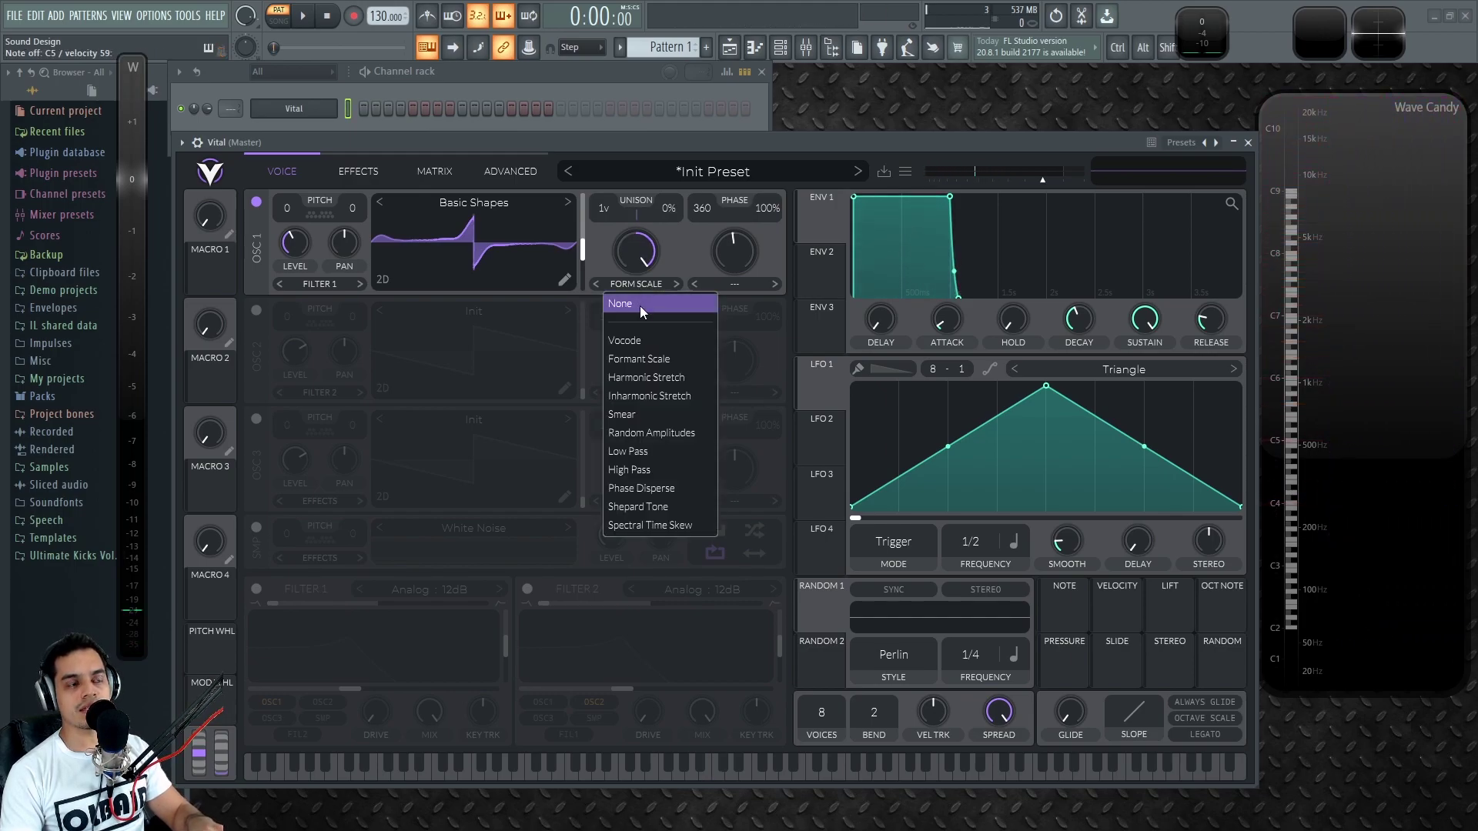
pyautogui.click(640, 305)
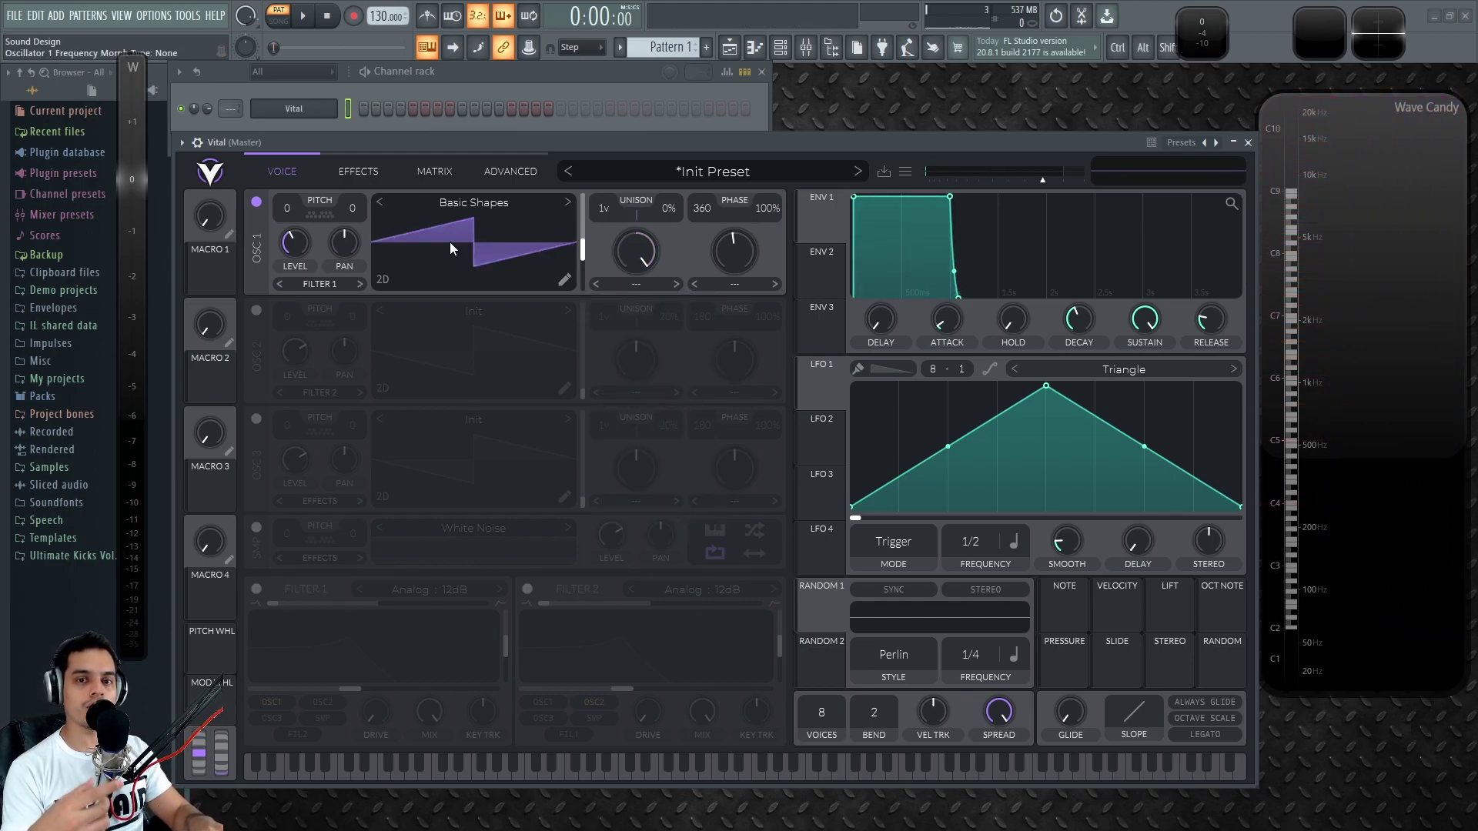
# Look over the wave morph types offered for oscillator 1, including the FM and RM sources
pyautogui.click(745, 285)
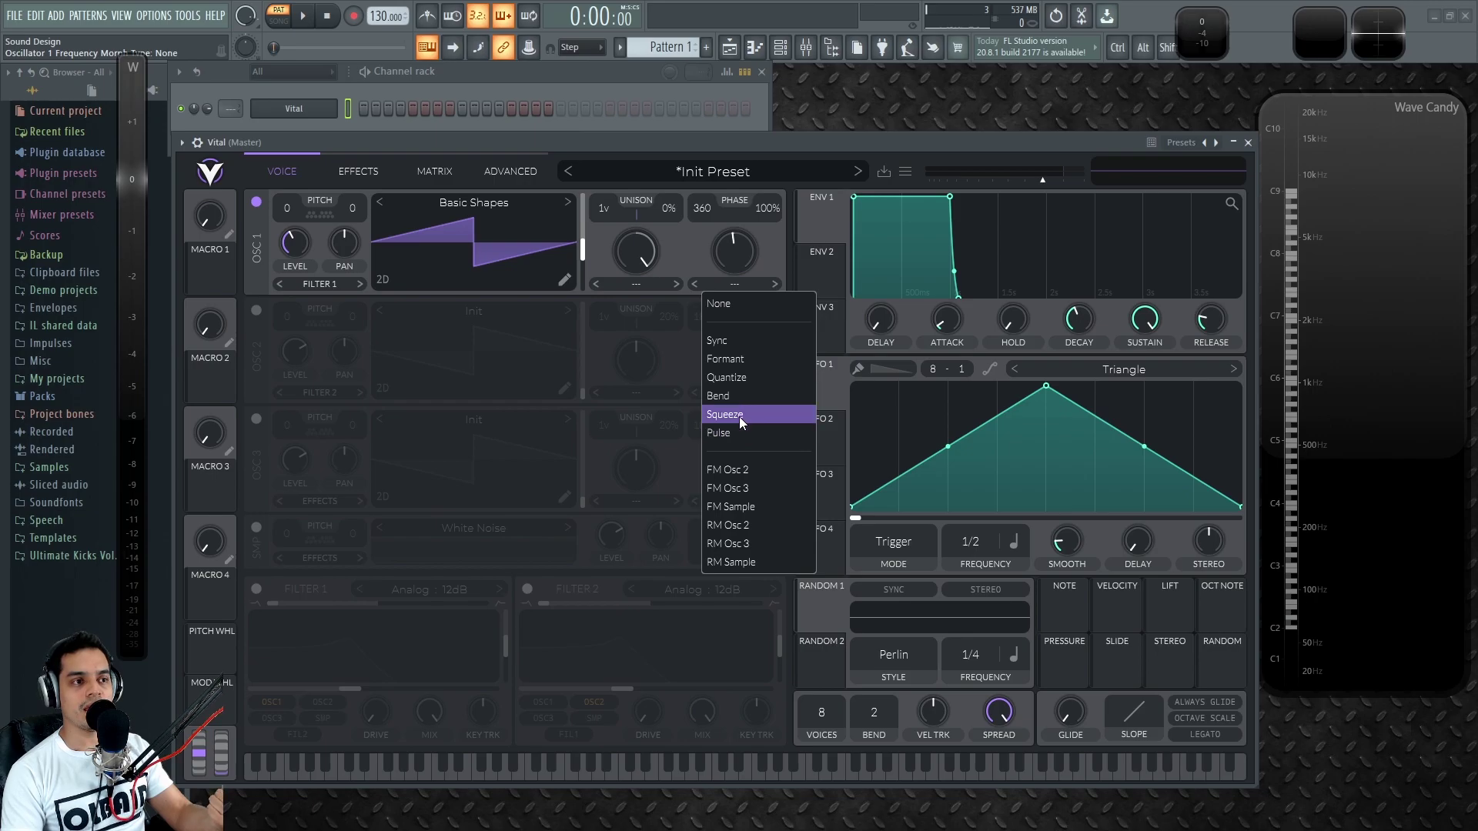
pyautogui.click(783, 146)
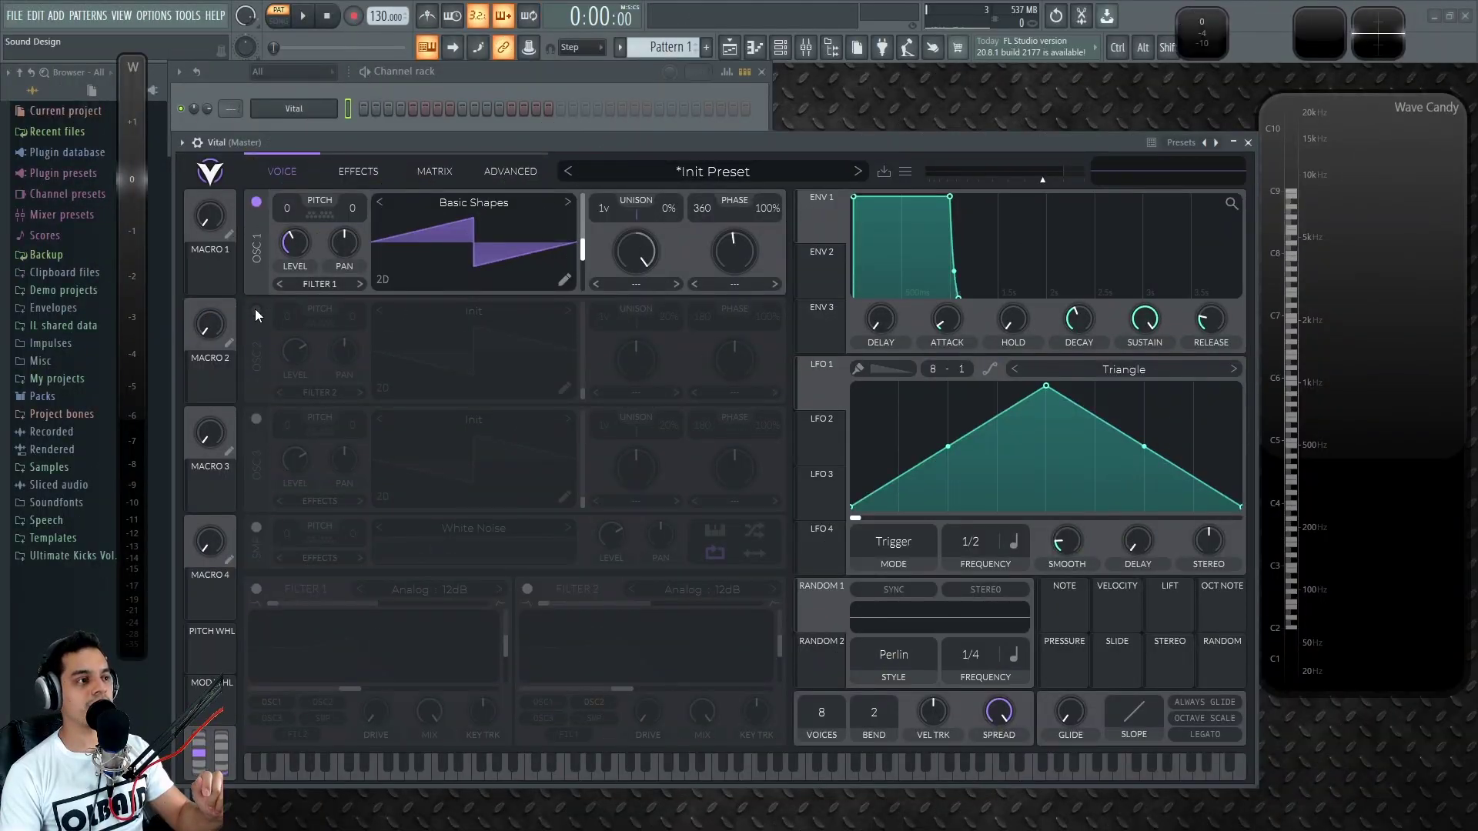
# Turn on oscillators 2 and 3
pyautogui.click(256, 310)
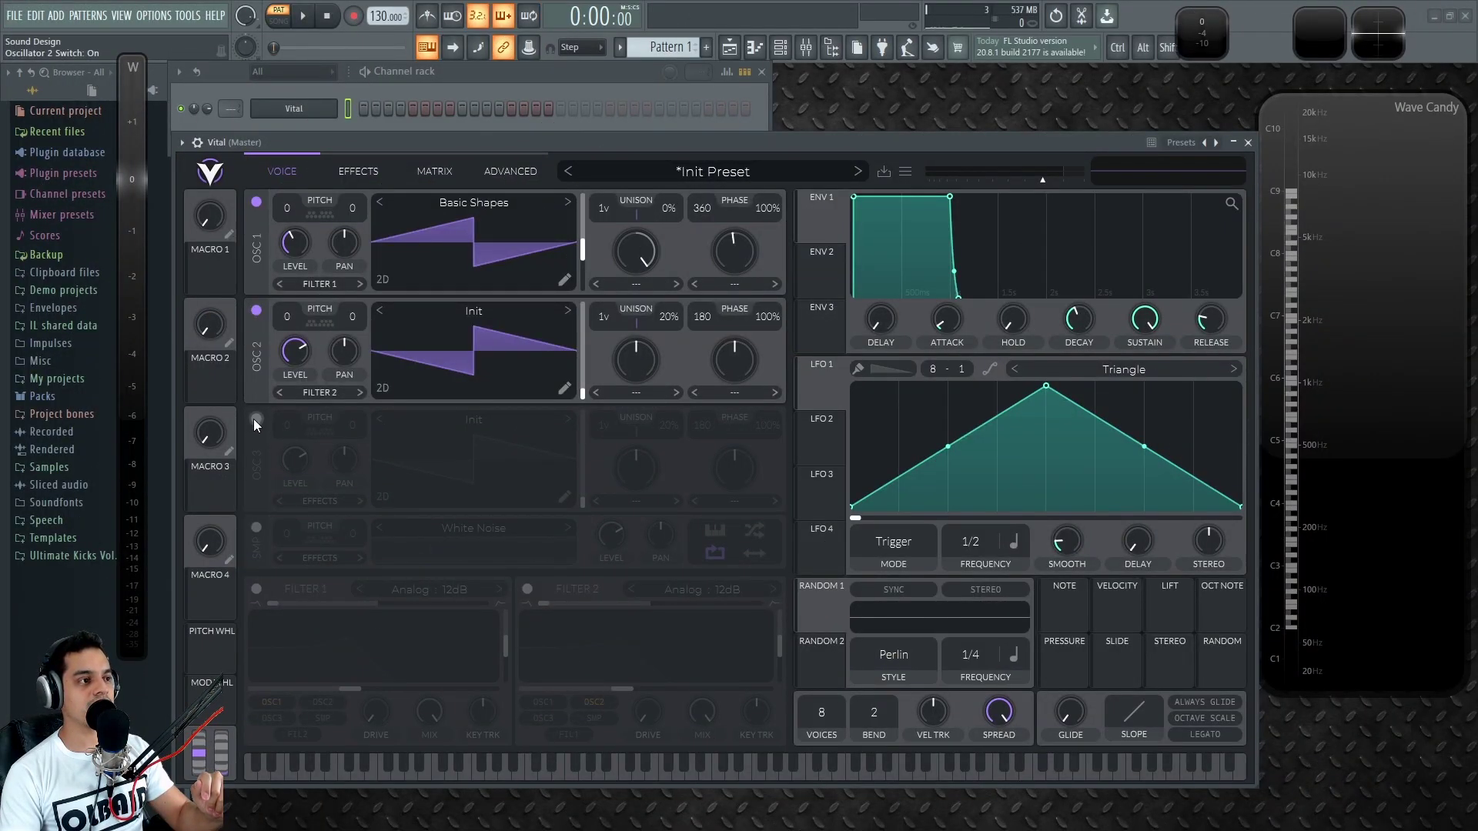
pyautogui.click(256, 420)
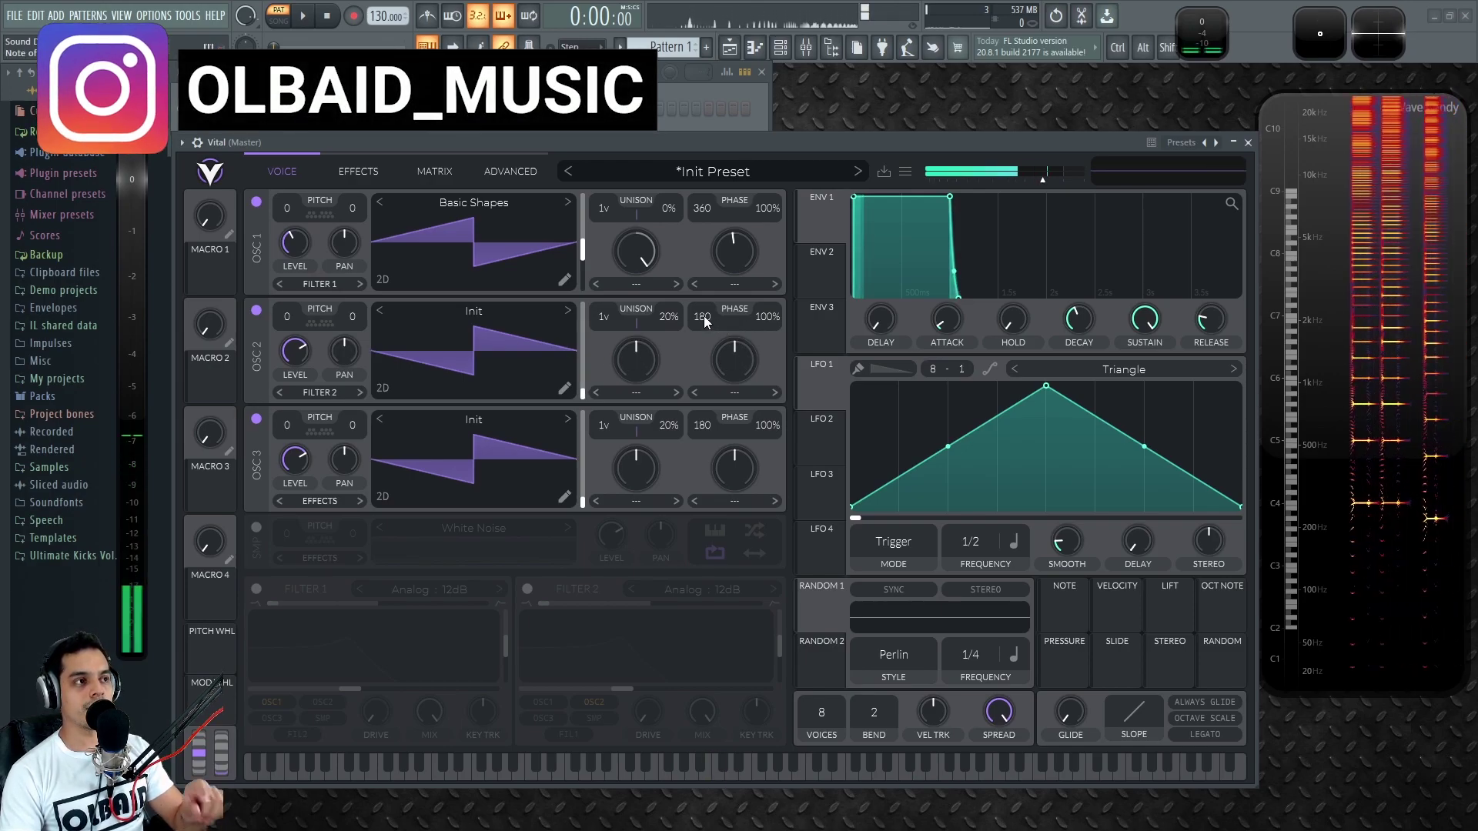
# Set oscillators 2 and 3 to 0% phase randomization with phases 295 and 0, comparing oscillator 3 against 100% randomization
pyautogui.moveTo(740, 331); pyautogui.dragTo(782, 524)
pyautogui.doubleClick(768, 428)
pyautogui.moveTo(702, 331); pyautogui.dragTo(709, 291)
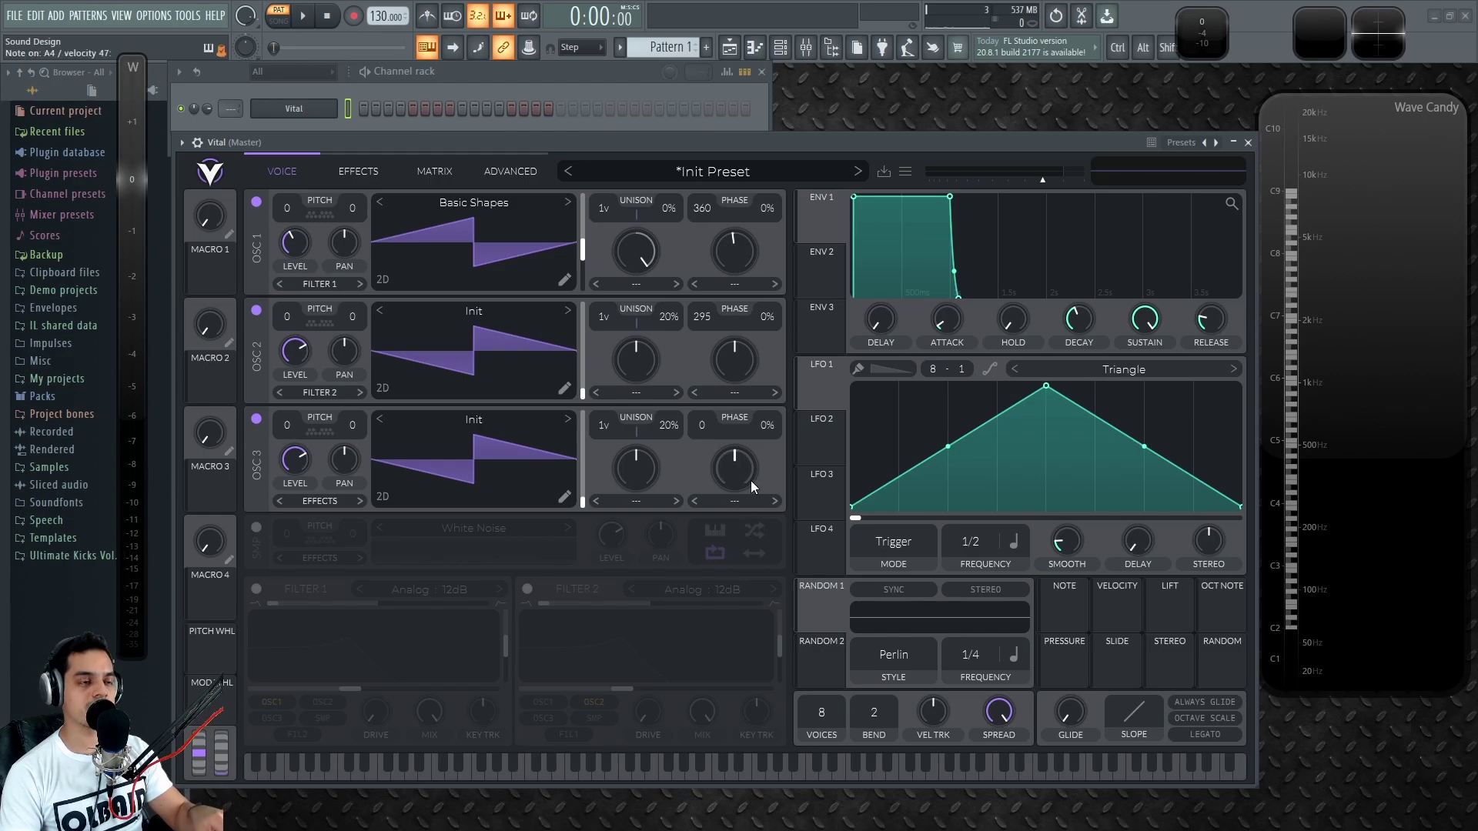
pyautogui.moveTo(751, 481); pyautogui.dragTo(772, 380)
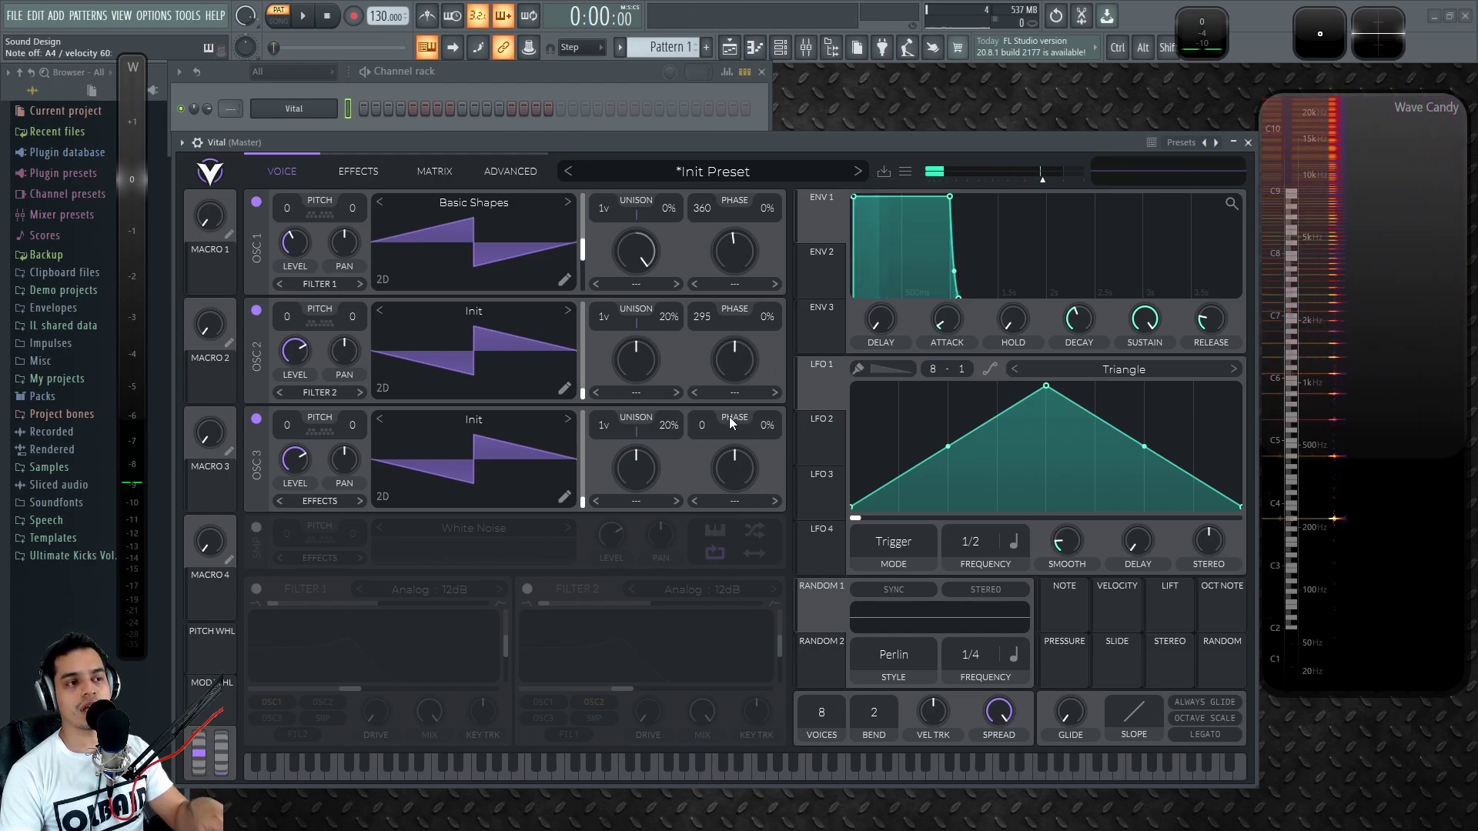
pyautogui.moveTo(786, 214); pyautogui.dragTo(786, 210)
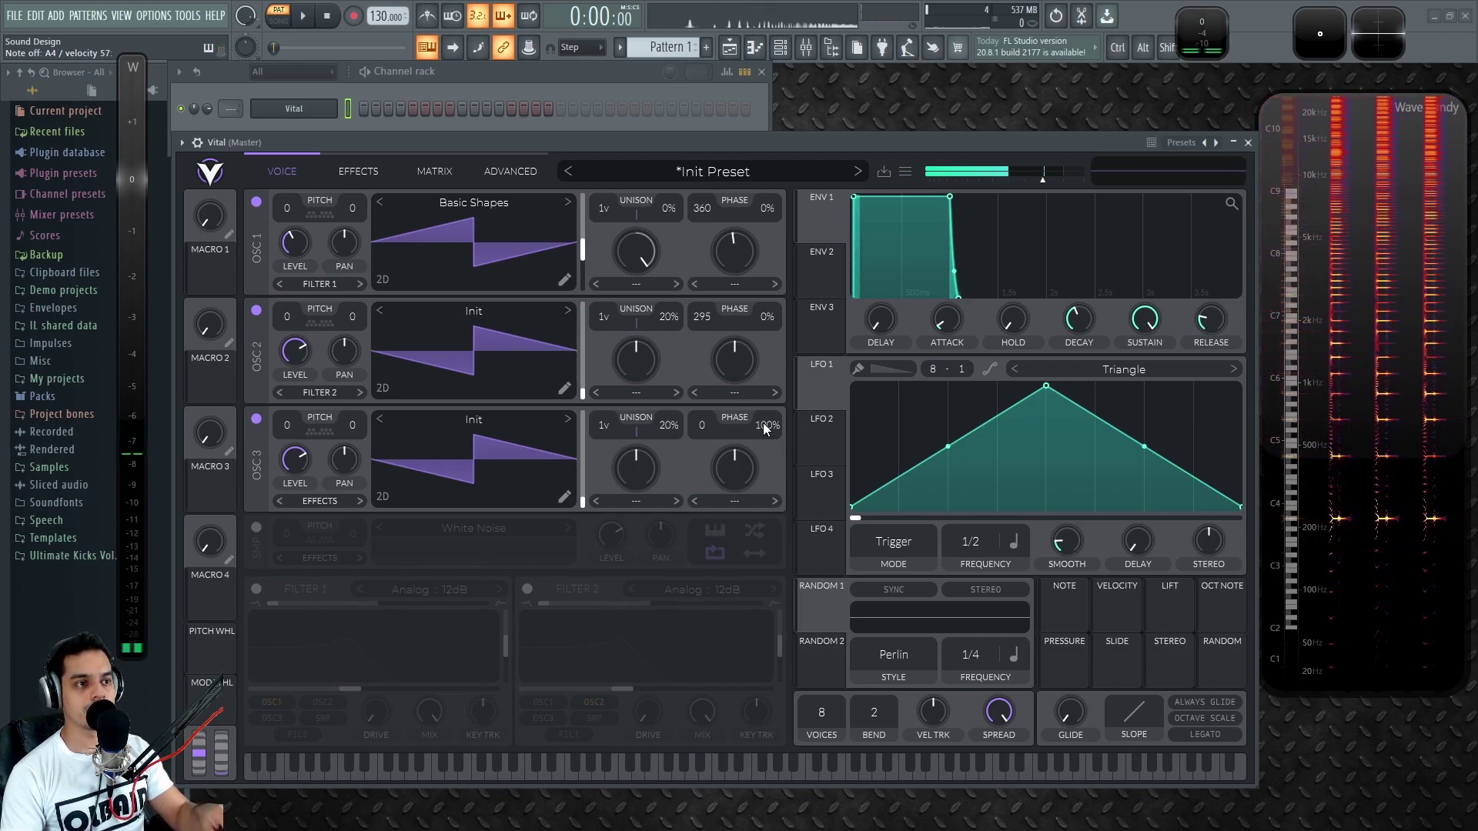
pyautogui.moveTo(764, 423); pyautogui.dragTo(765, 501)
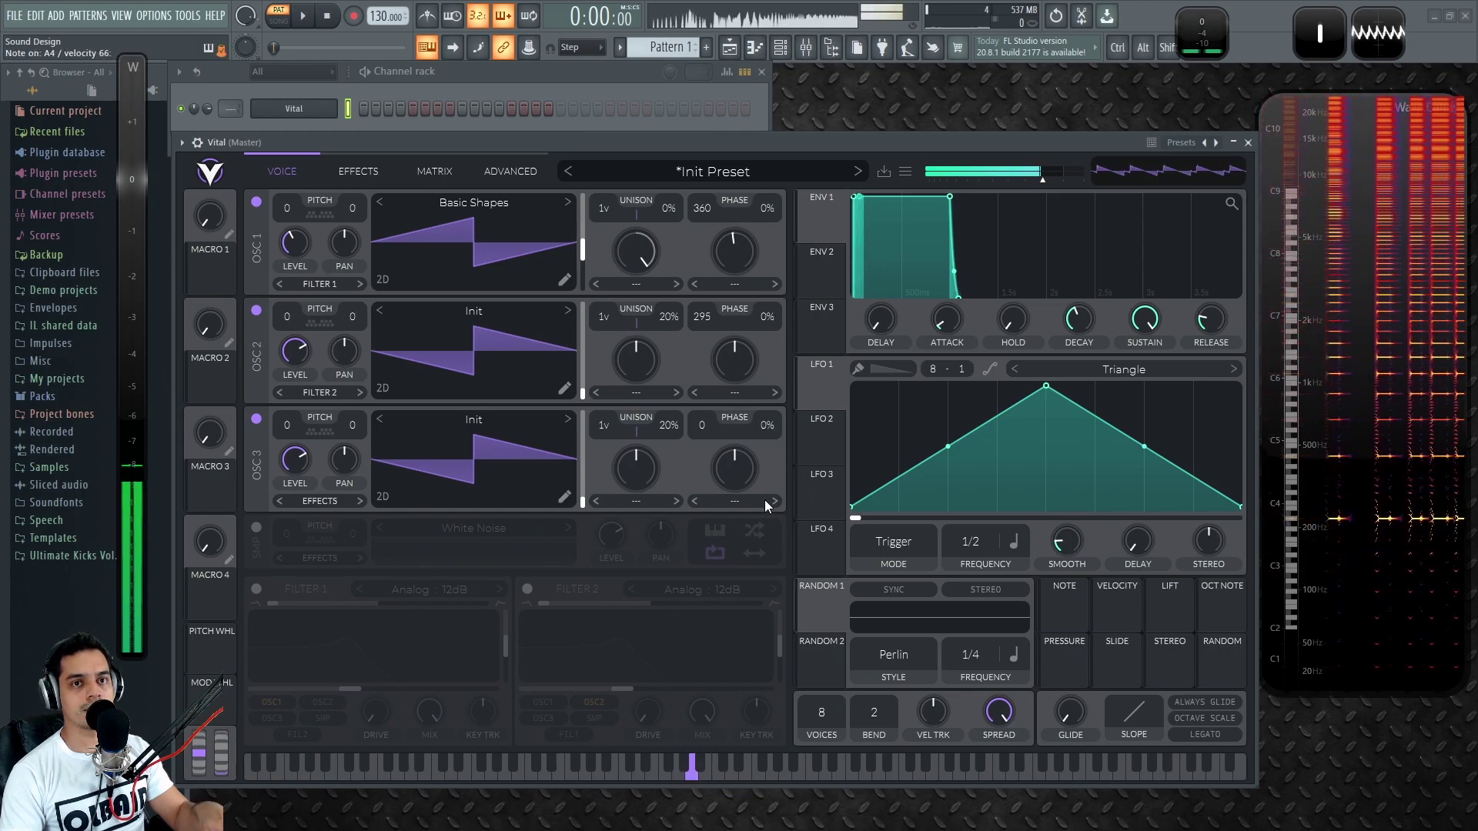
# Sweep the phases of oscillators 1 and 2, setting oscillator 1 to 0 and oscillator 2 to 360
pyautogui.moveTo(698, 208); pyautogui.dragTo(719, 622)
pyautogui.moveTo(699, 317); pyautogui.dragTo(732, 579)
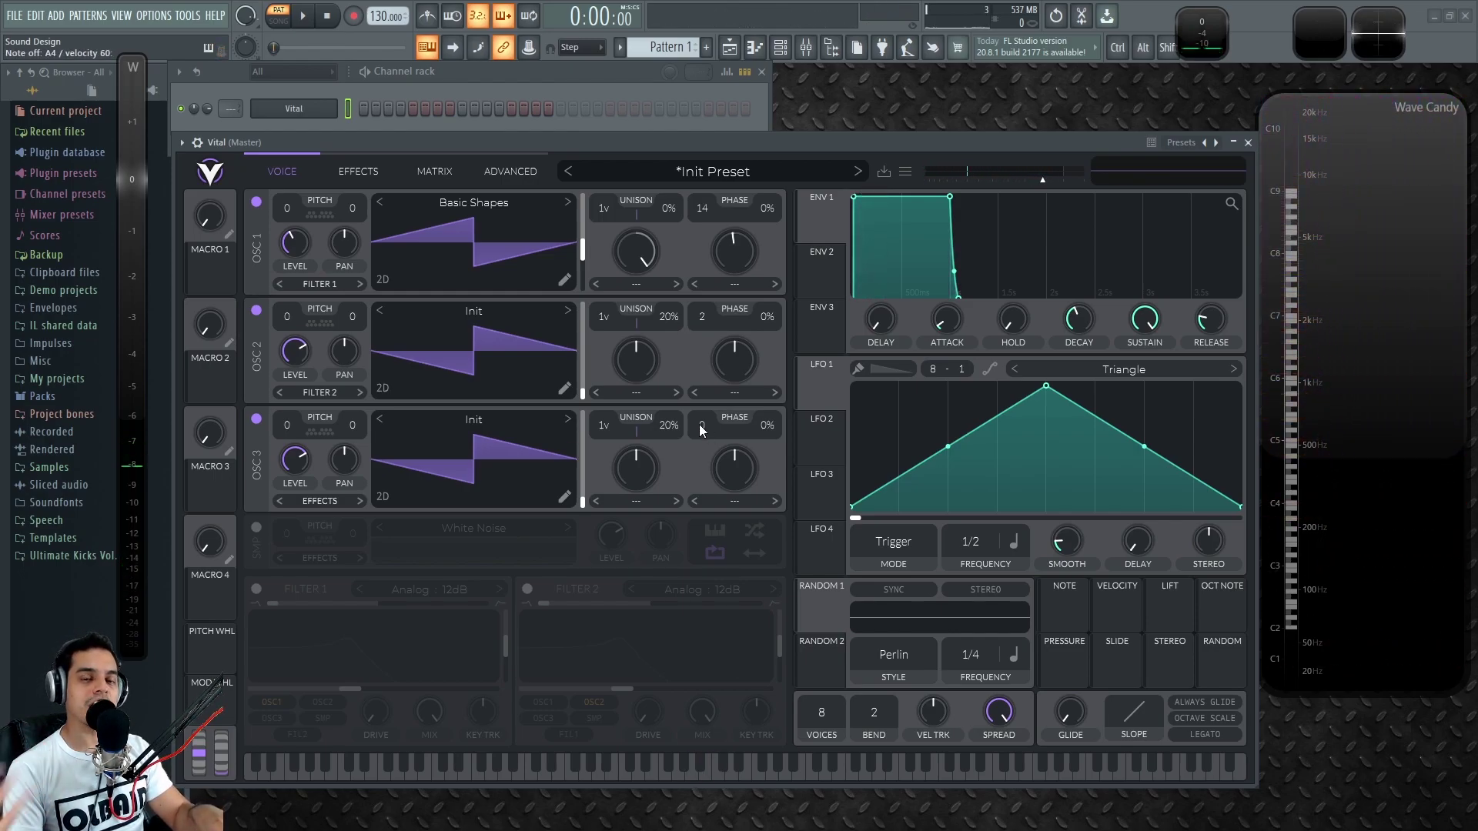
pyautogui.scroll(5, 737, 352)
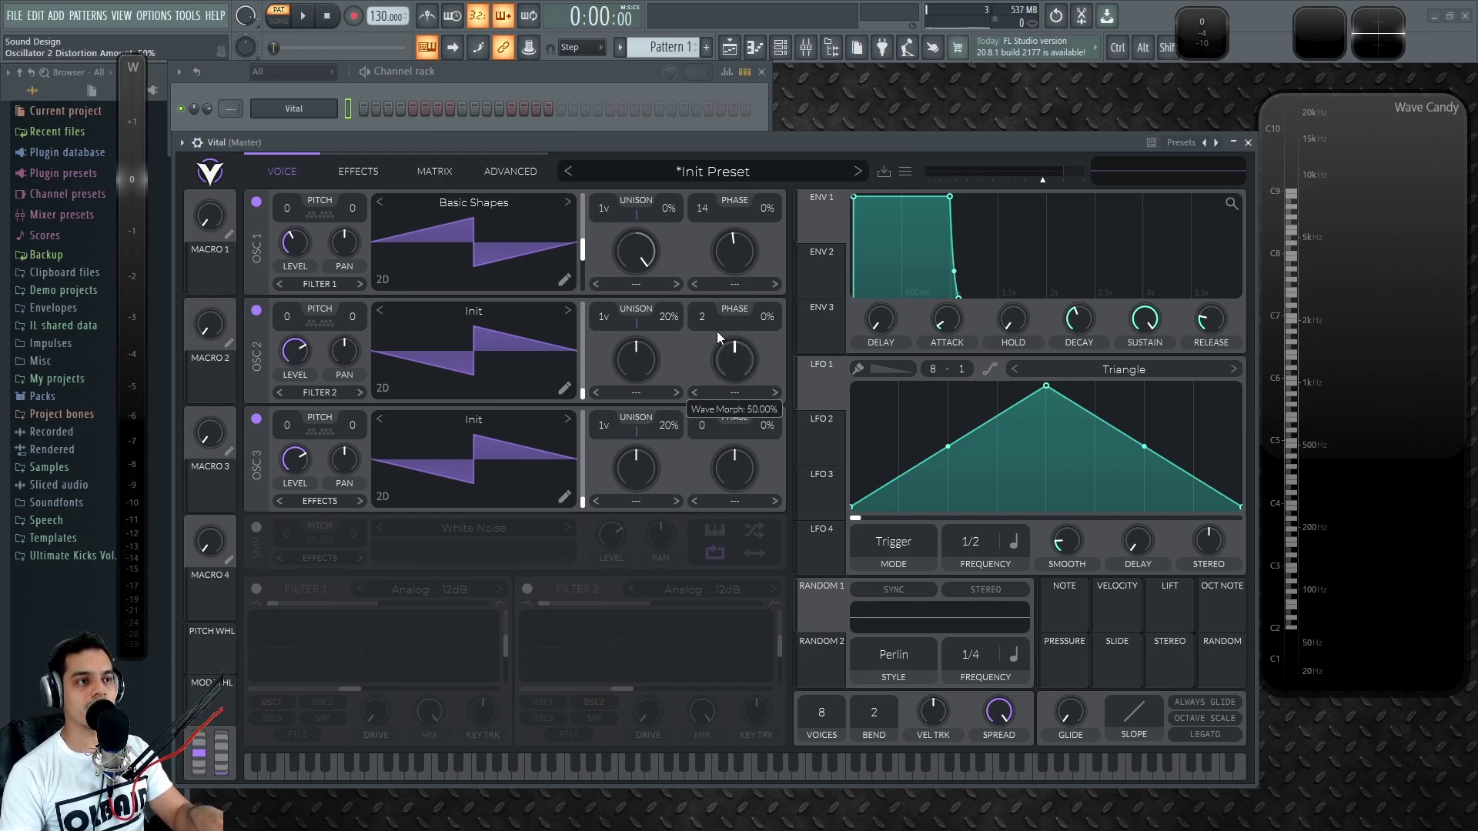
pyautogui.moveTo(718, 331); pyautogui.dragTo(704, 350)
pyautogui.hotkey('ctrl', 'z')
pyautogui.hotkey('ctrl', 'z')
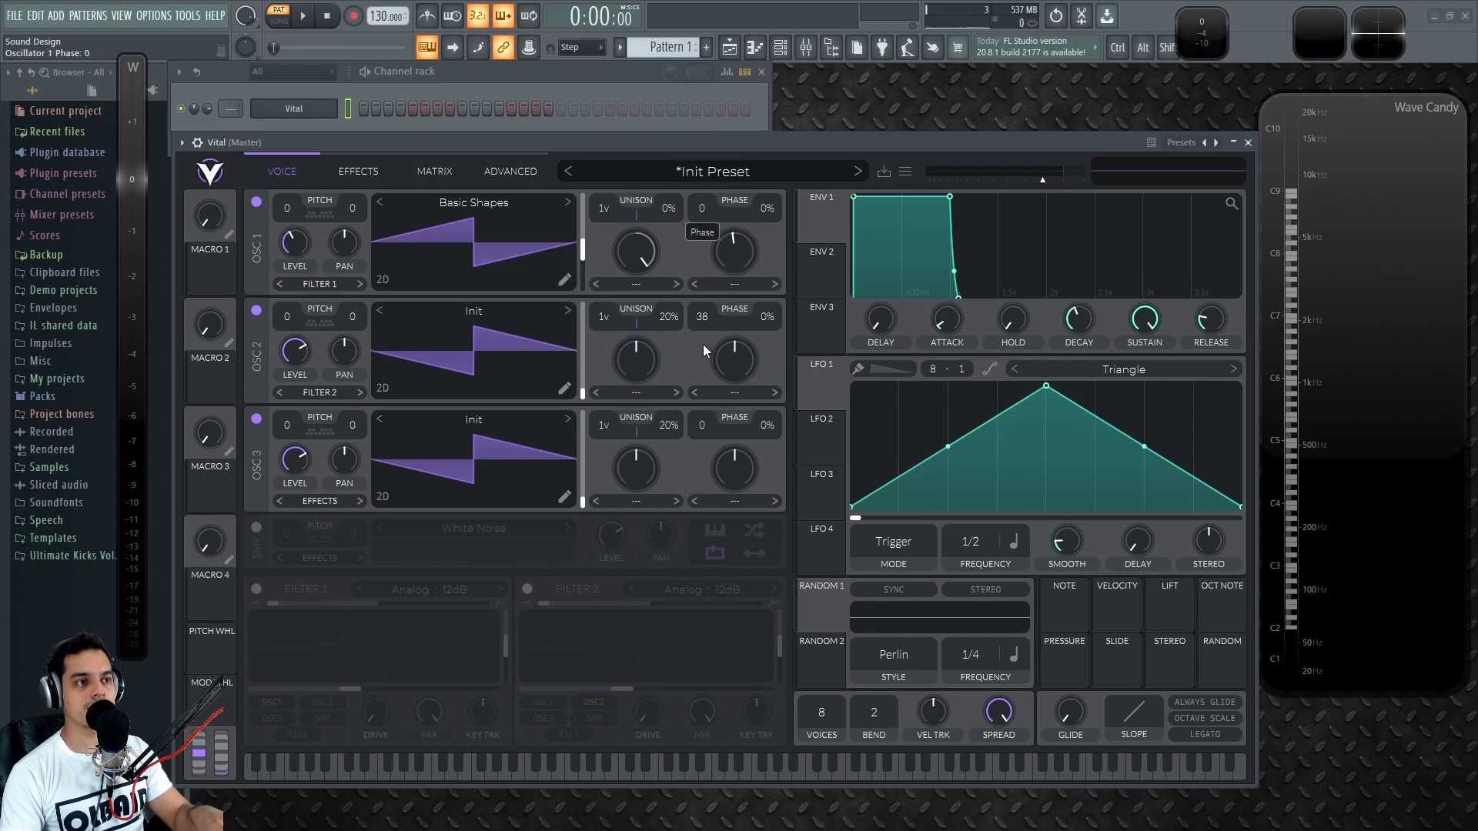
pyautogui.moveTo(704, 314); pyautogui.dragTo(706, 294)
# Switch oscillators 3 and 2 off and back on, and toggle the sample oscillator on and off
pyautogui.click(256, 420)
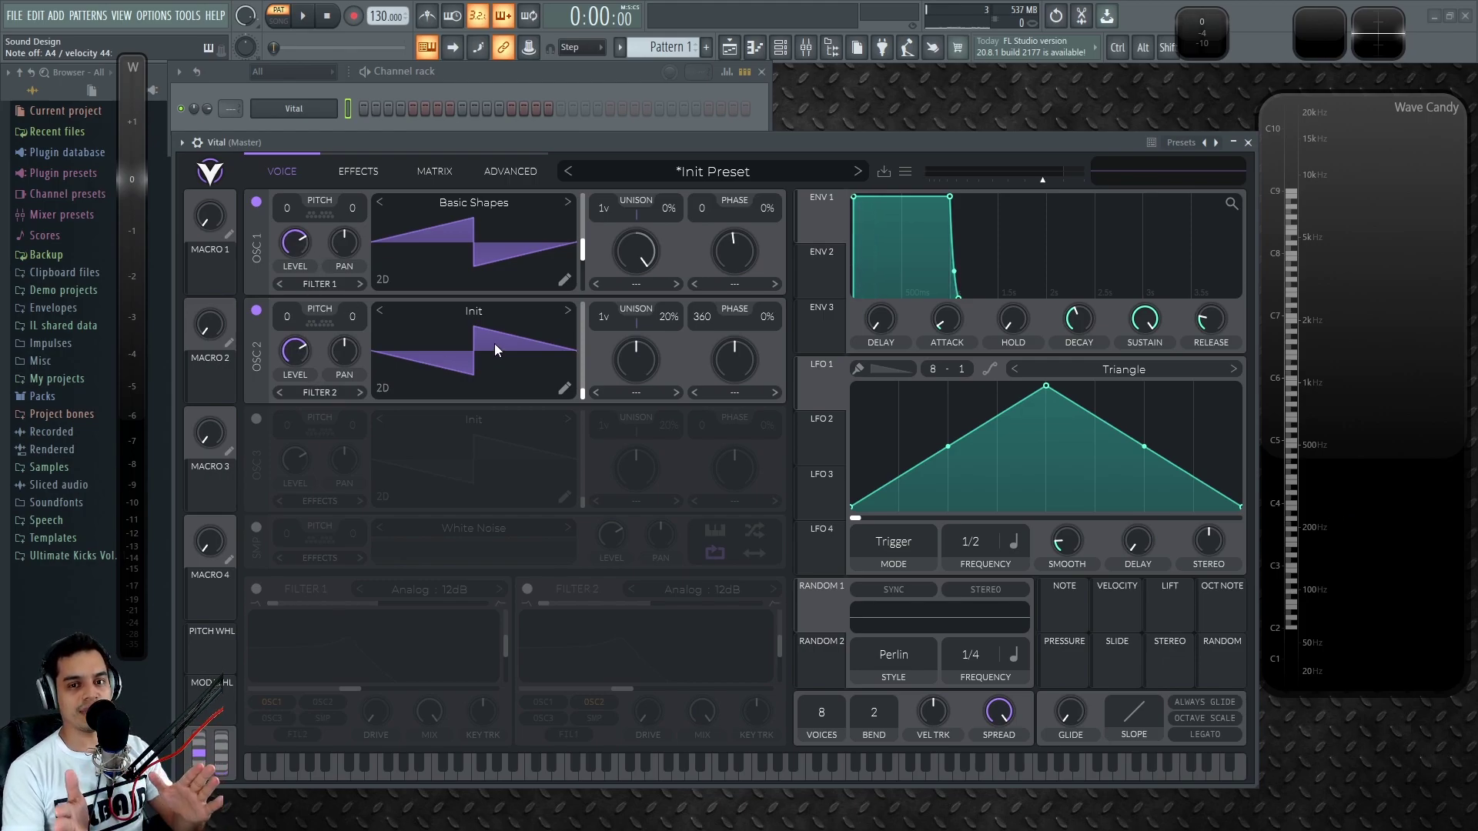
pyautogui.click(256, 310)
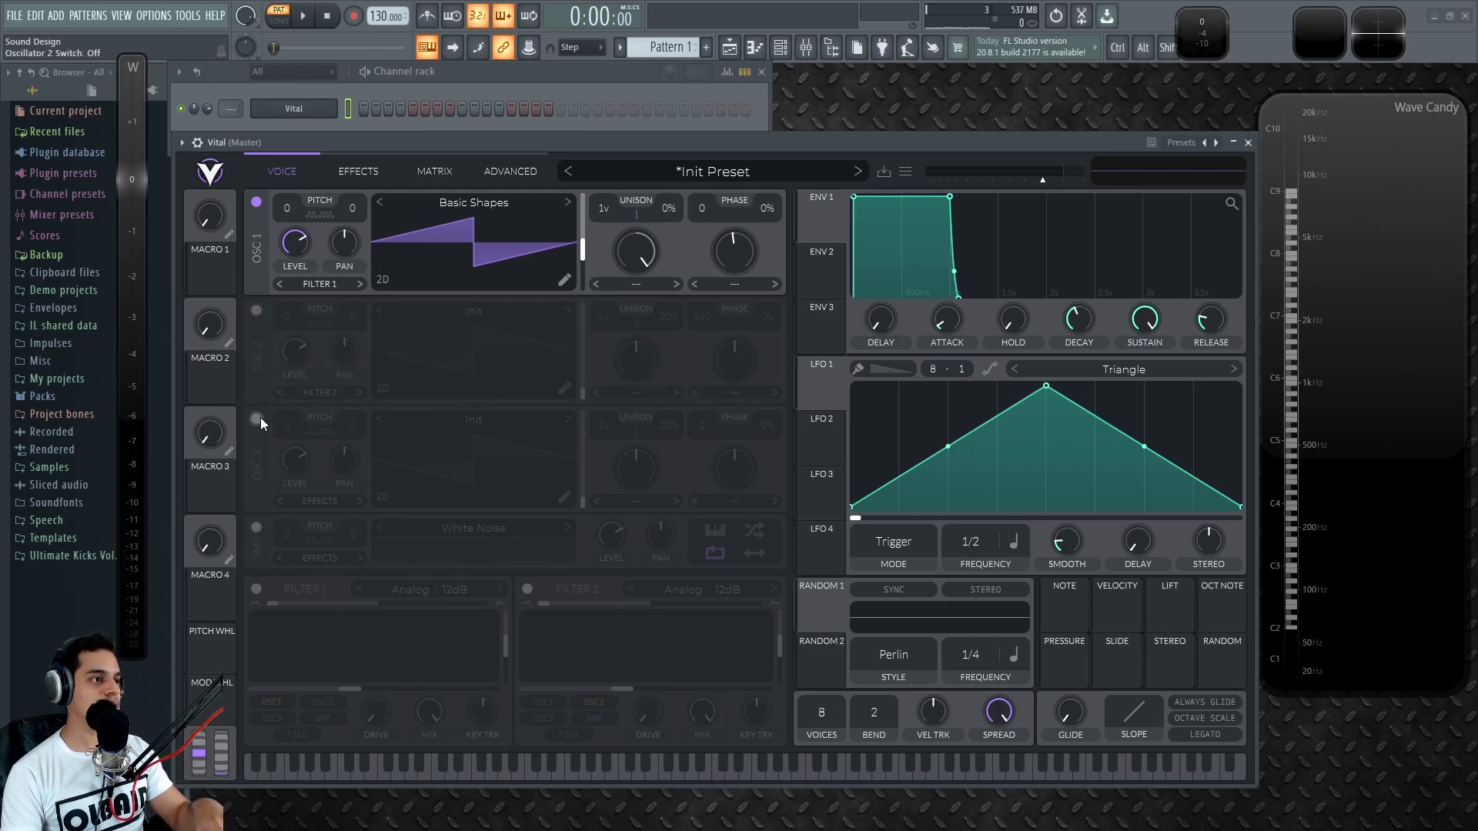
pyautogui.click(256, 419)
pyautogui.click(256, 310)
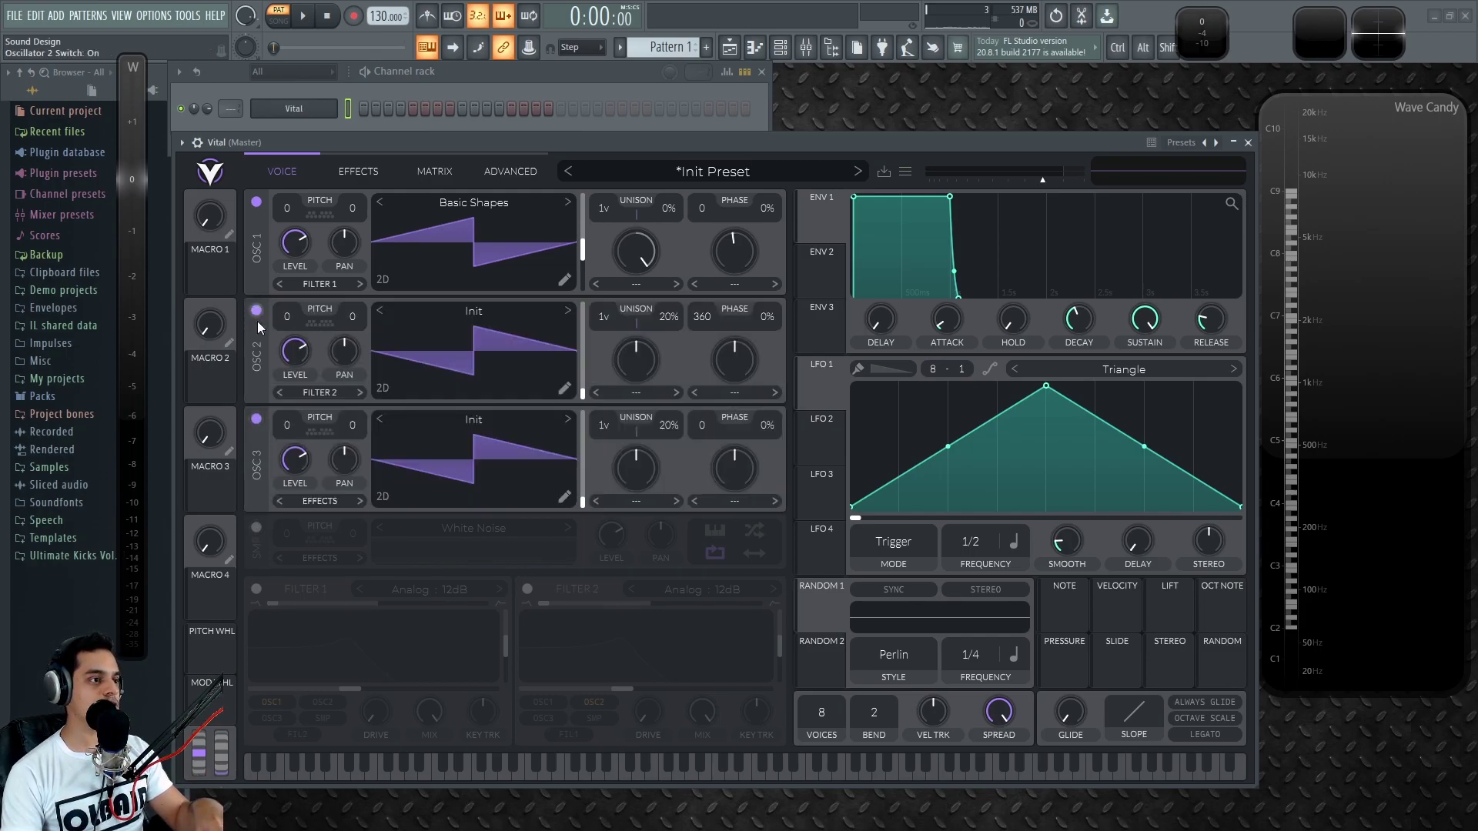
pyautogui.click(260, 527)
pyautogui.click(260, 527)
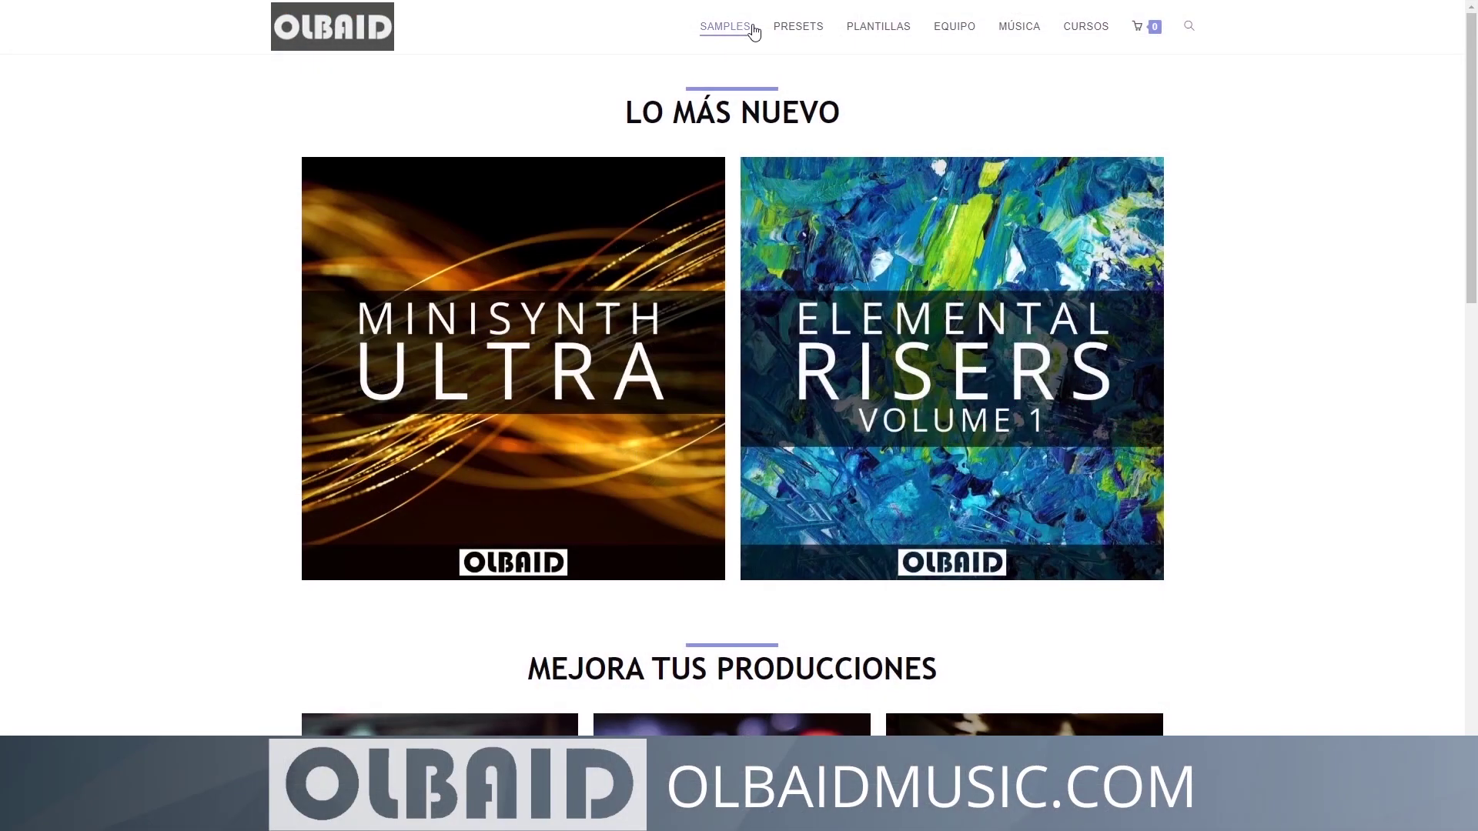
# Switch to the OLBAID website and look through its home page sections on productions, studio equipment and courses
pyautogui.scroll(-3, 1257, 215)
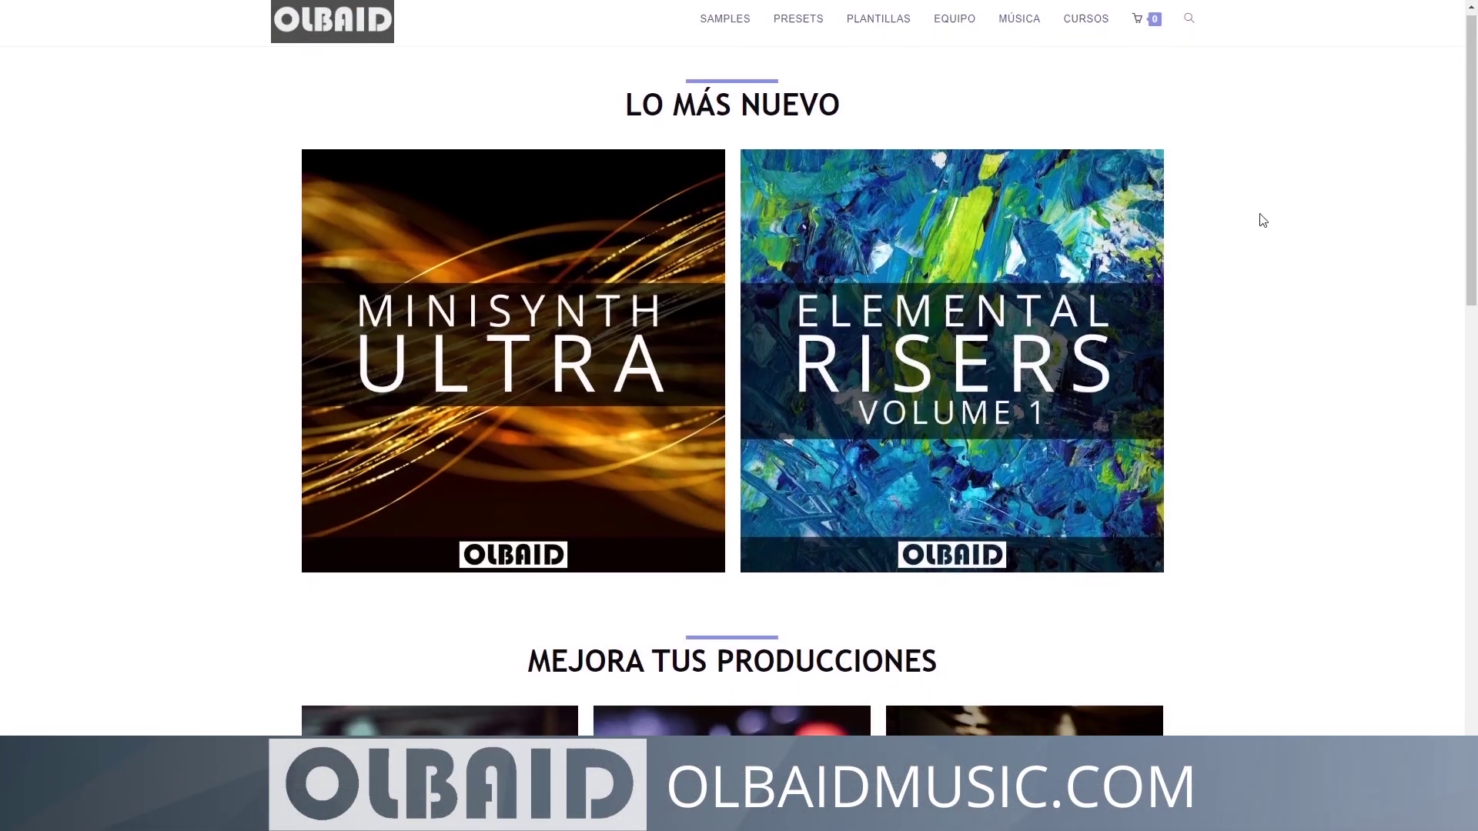
pyautogui.scroll(-7, 1276, 309)
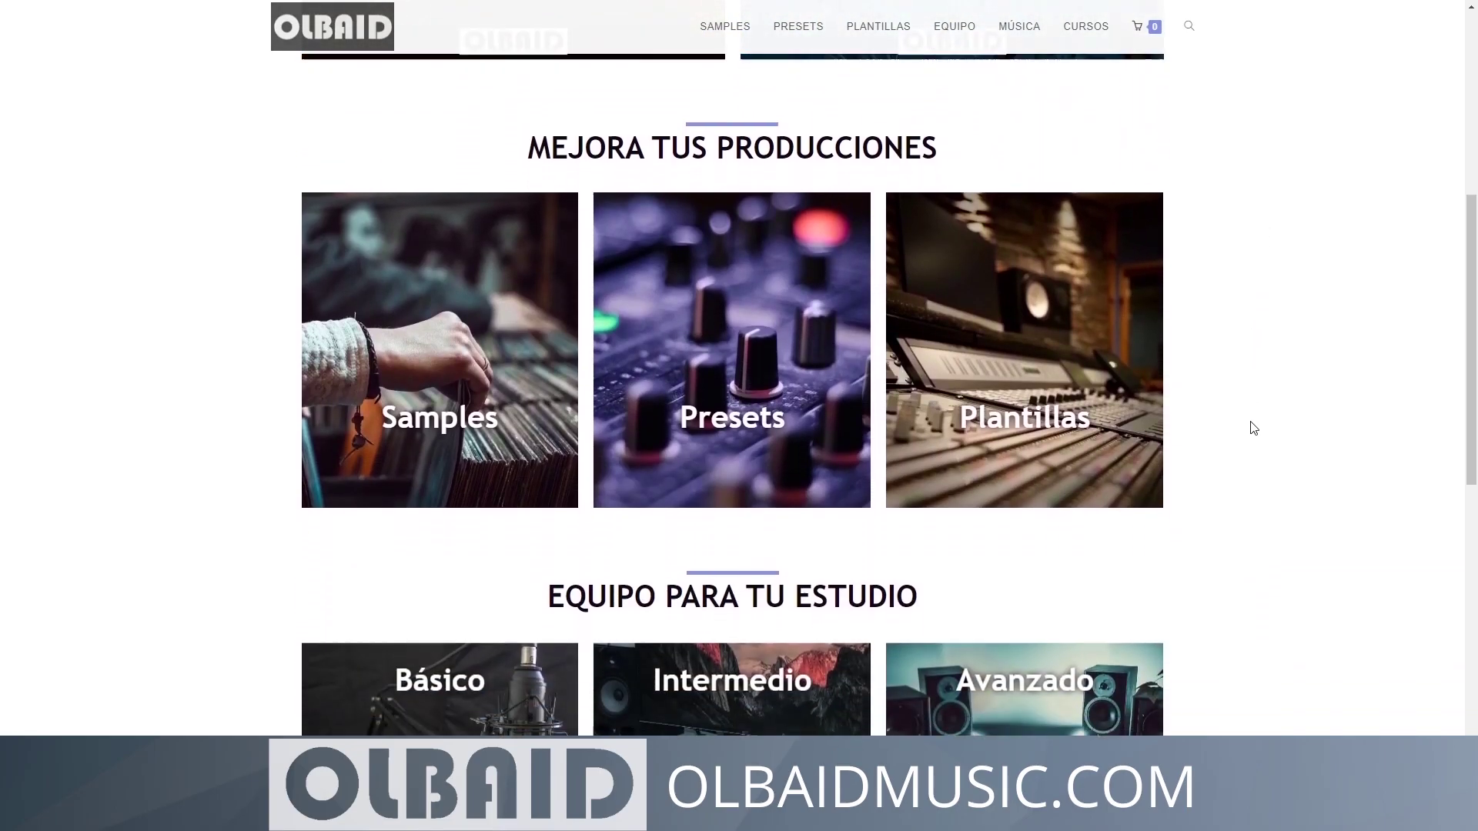
pyautogui.scroll(-4, 1239, 527)
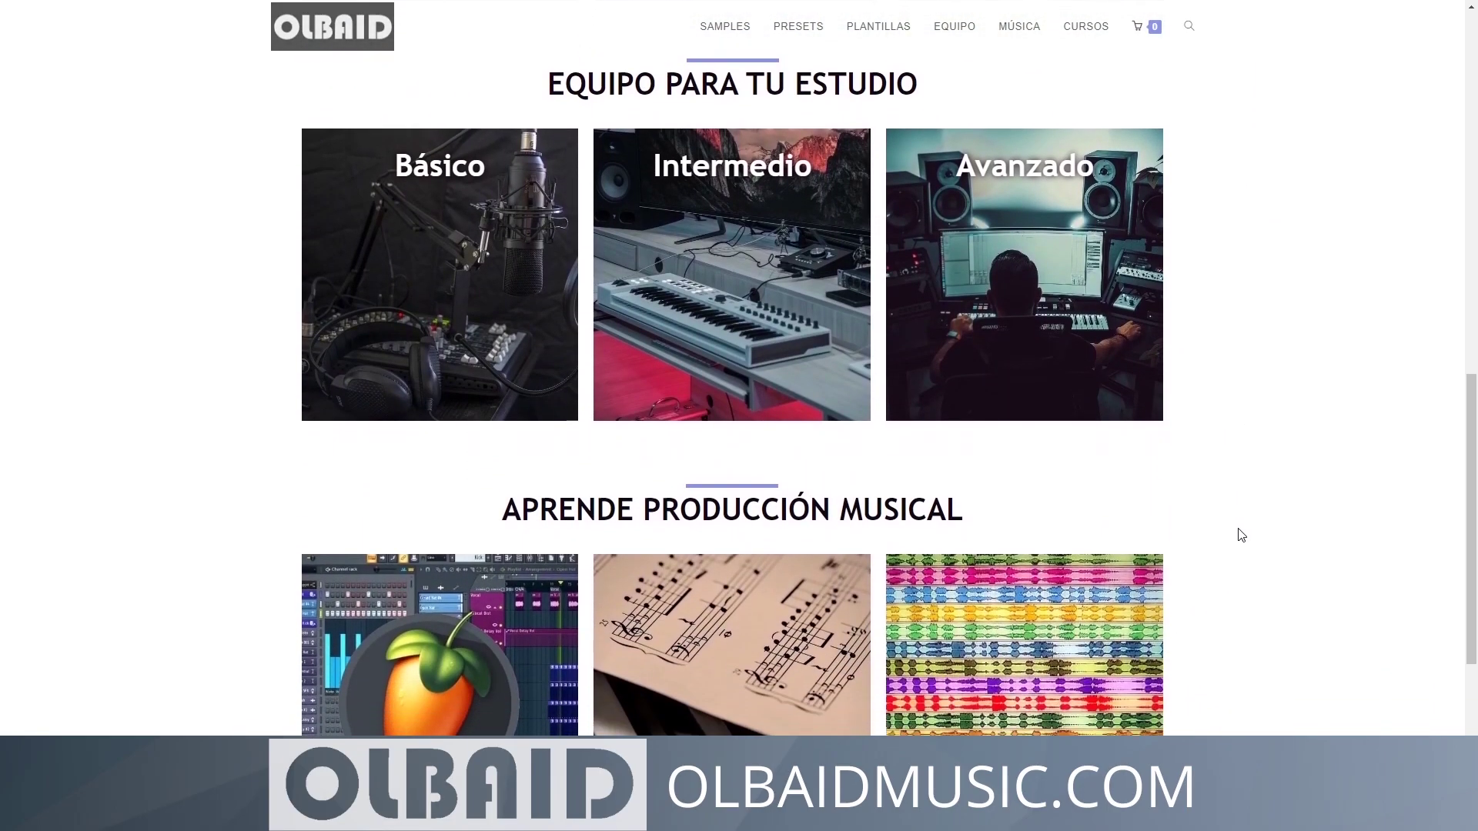